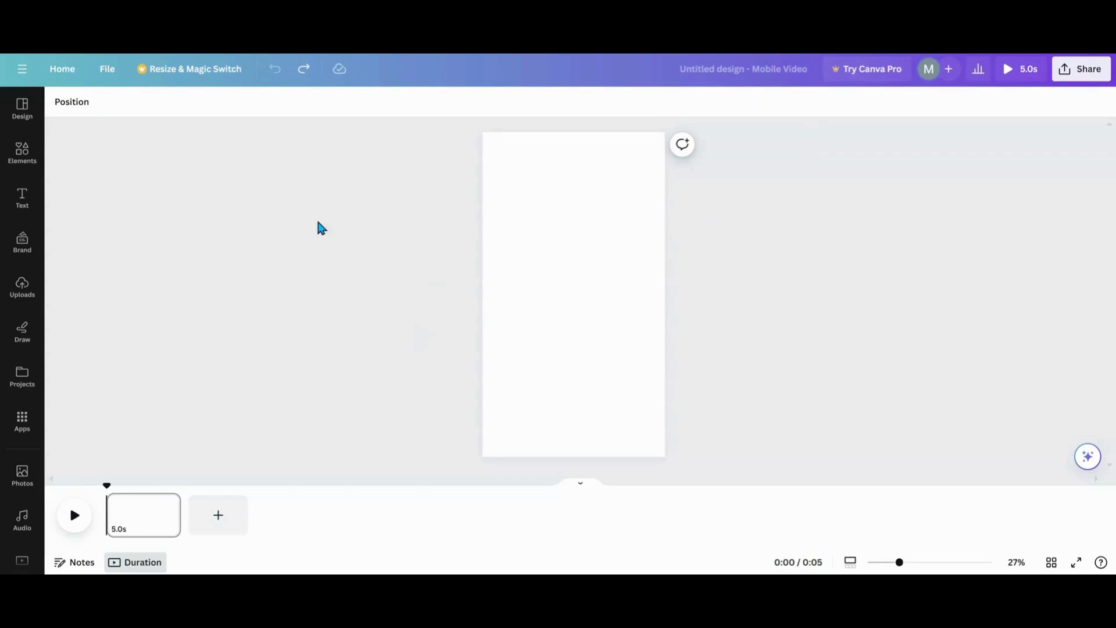
Add the recently used pastel watercolor splash graphic, enlarge it beyond the page width and center it on the page.
click(18, 157)
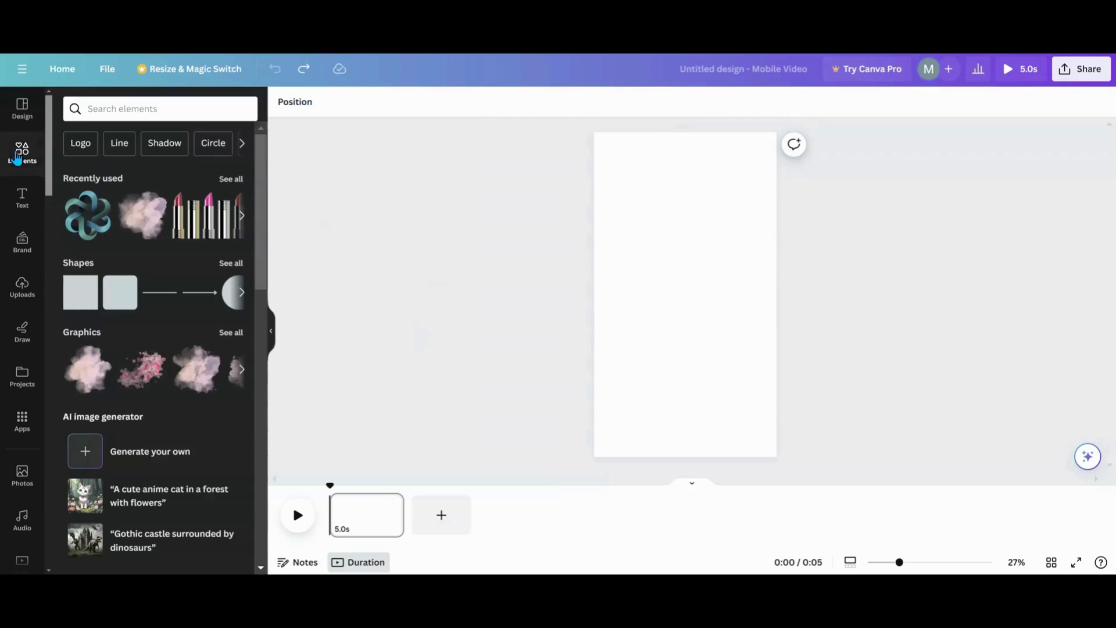
click(87, 214)
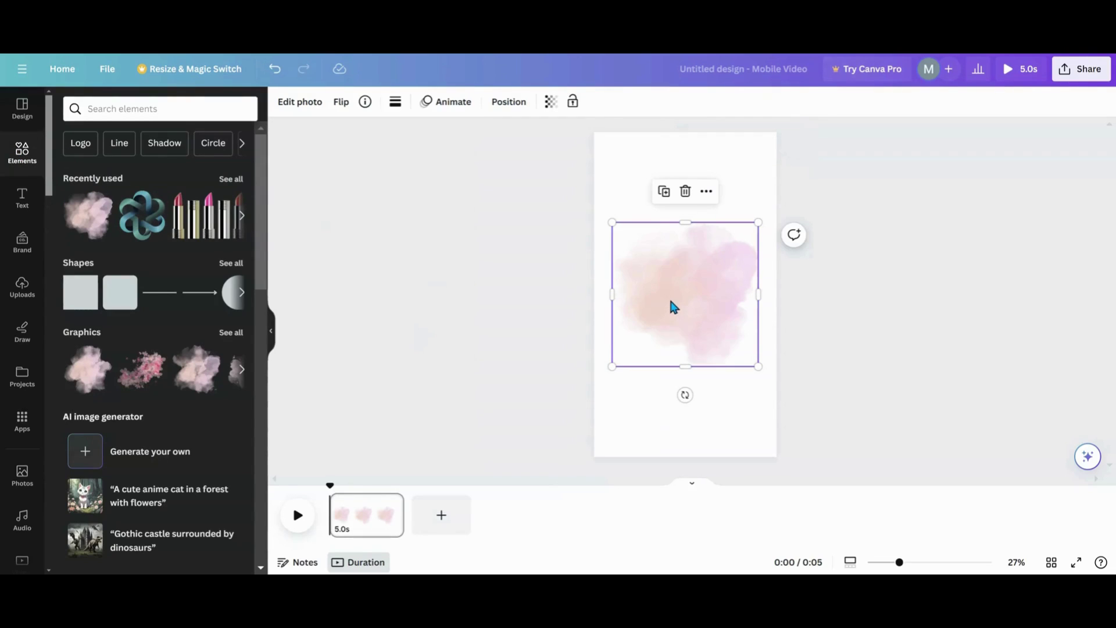
drag(612, 222, 555, 166)
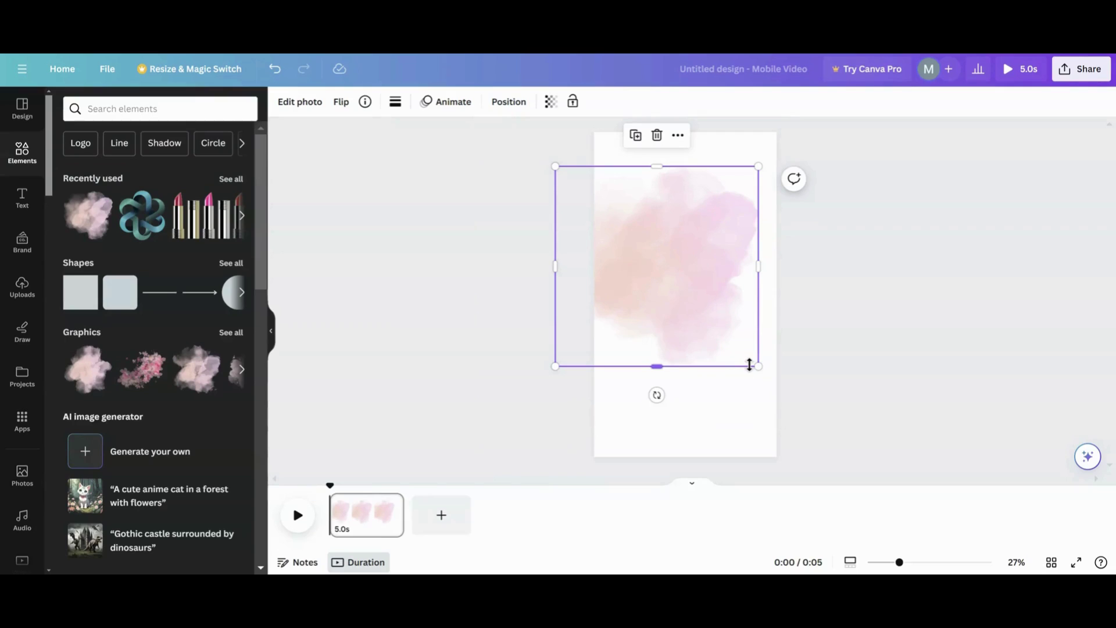
drag(757, 366, 831, 421)
drag(755, 331, 681, 300)
Add the teal interlaced knot graphic, enlarge it to nearly the page width and center it horizontally over the splash.
click(142, 215)
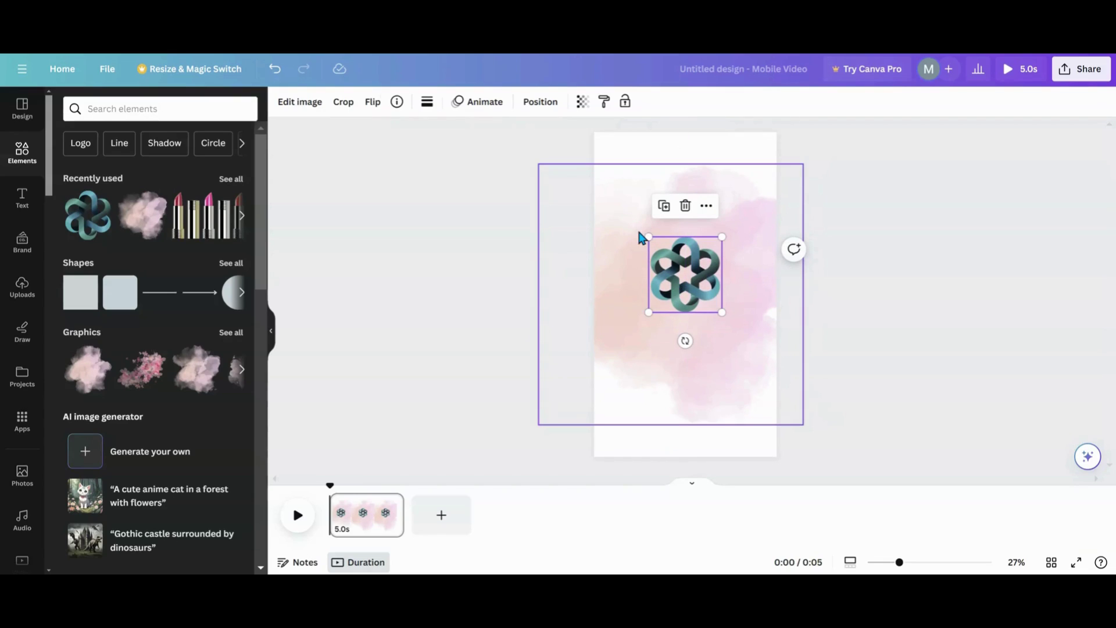
drag(649, 236, 612, 199)
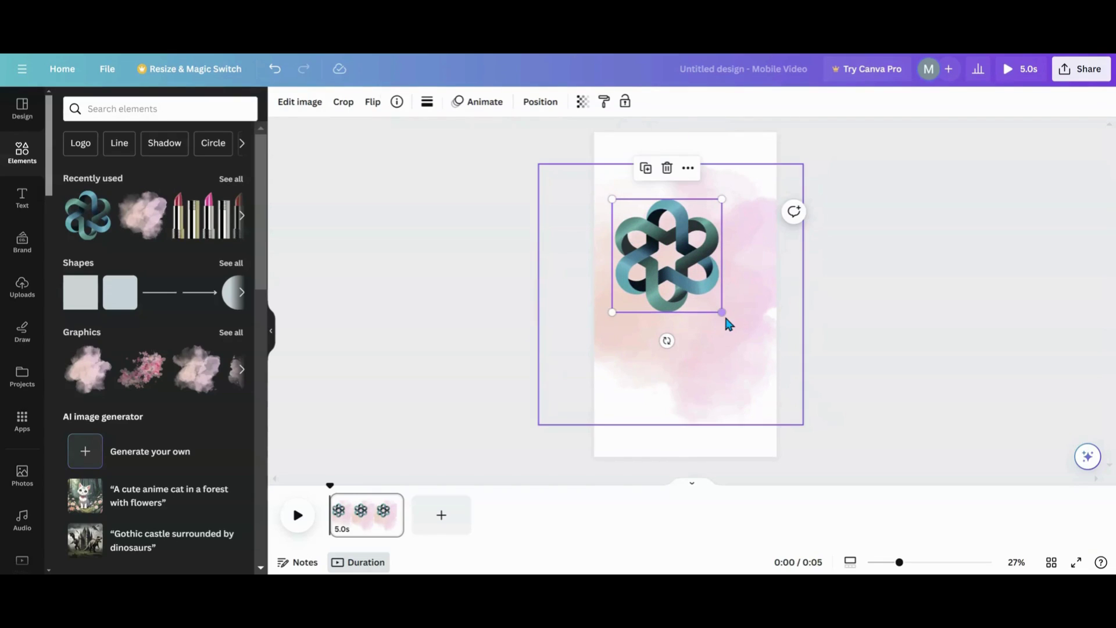
mouse_move(722, 312)
mouse_down()
mouse_move(758, 348)
mouse_move(719, 303)
mouse_up()
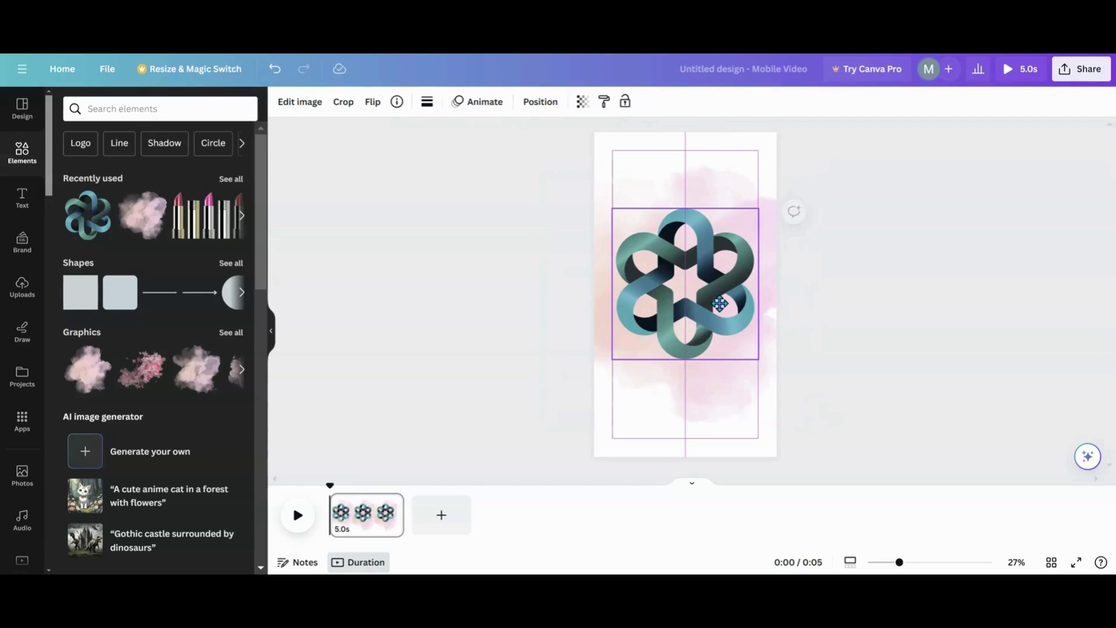
Set the knot graphic's transparency to 31 and shift it slightly down on the page.
click(581, 102)
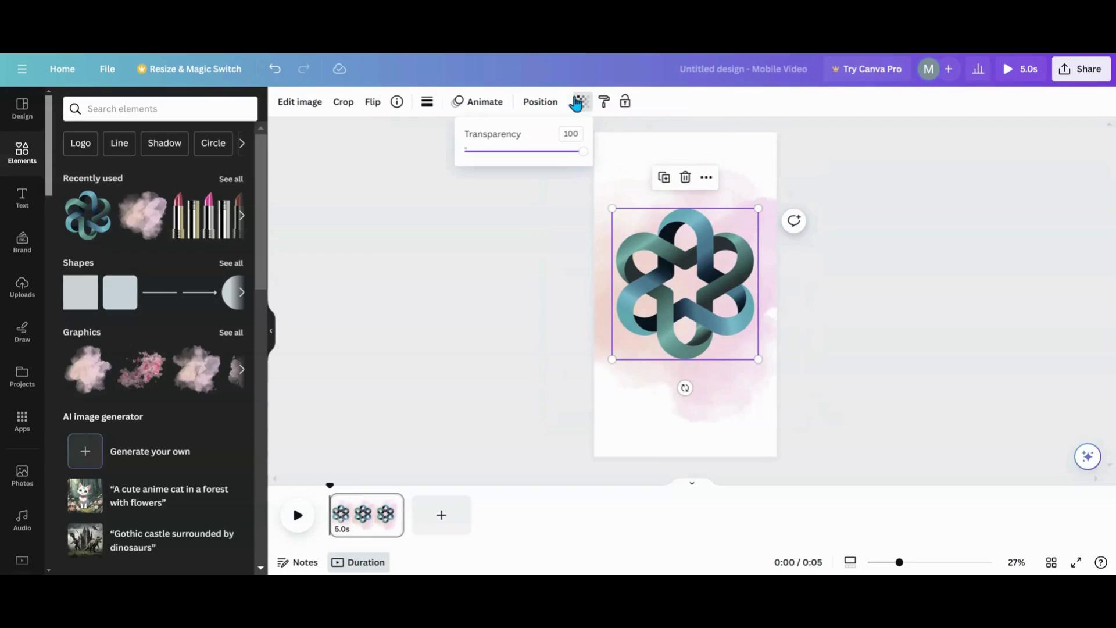
drag(581, 150, 503, 158)
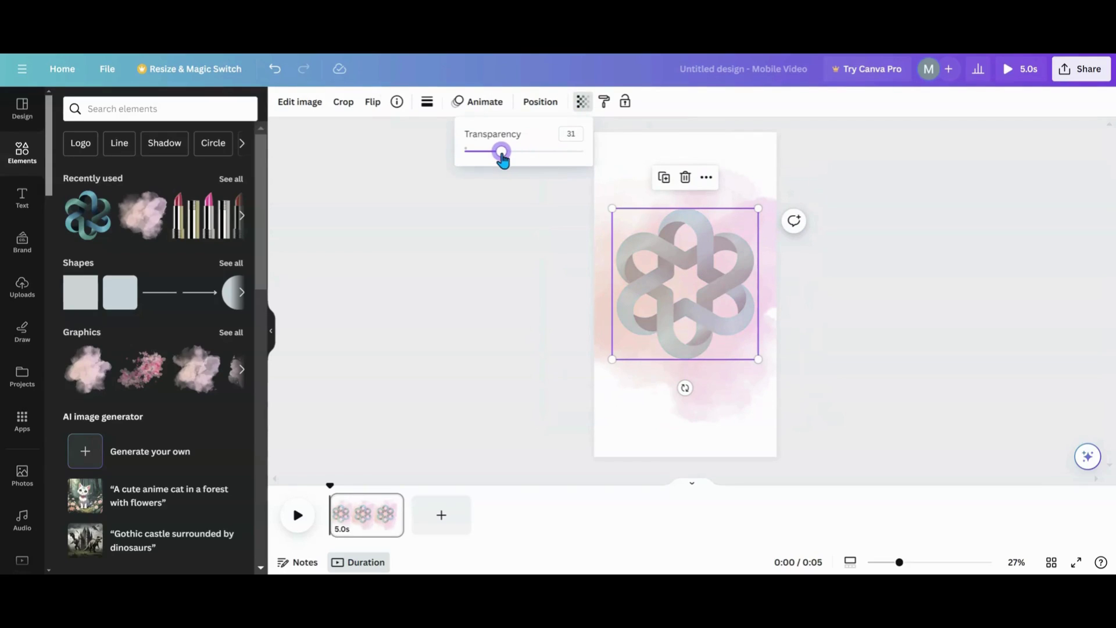
click(673, 324)
click(675, 336)
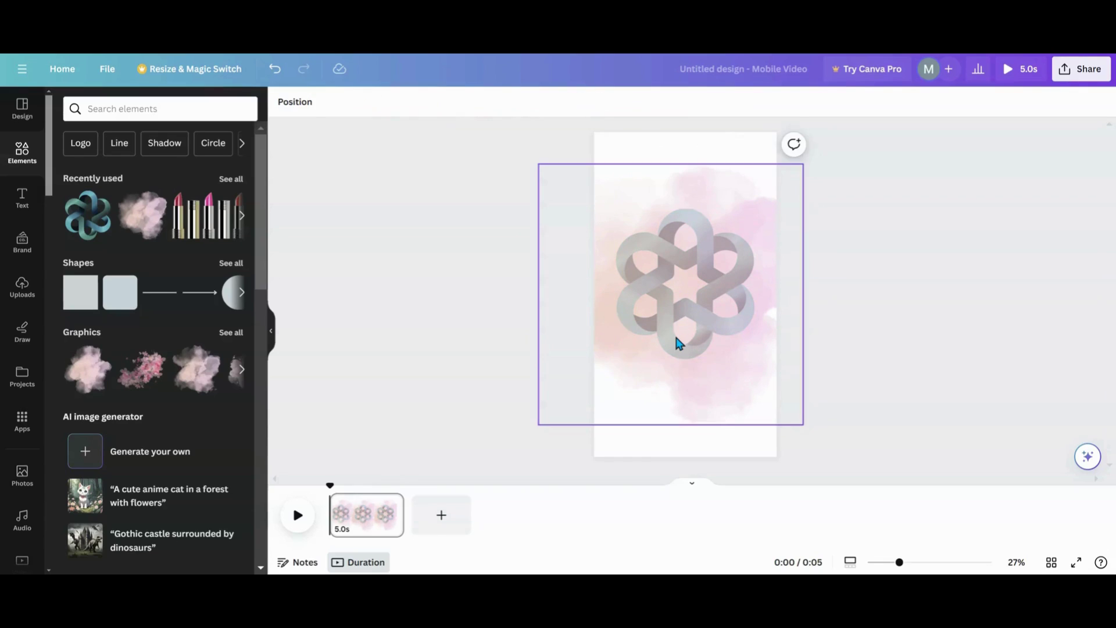
click(678, 338)
drag(680, 322, 680, 327)
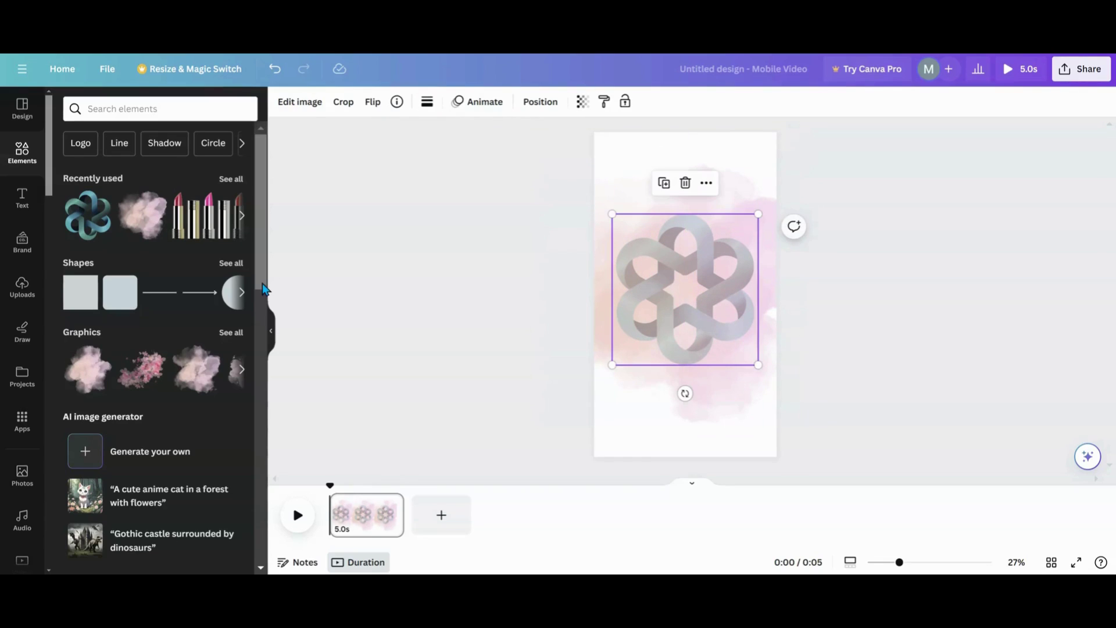
Add a square shape and fill it with the default gray-to-white linear gradient.
click(90, 306)
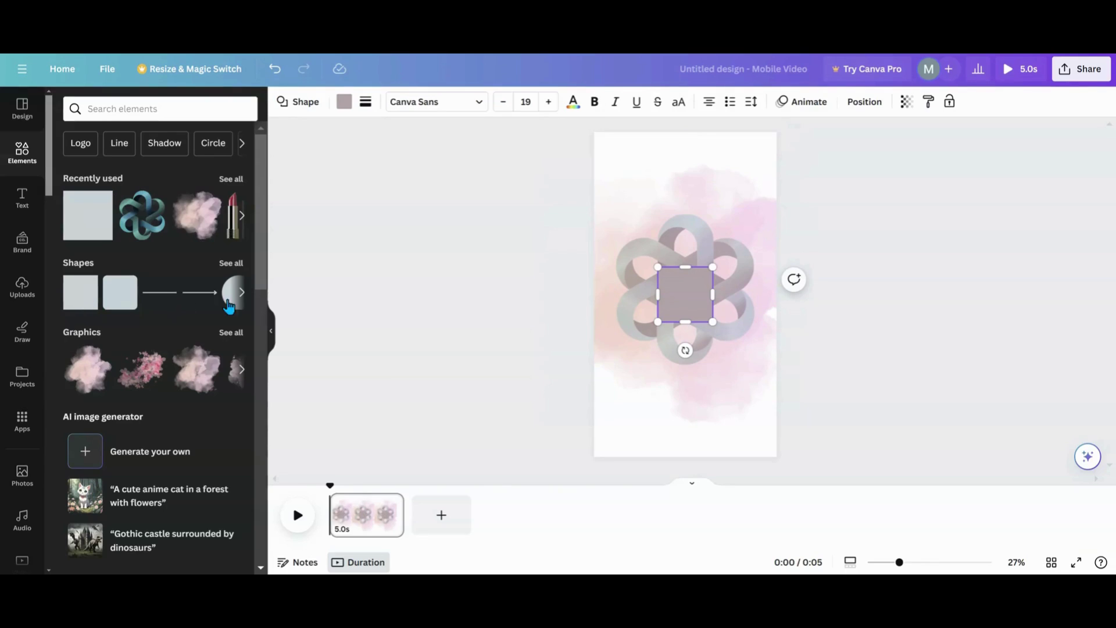
click(344, 101)
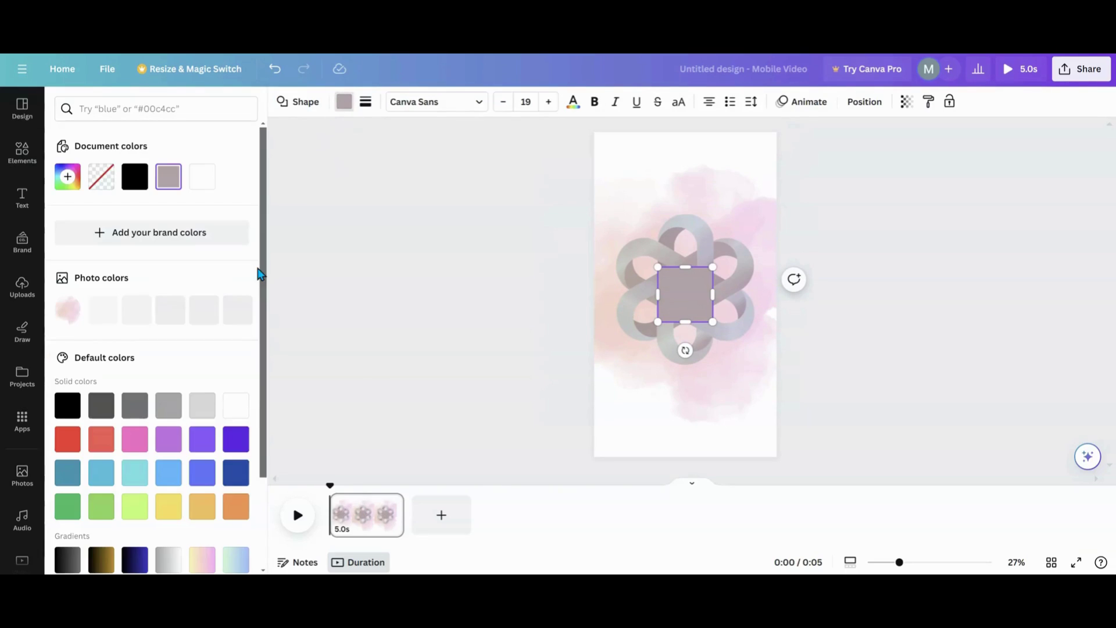
scroll(194, 353, down, 1)
scroll(194, 352, down, 1)
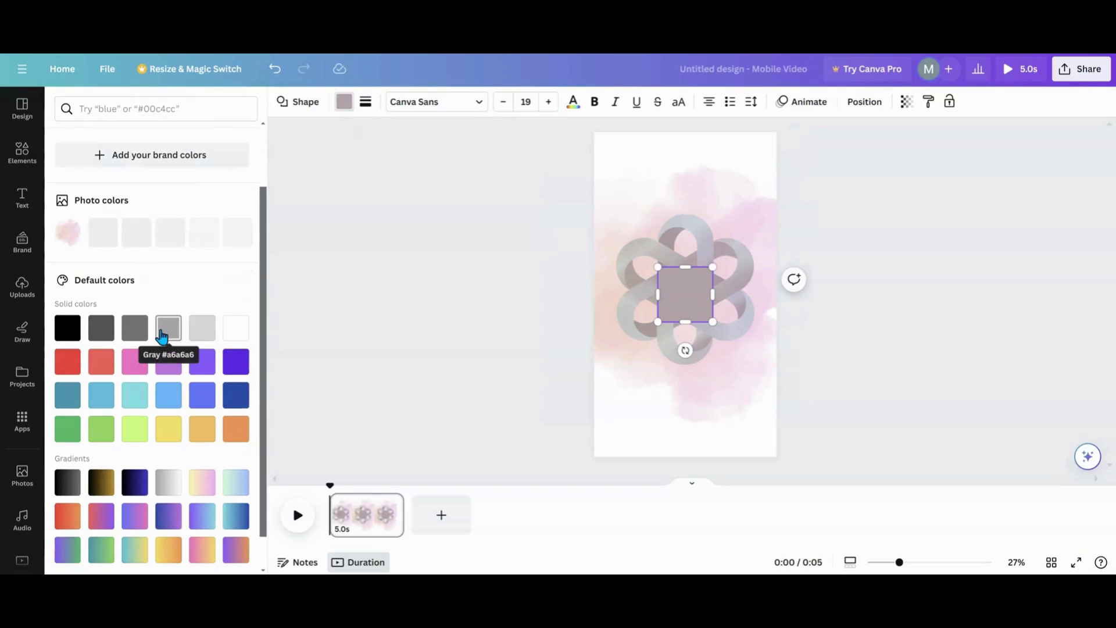
click(164, 481)
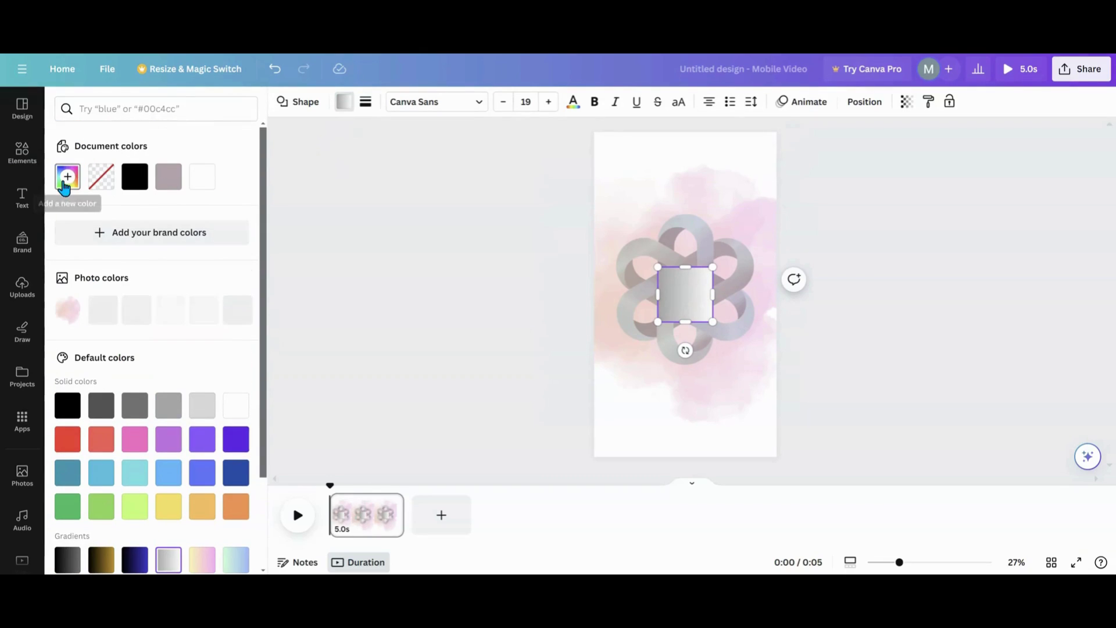
Add black as the third color of the square's gradient and shorten the square into a rectangle.
click(67, 177)
click(129, 268)
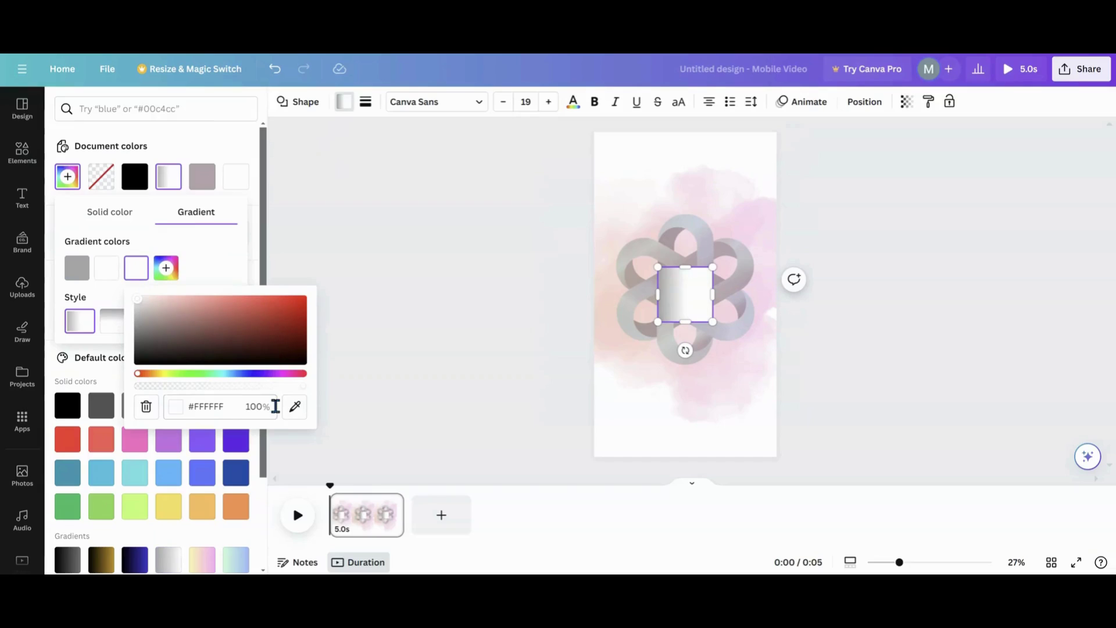
click(294, 409)
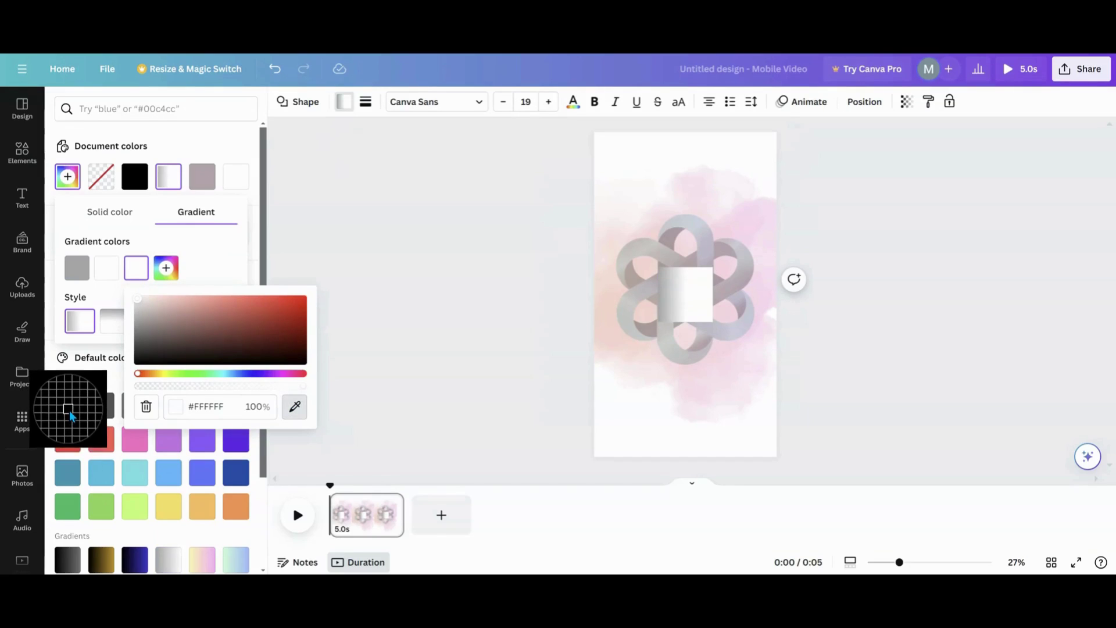
click(68, 406)
drag(685, 267, 684, 294)
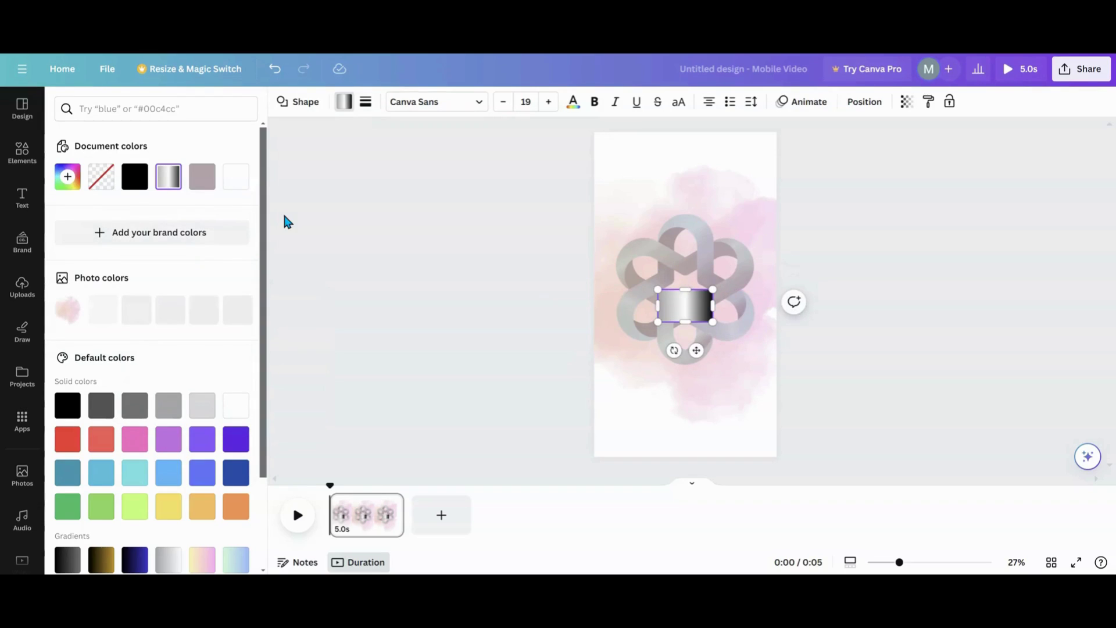
Add a second black to the rectangle's gradient and make it the first color, before the gray.
click(168, 181)
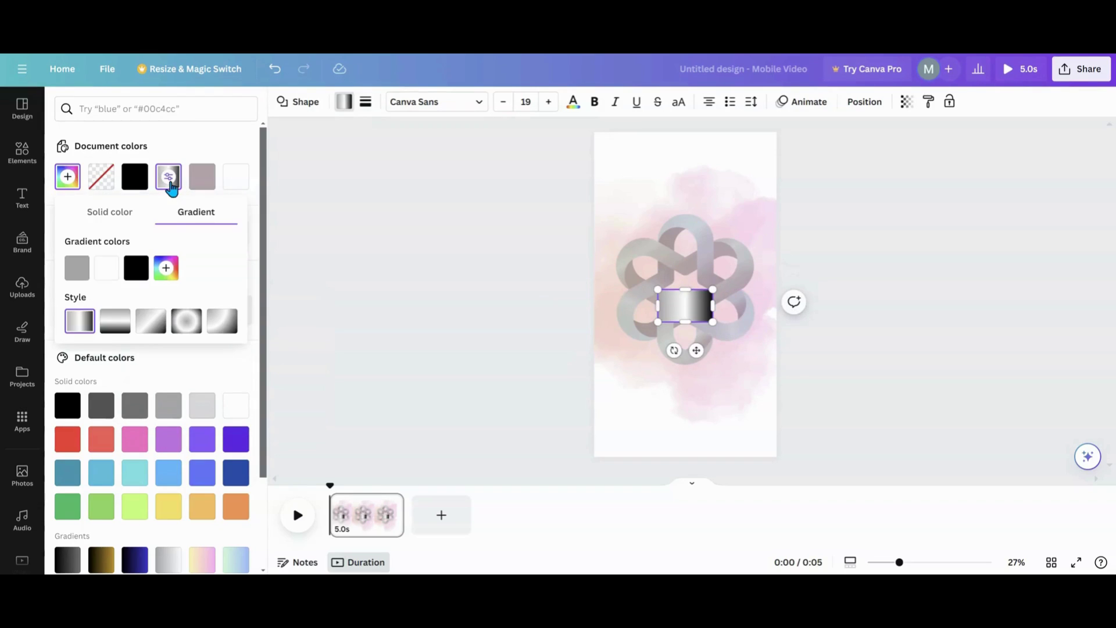
click(166, 271)
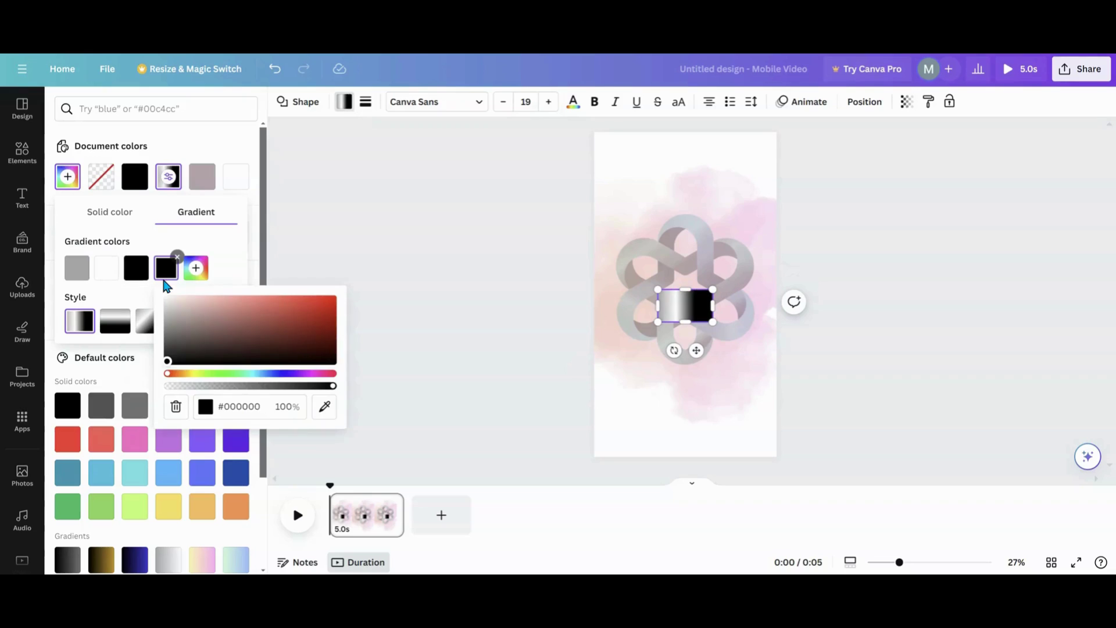
click(224, 261)
drag(165, 273, 73, 268)
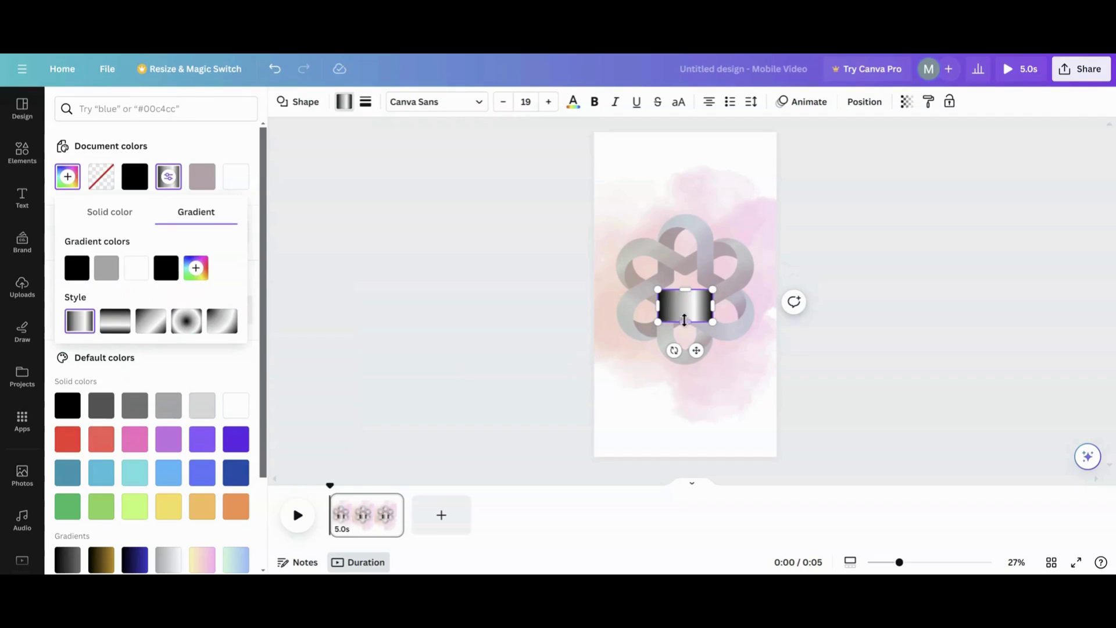
Move the gradient rectangle to the page's lower edge, then make it wider and taller as a pedestal base.
click(684, 308)
drag(693, 304, 744, 440)
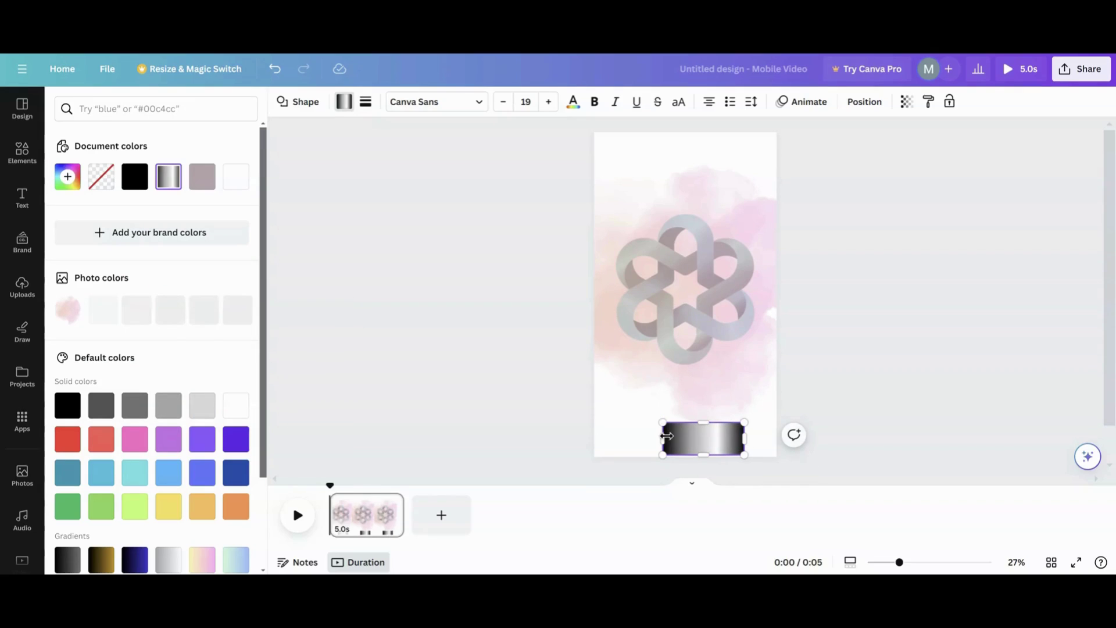
drag(666, 437, 635, 439)
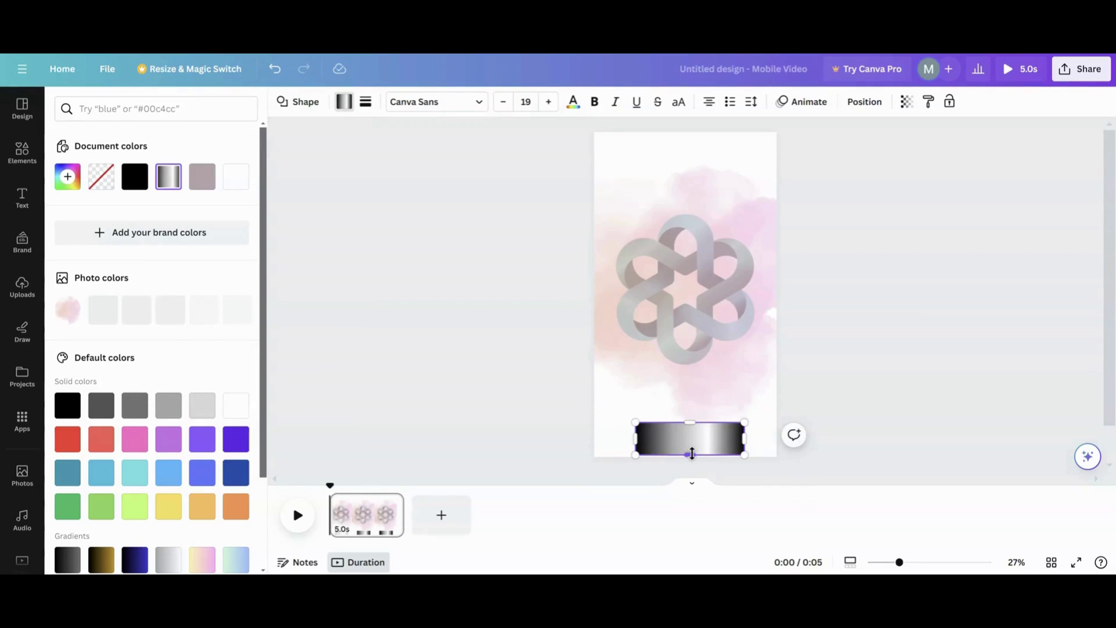
click(692, 421)
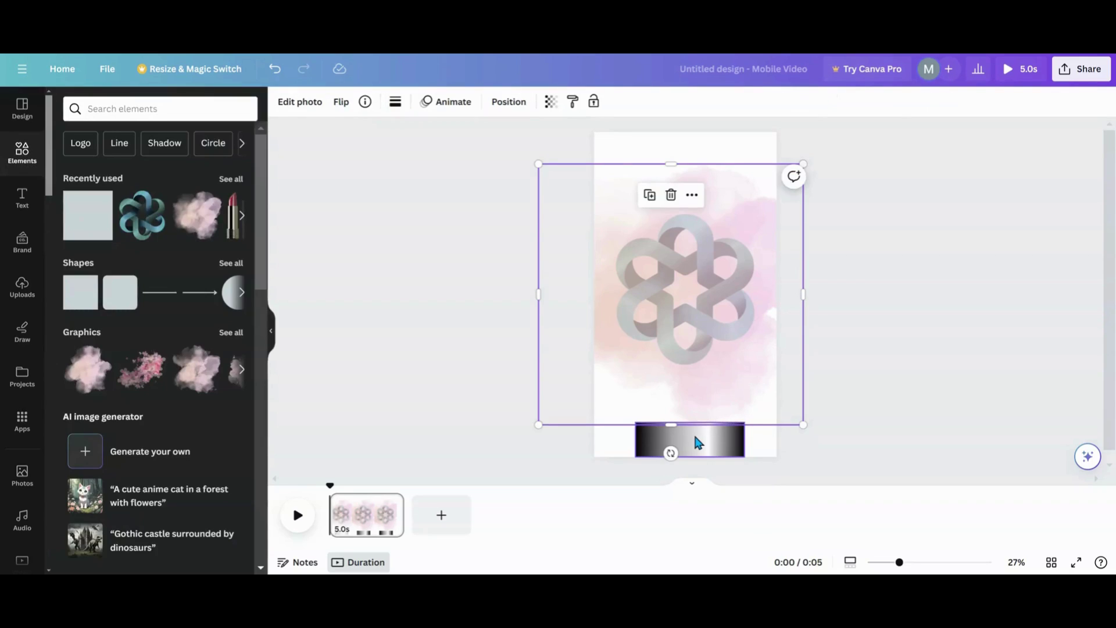
click(692, 433)
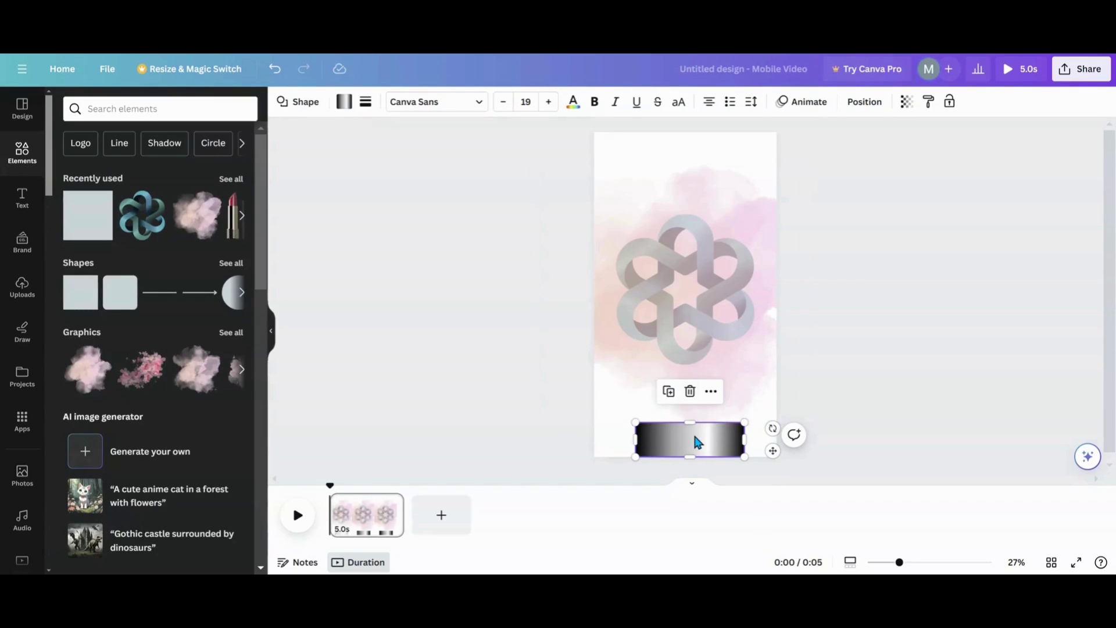
click(696, 438)
drag(690, 423, 689, 406)
click(622, 435)
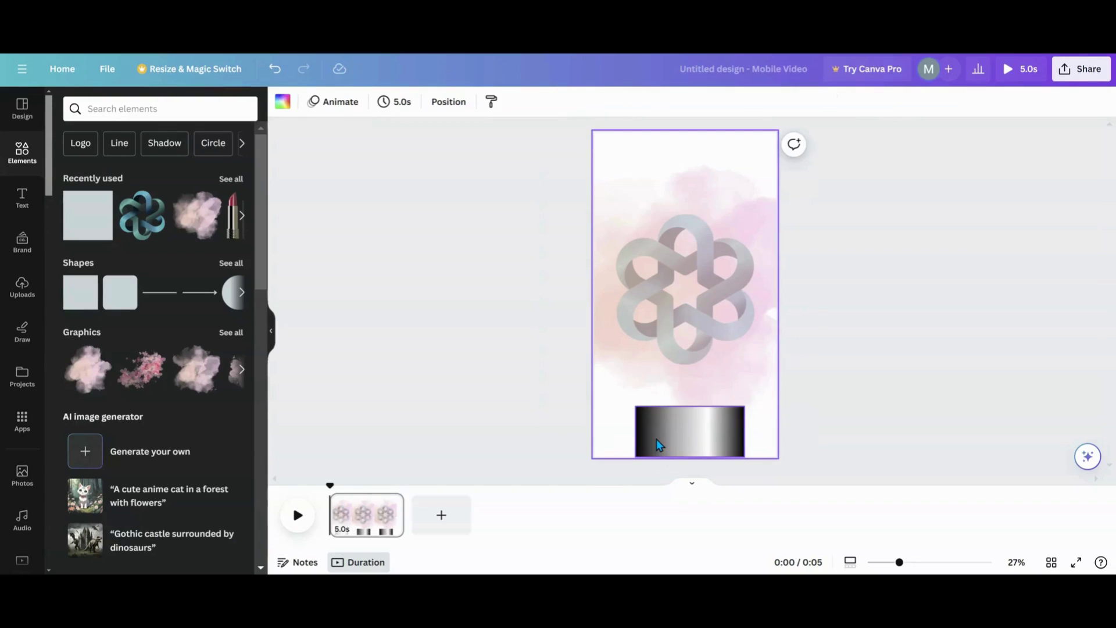
drag(661, 444, 686, 432)
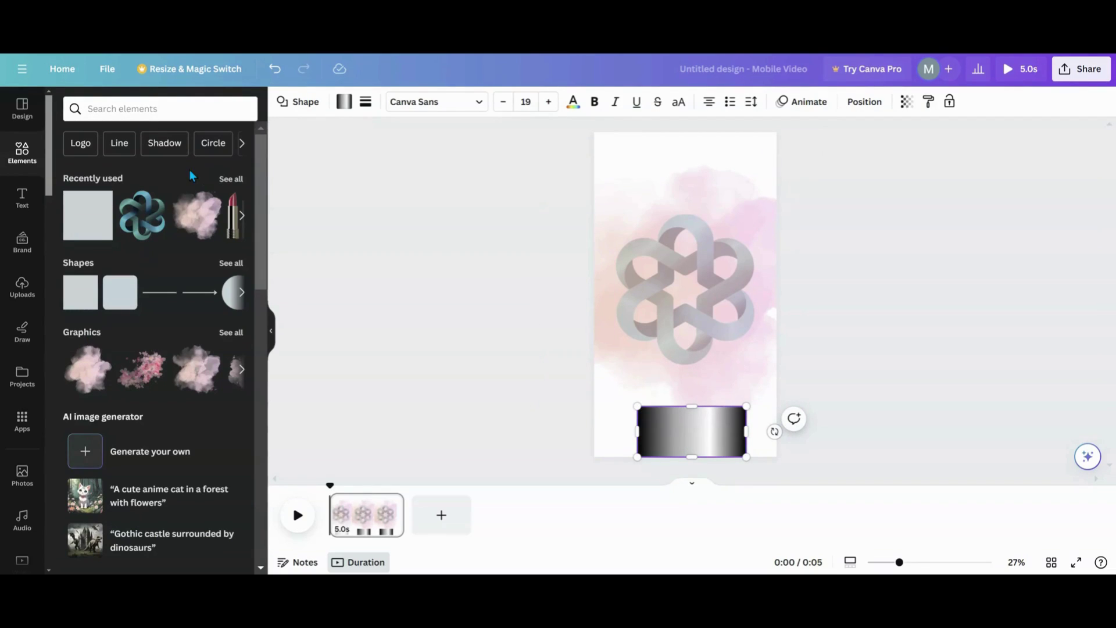
click(139, 107)
text(p)
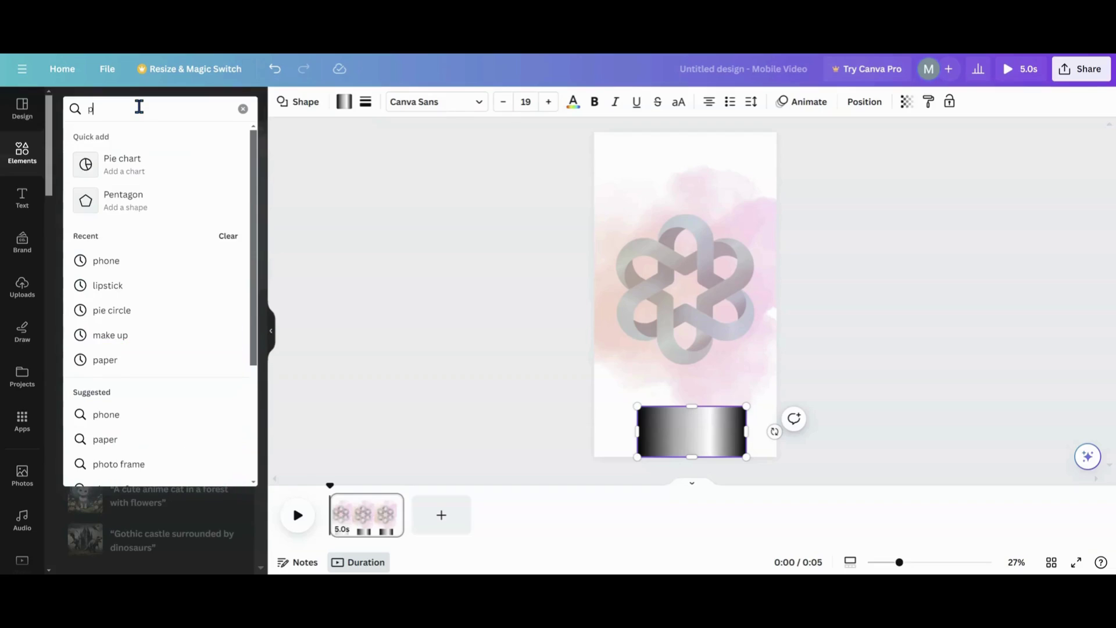
text(edistal)
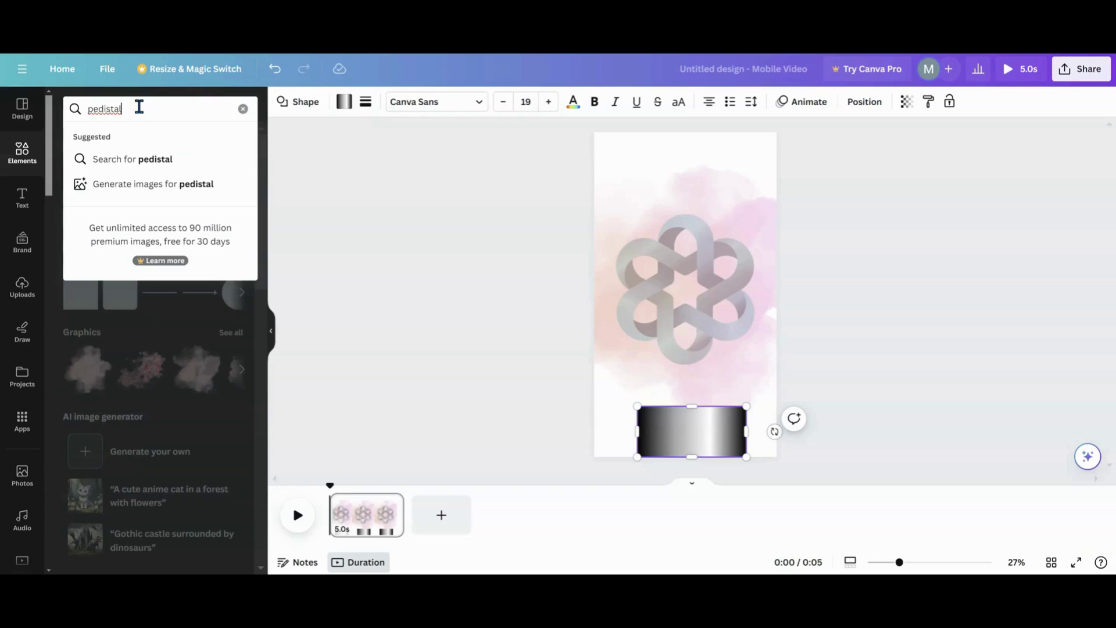
key(Escape)
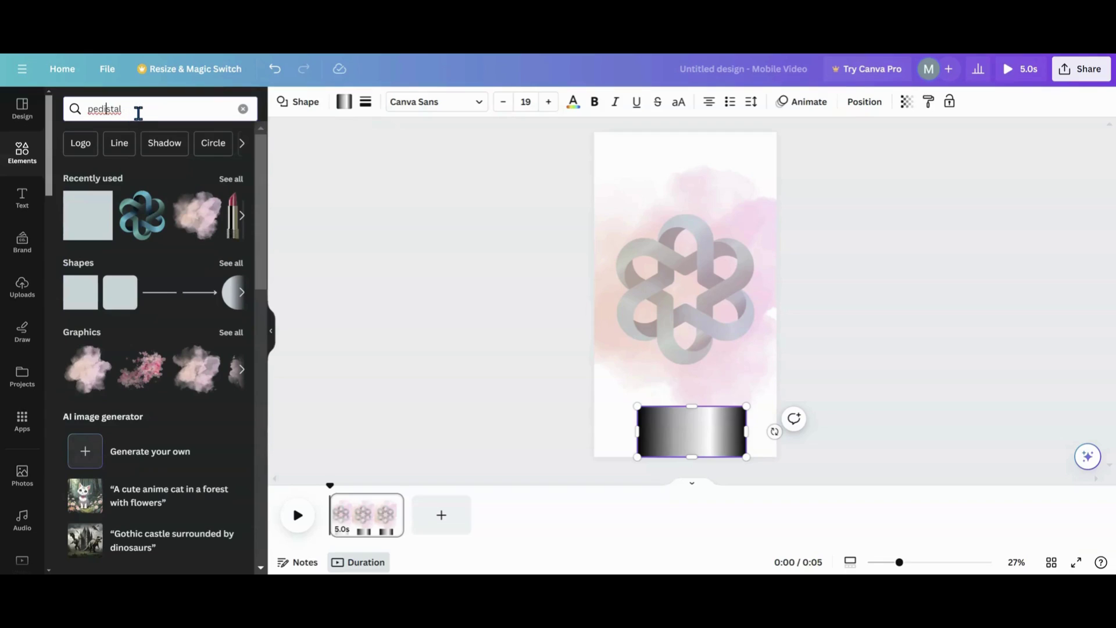
Search the elements library for "stand" and show all matching graphics.
drag(138, 112, 90, 110)
text(stand)
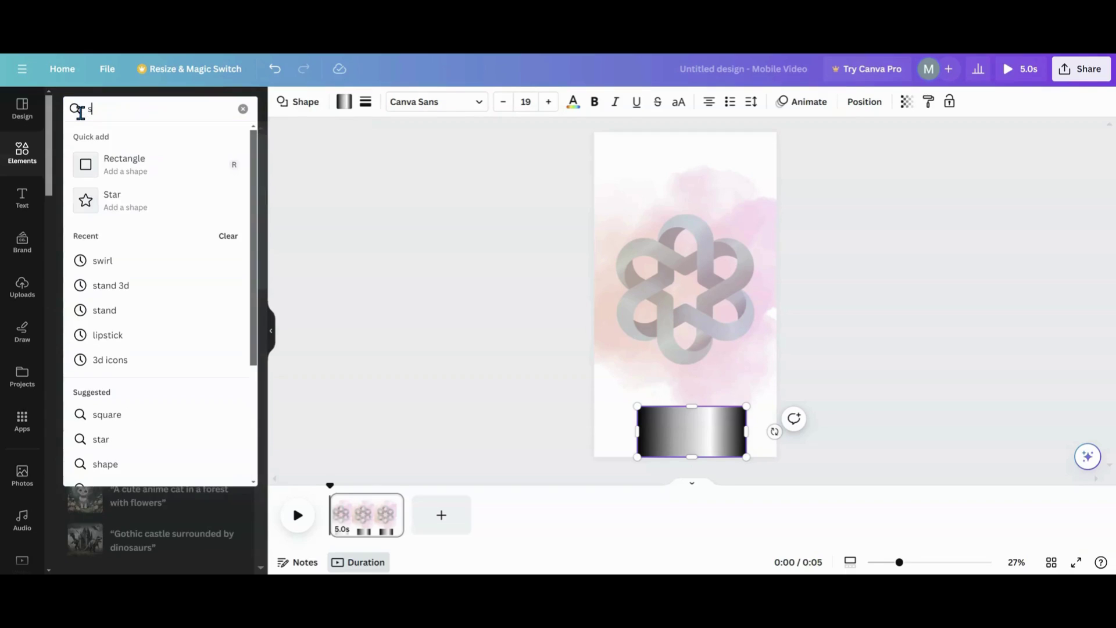
key(Return)
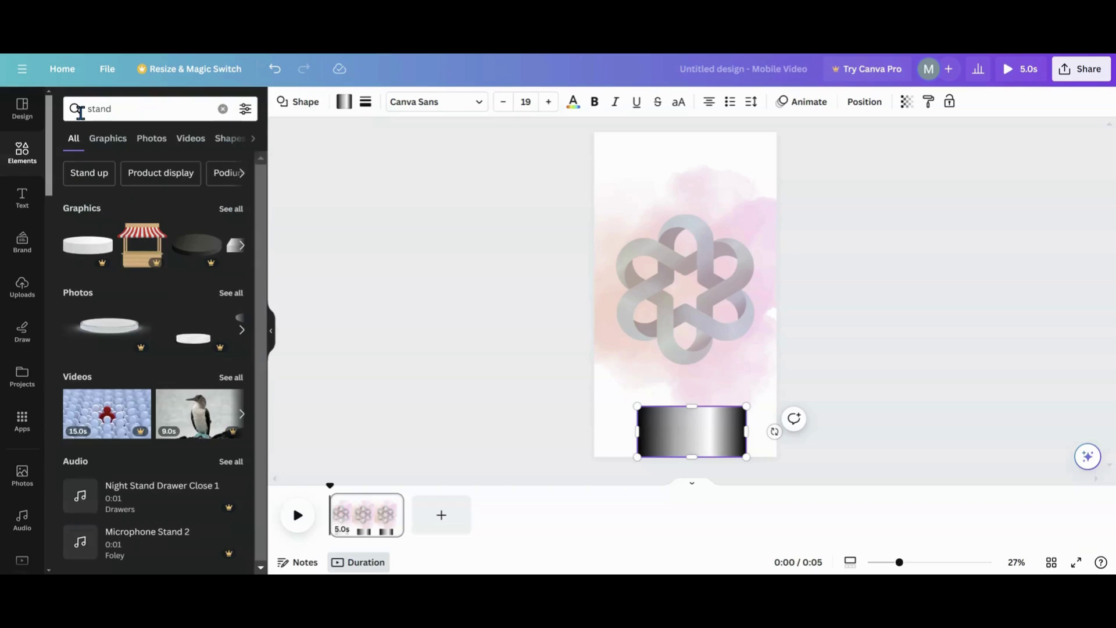
click(227, 209)
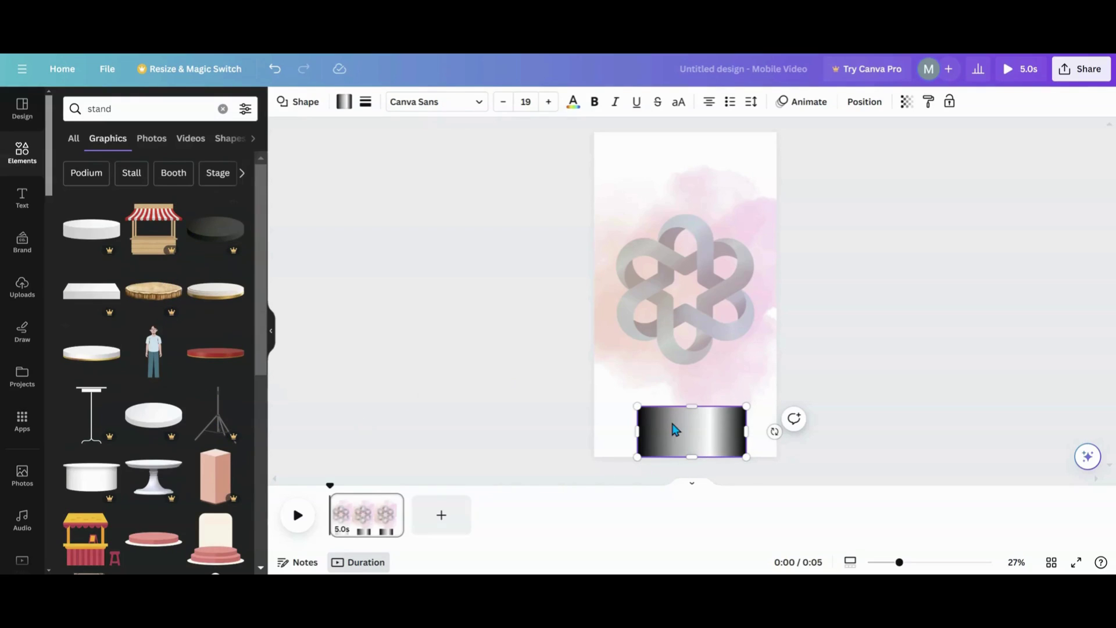
Duplicate the gradient rectangle, change the copy to a circle, and flatten it into an ellipse across the rectangle's upper edge.
click(604, 407)
click(656, 439)
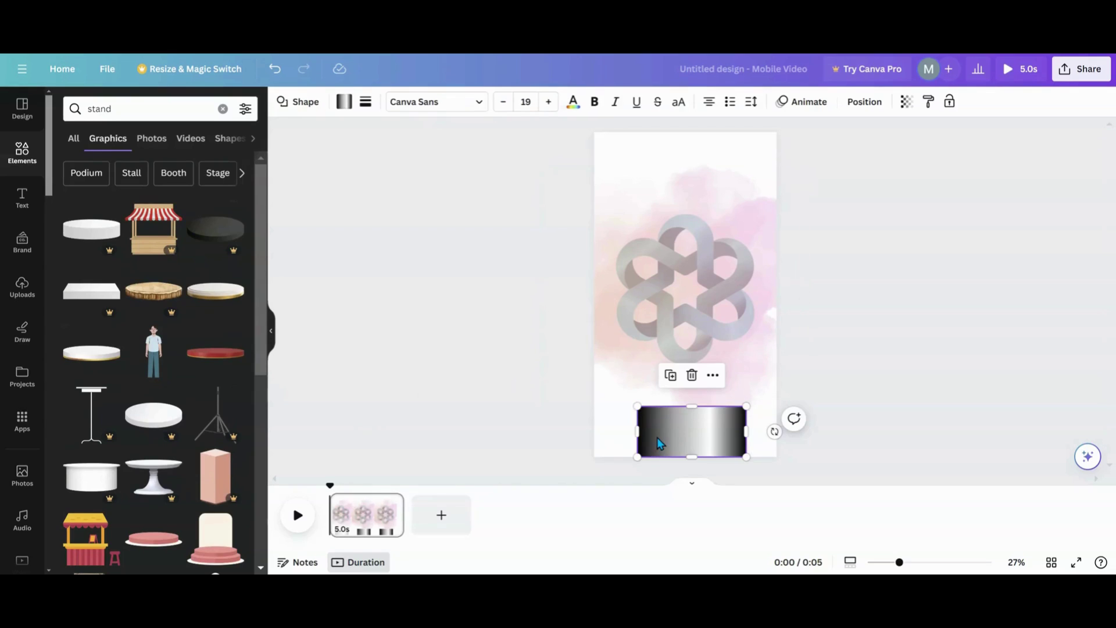
click(312, 106)
click(215, 166)
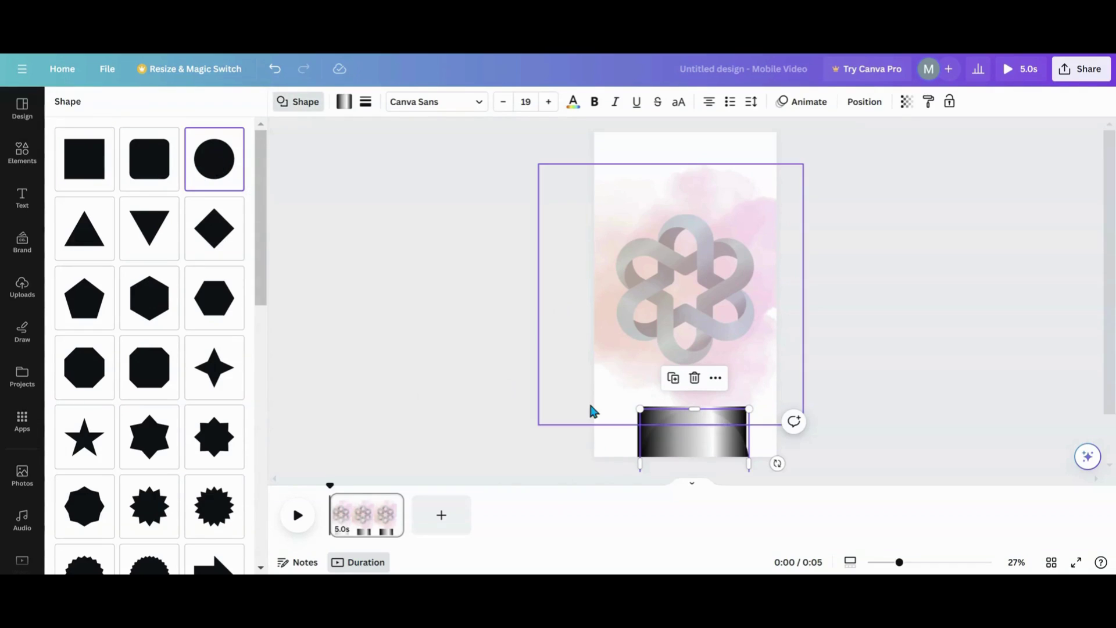
drag(698, 452, 692, 395)
Remove the last black and the white from the ellipse's gradient, leaving black and gray, and nudge the ellipse slightly upward.
click(342, 105)
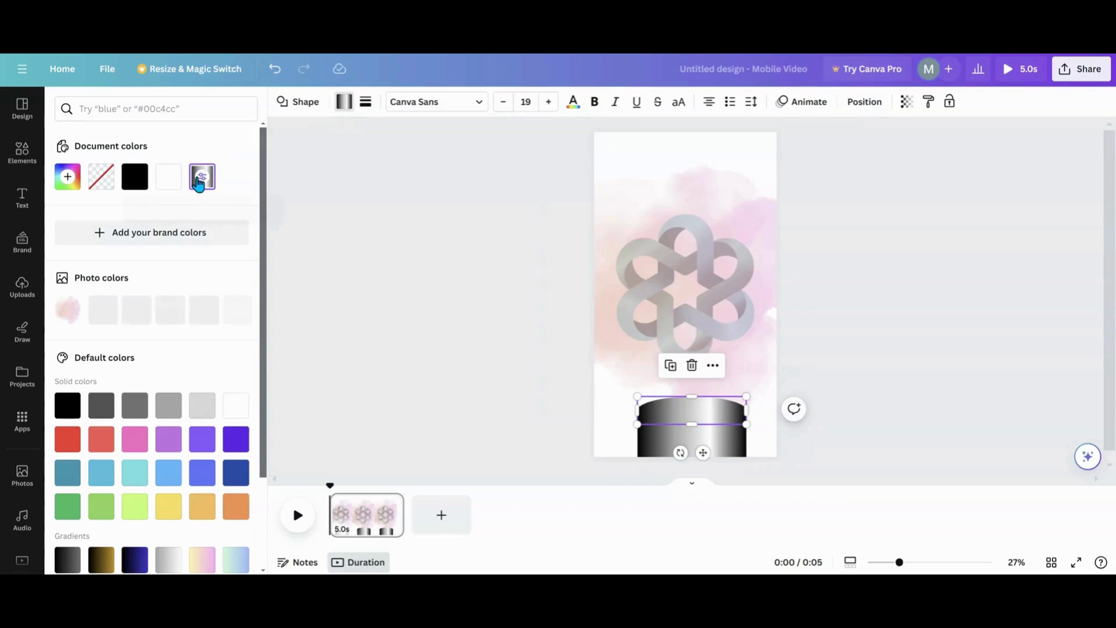
click(199, 180)
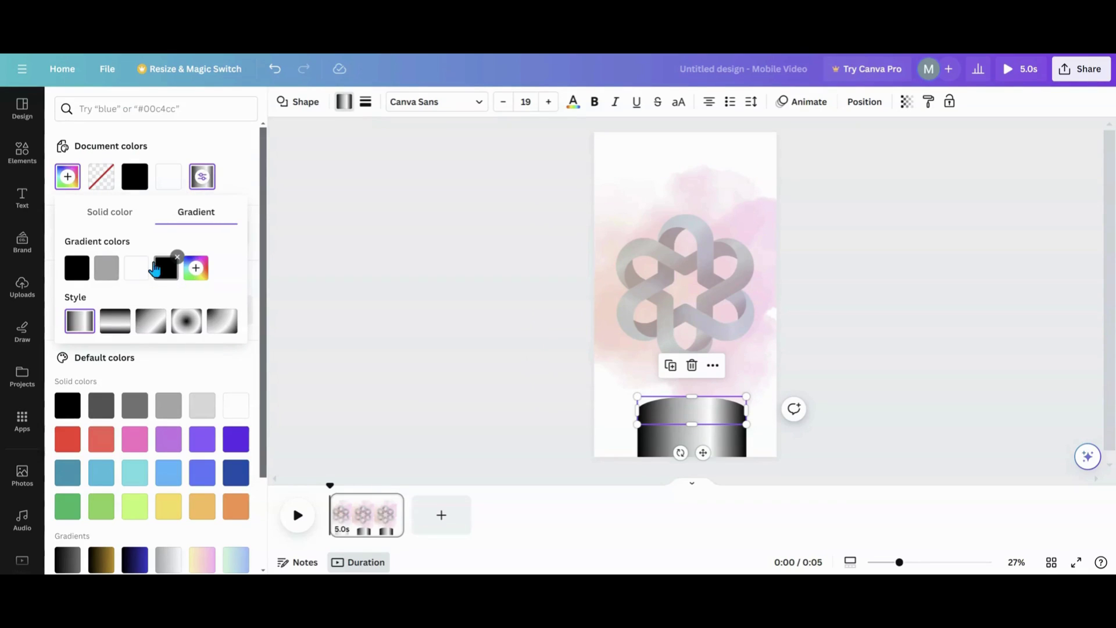
click(178, 257)
click(148, 257)
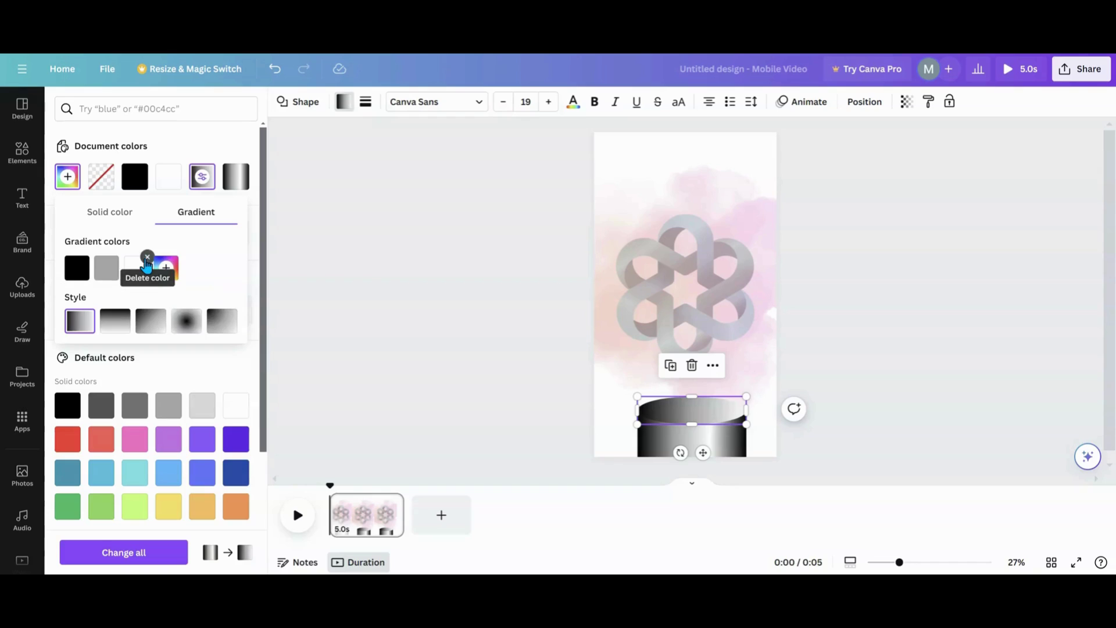
click(592, 428)
click(715, 413)
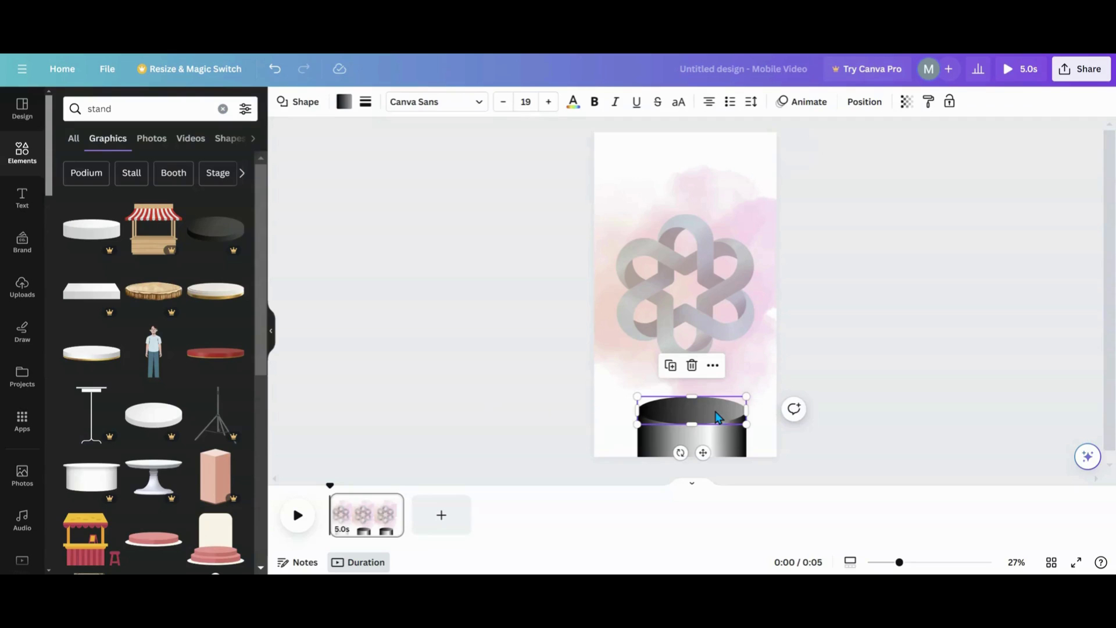
click(782, 440)
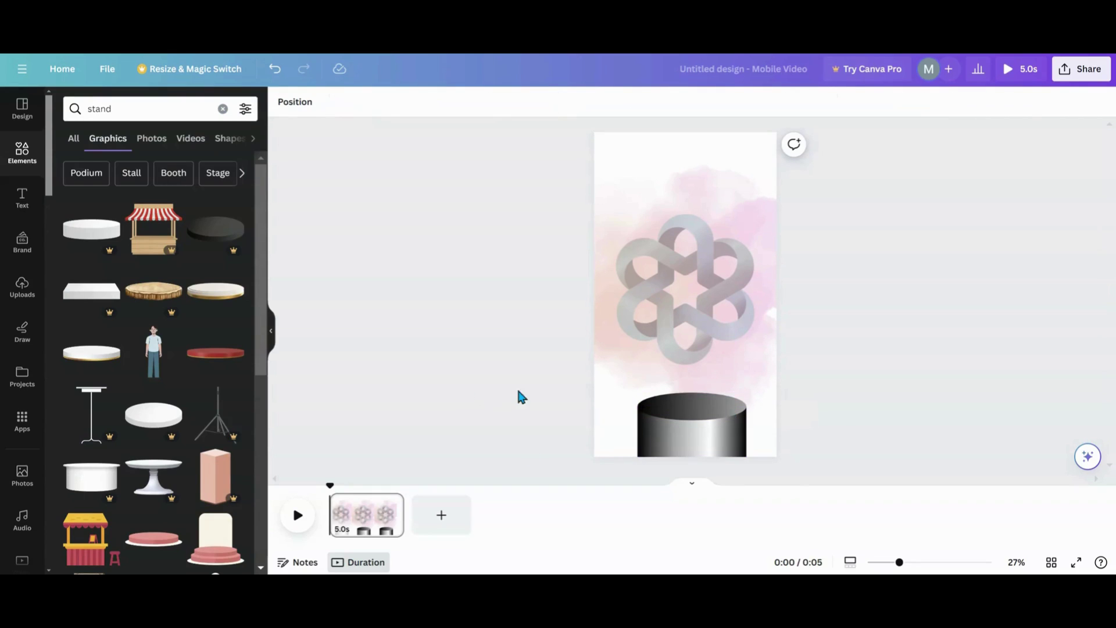
drag(465, 159, 809, 479)
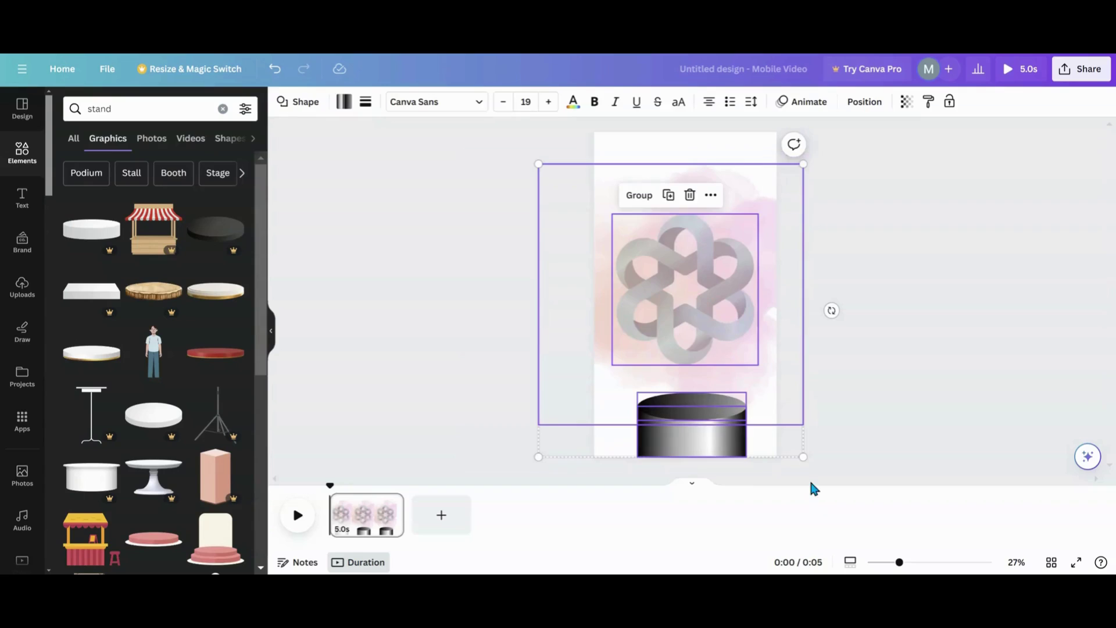
click(639, 196)
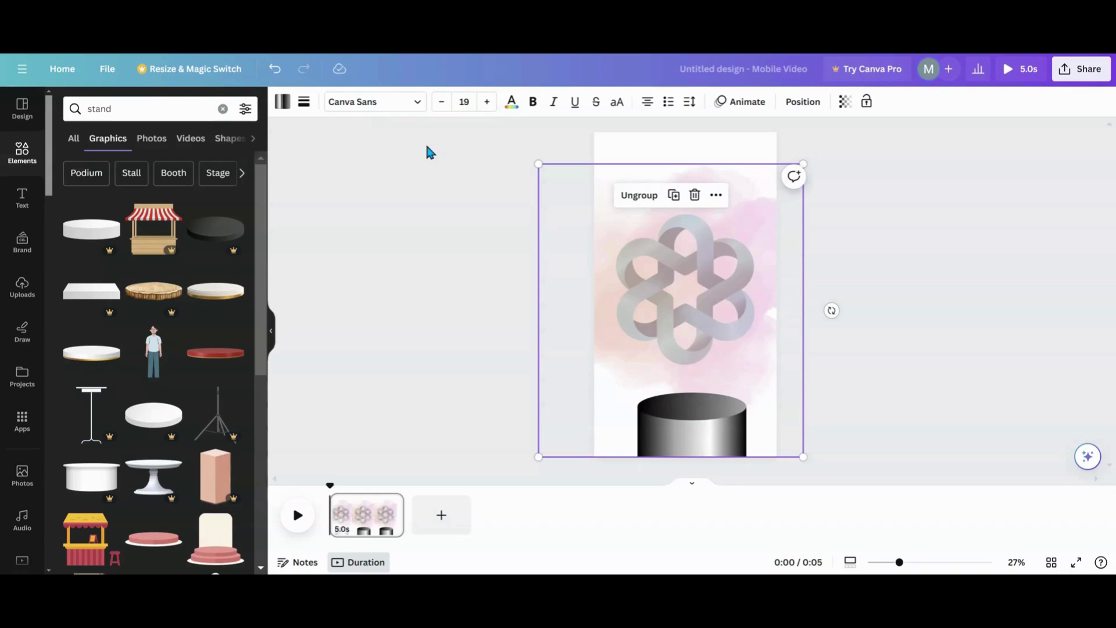
click(274, 70)
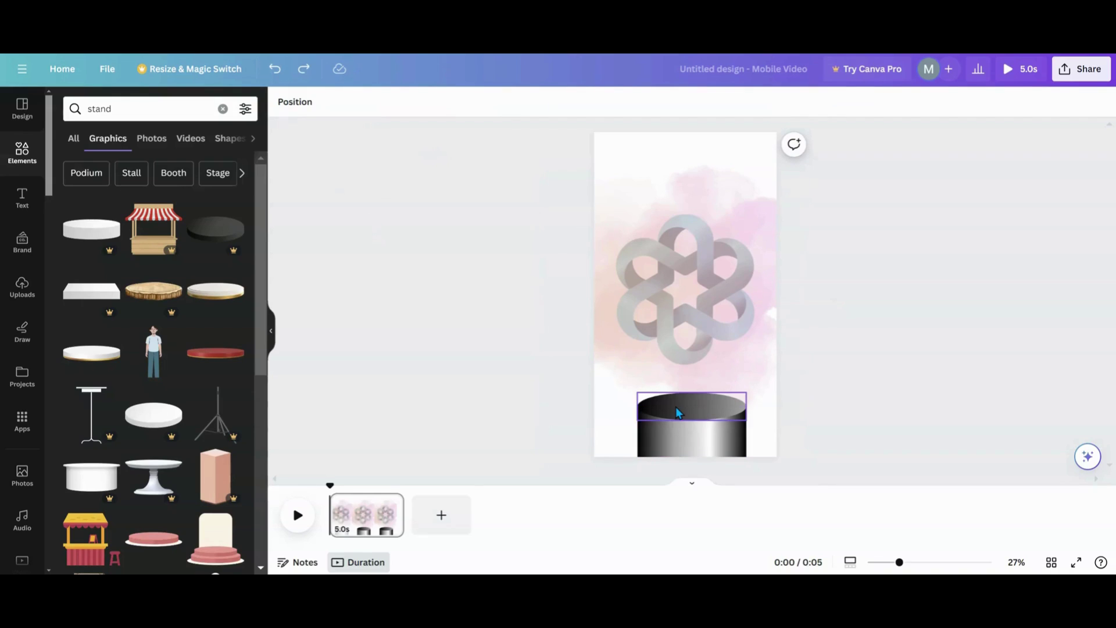
Select the ellipse and the gradient rectangle in the layer list and group them as one pedestal.
click(302, 102)
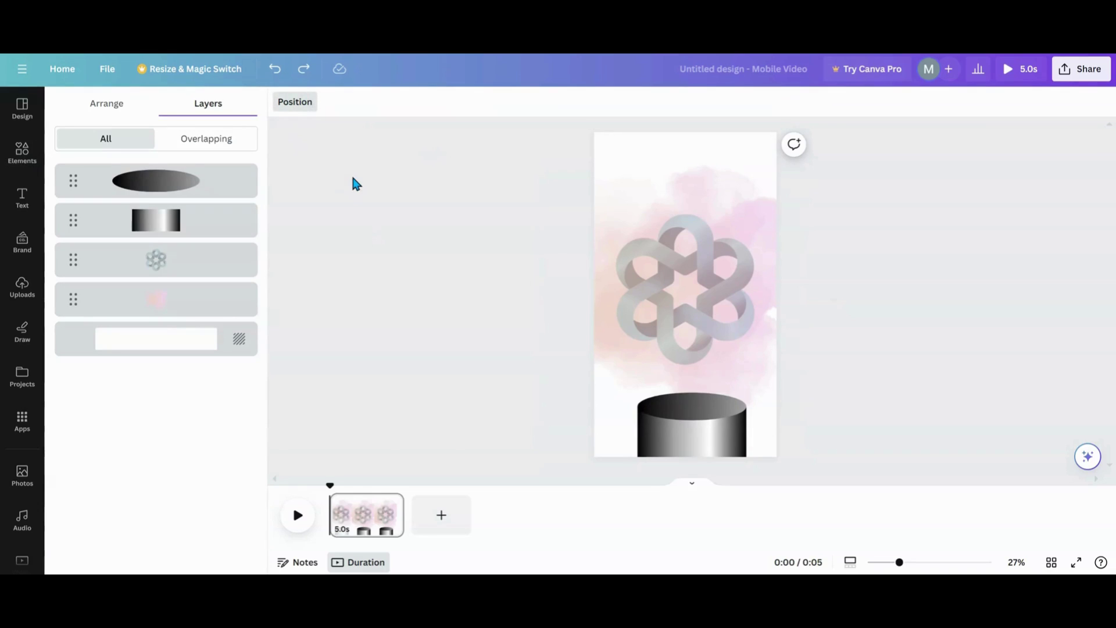
click(199, 186)
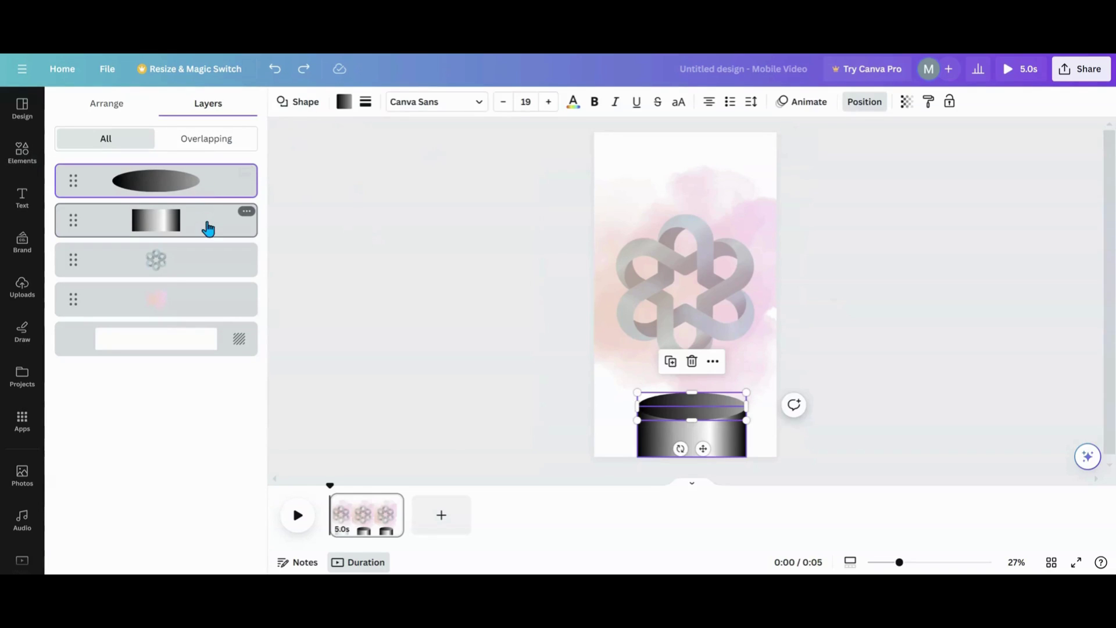
shift+click(208, 228)
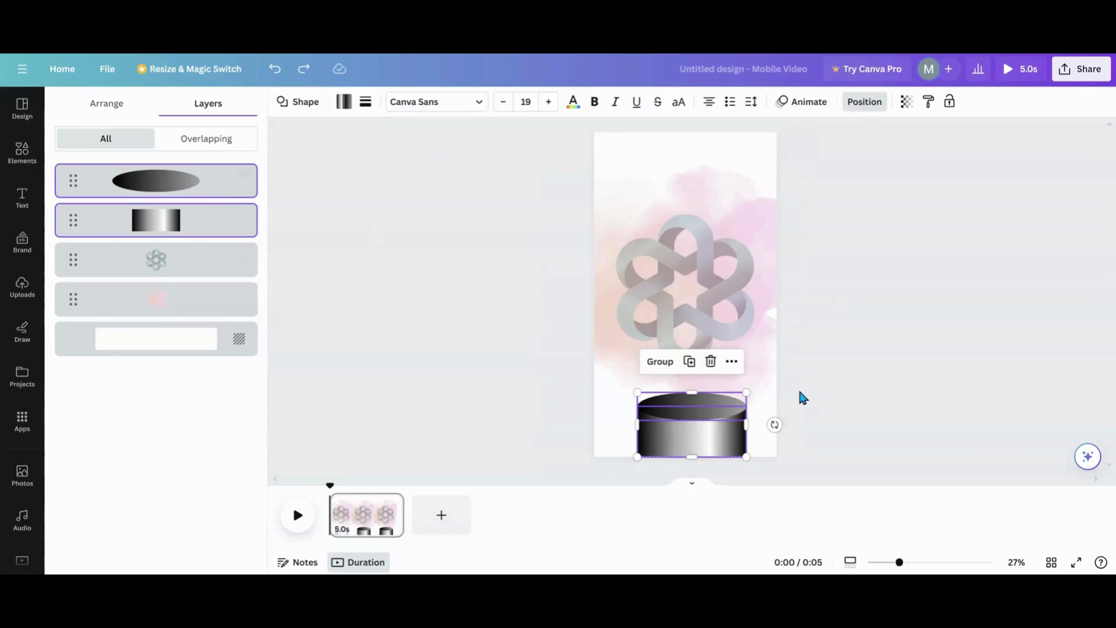
click(661, 362)
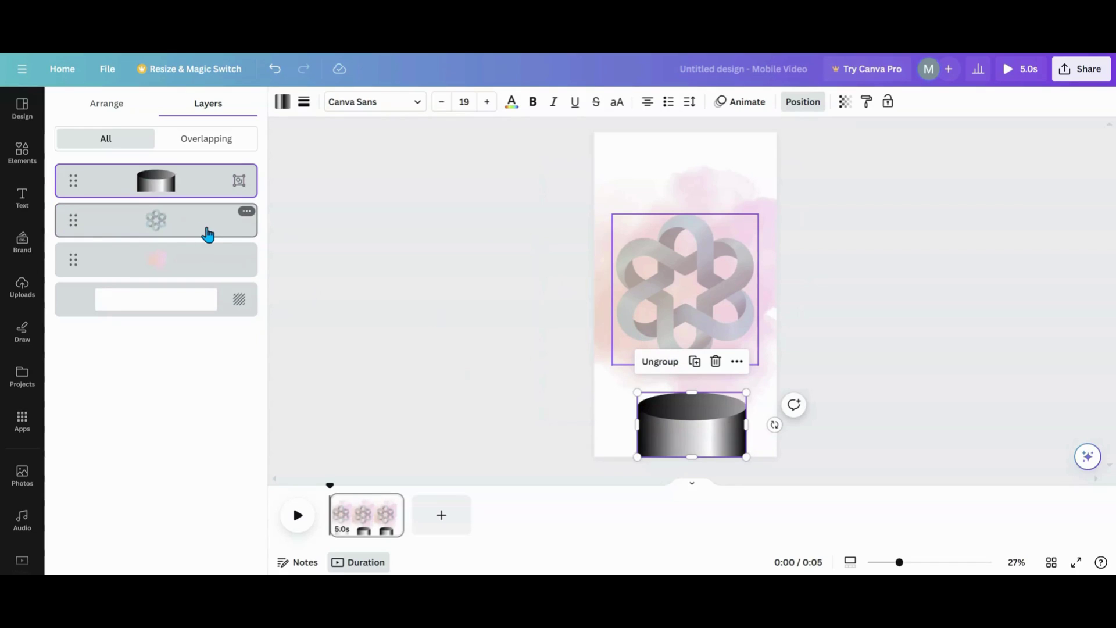
Group the watercolor background and the knot graphic together.
click(195, 266)
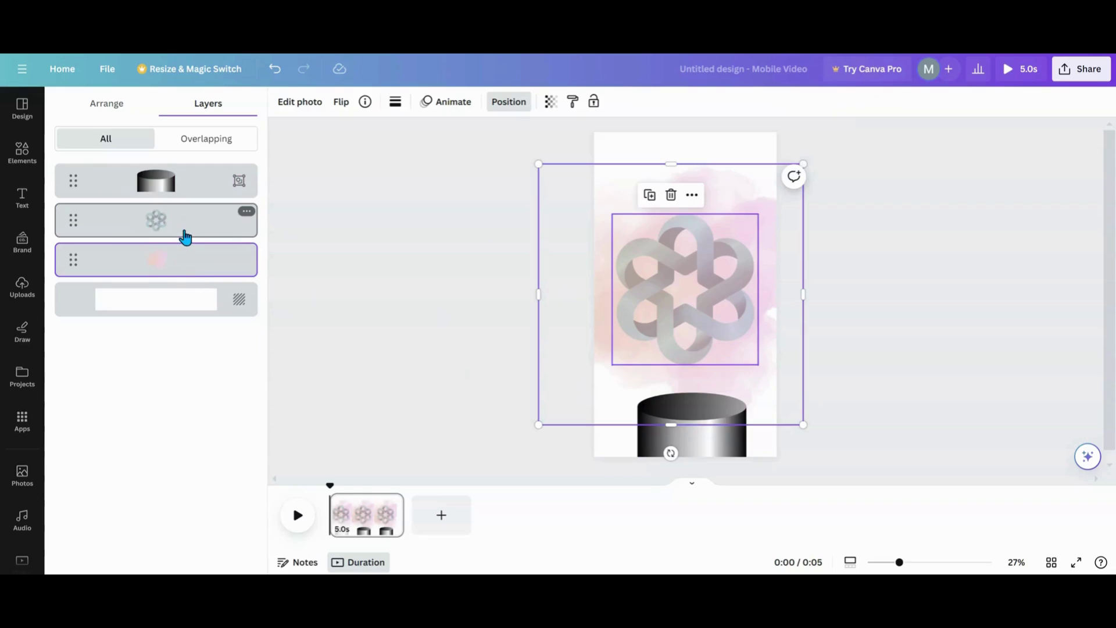
shift+click(185, 236)
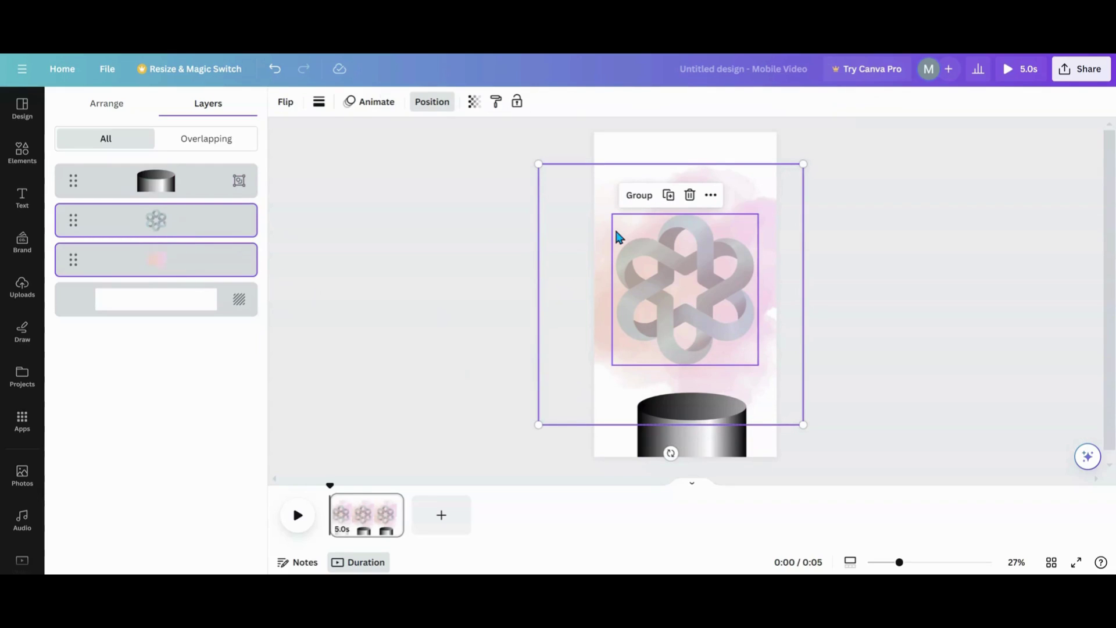
click(641, 198)
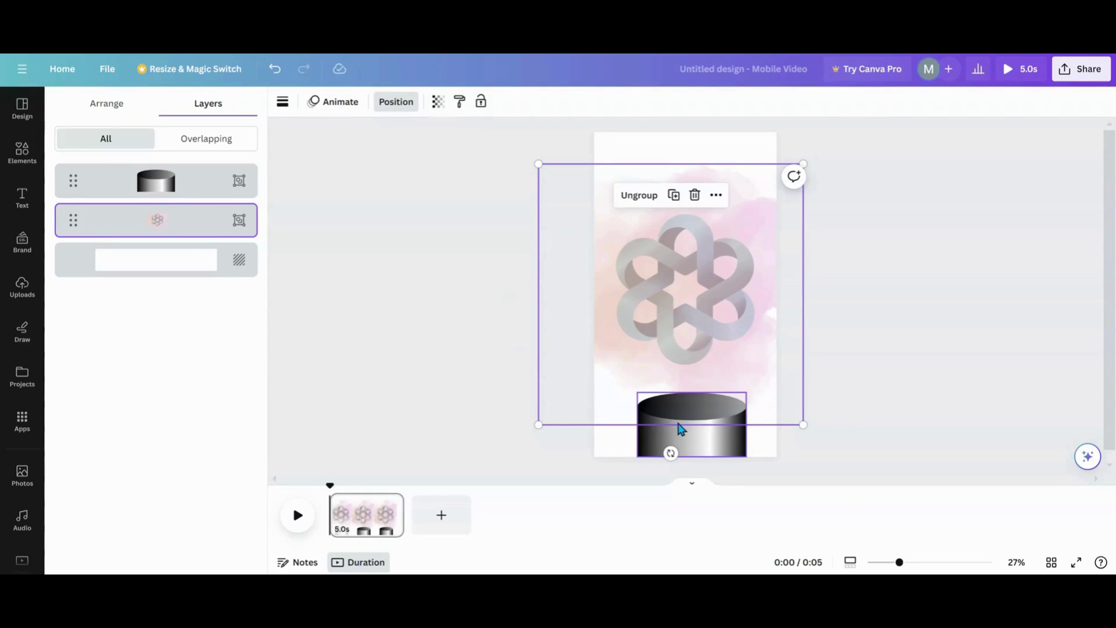
Lower the pedestal so it extends past the page's bottom edge, and lock the watercolor and knot group.
drag(685, 443, 681, 466)
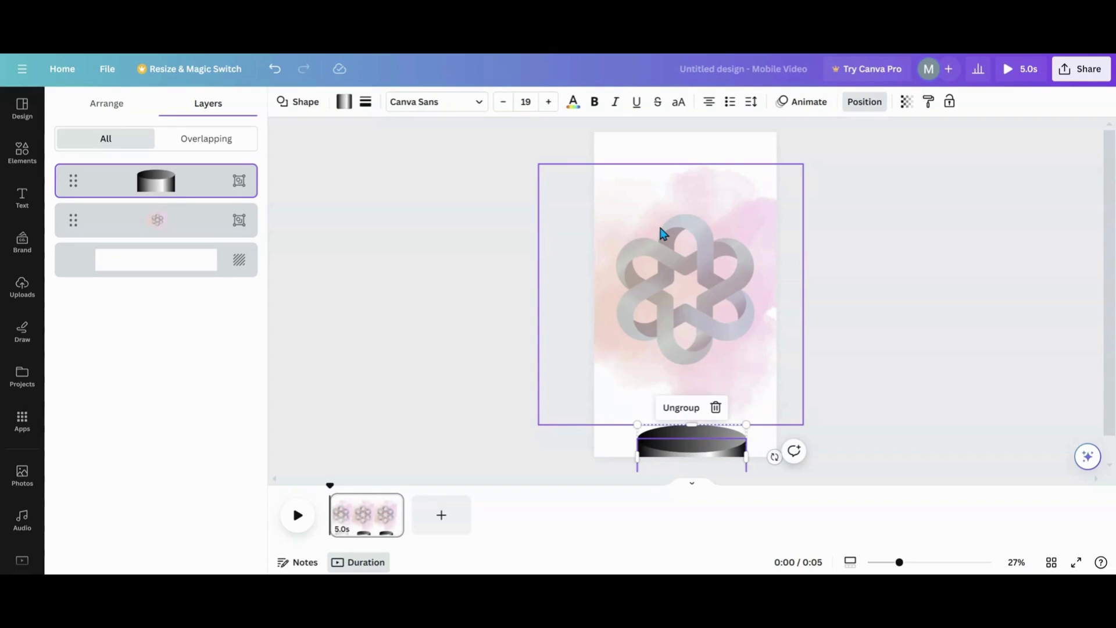
click(204, 221)
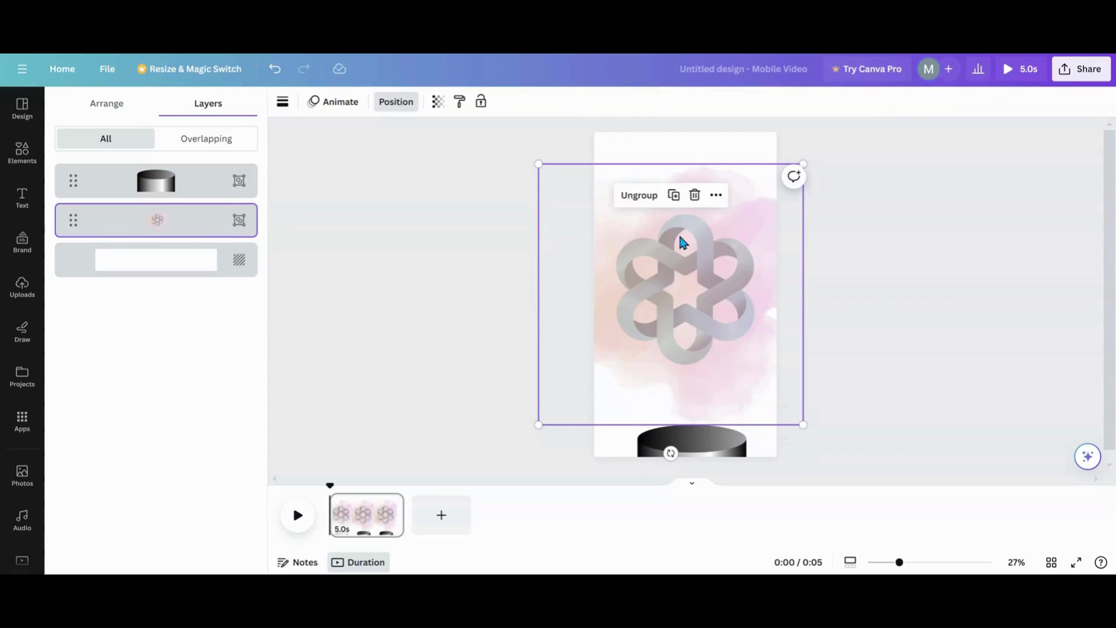
click(481, 102)
drag(486, 190, 749, 317)
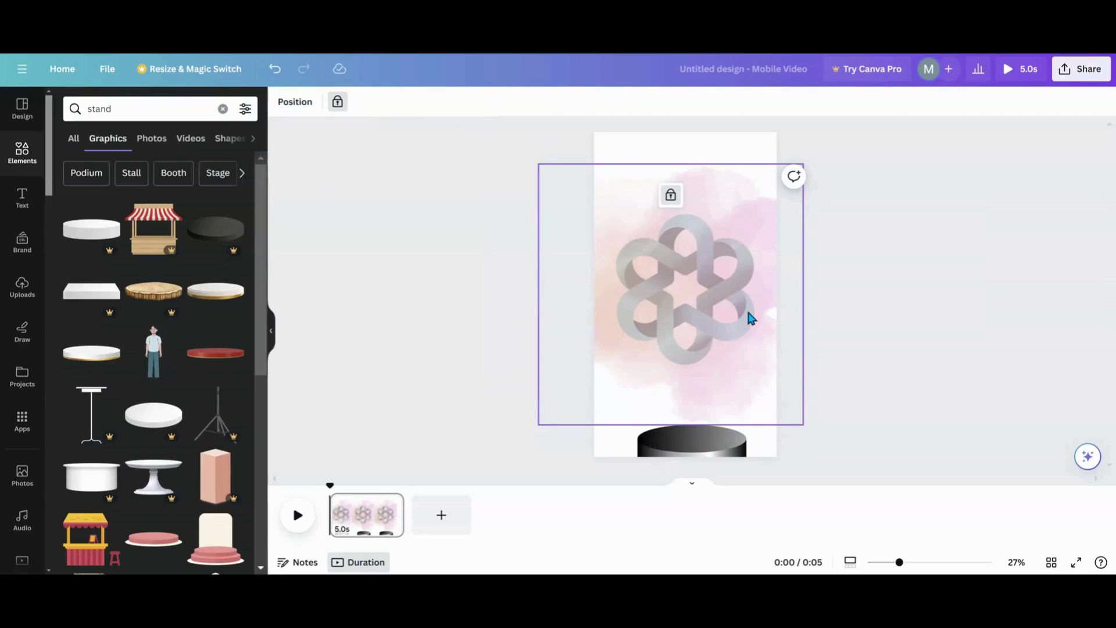
click(719, 294)
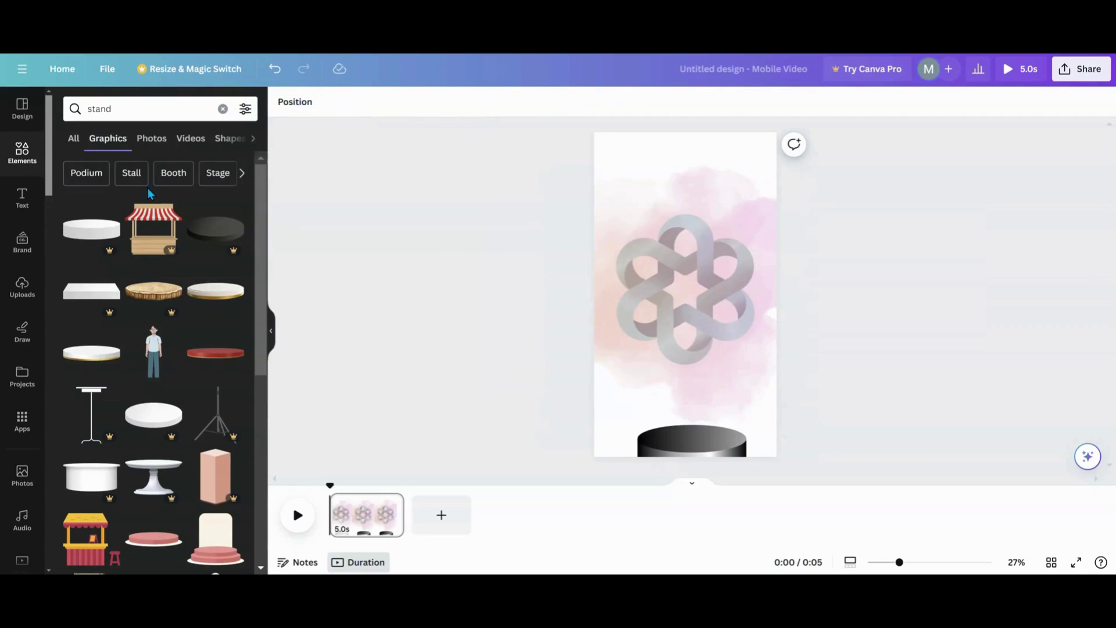
Add the lipstick set graphic from the recently used elements and place it over the upper part of the knot.
click(13, 154)
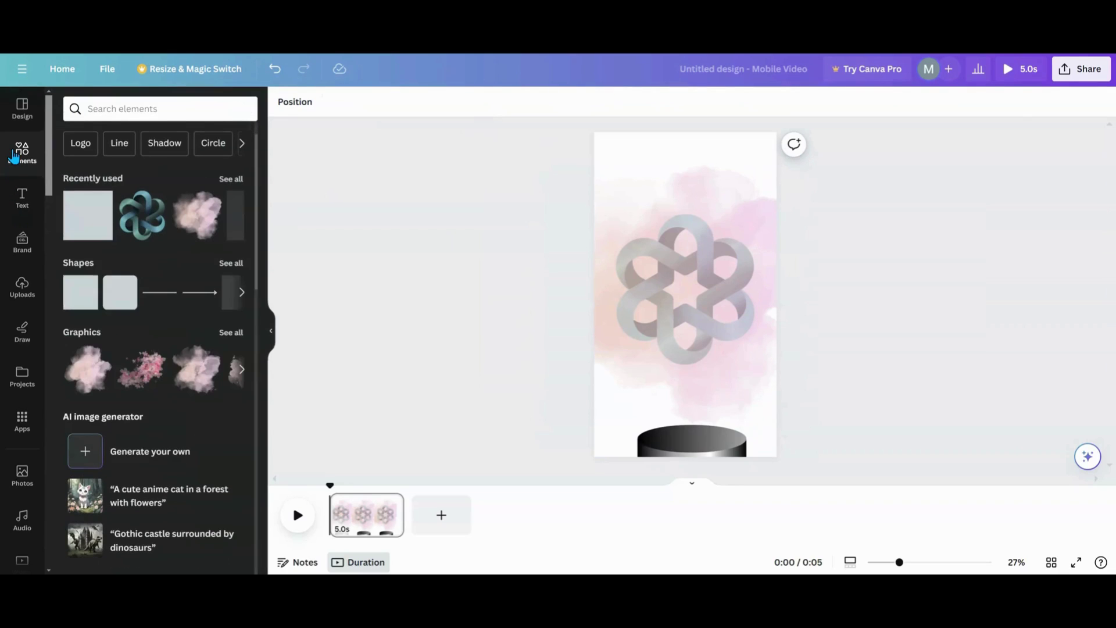
click(229, 183)
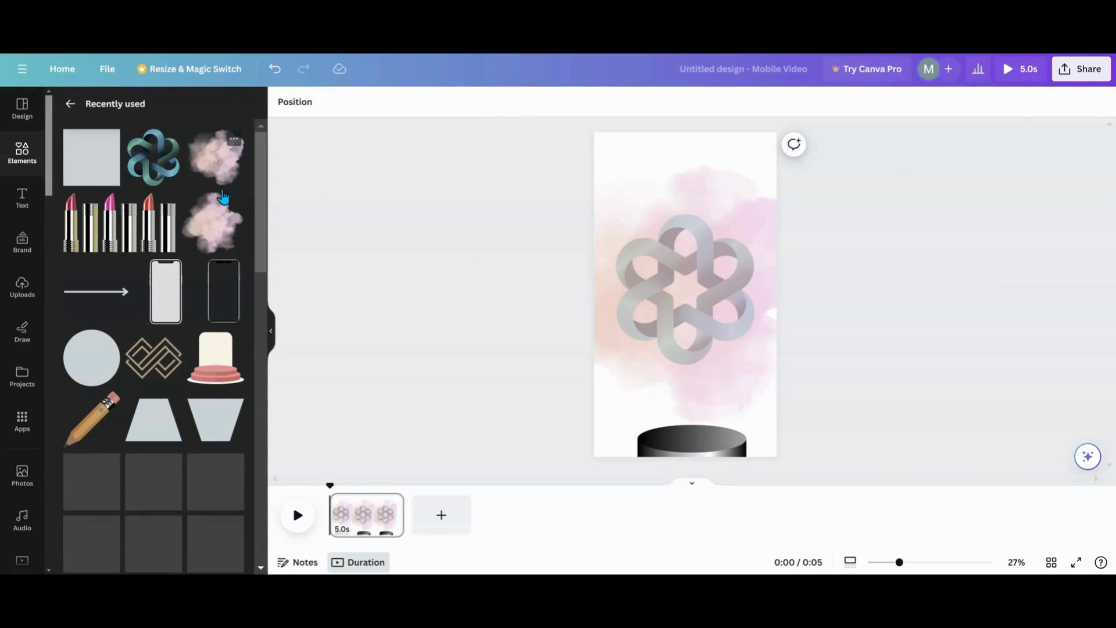
click(100, 236)
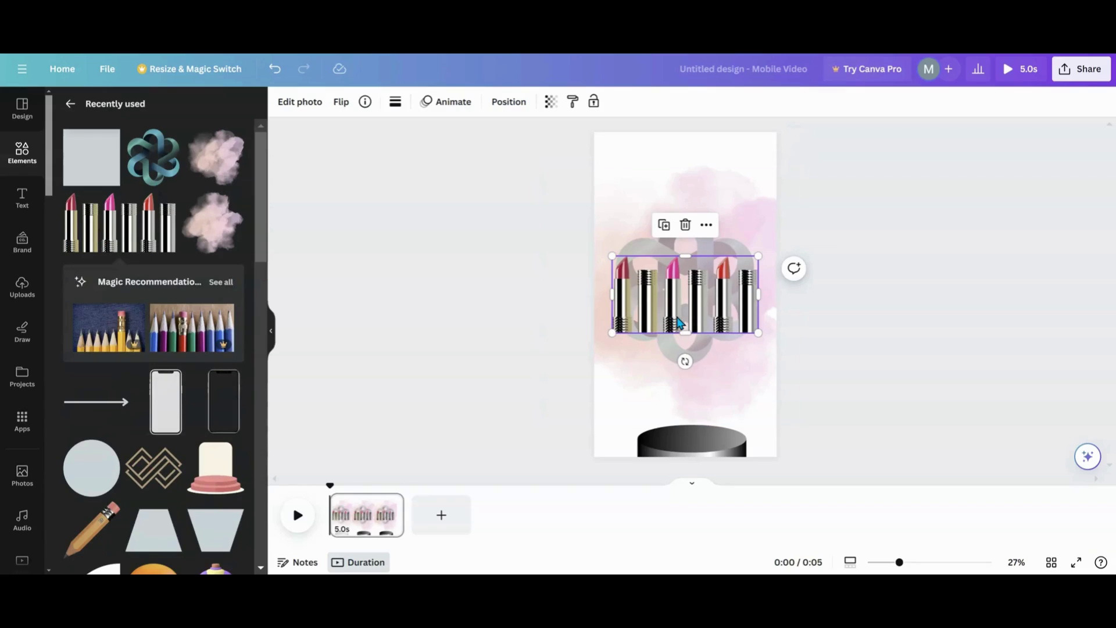
drag(678, 303, 709, 271)
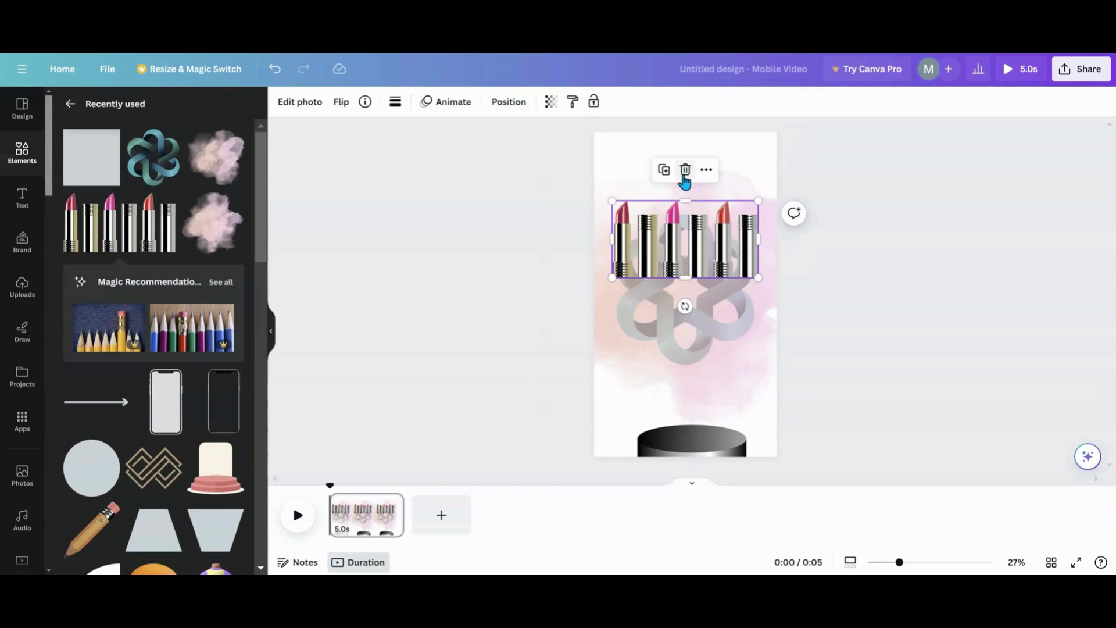
Duplicate the lipstick set twice, then place one copy below the original and crop it to the dark red lipstick with its cap.
click(664, 171)
click(667, 181)
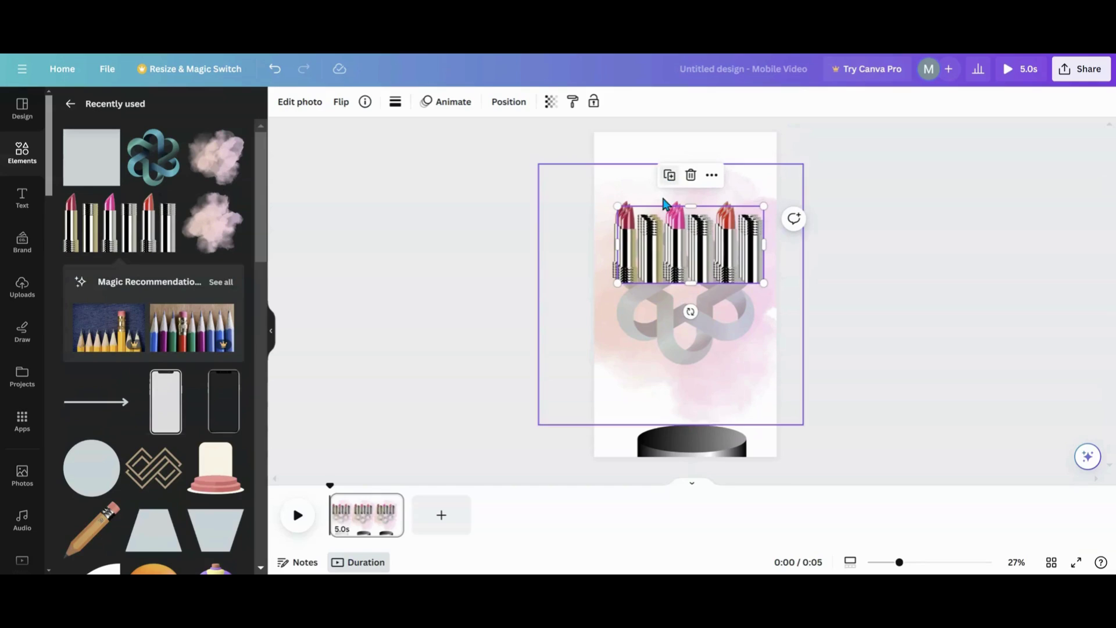
drag(677, 253, 677, 337)
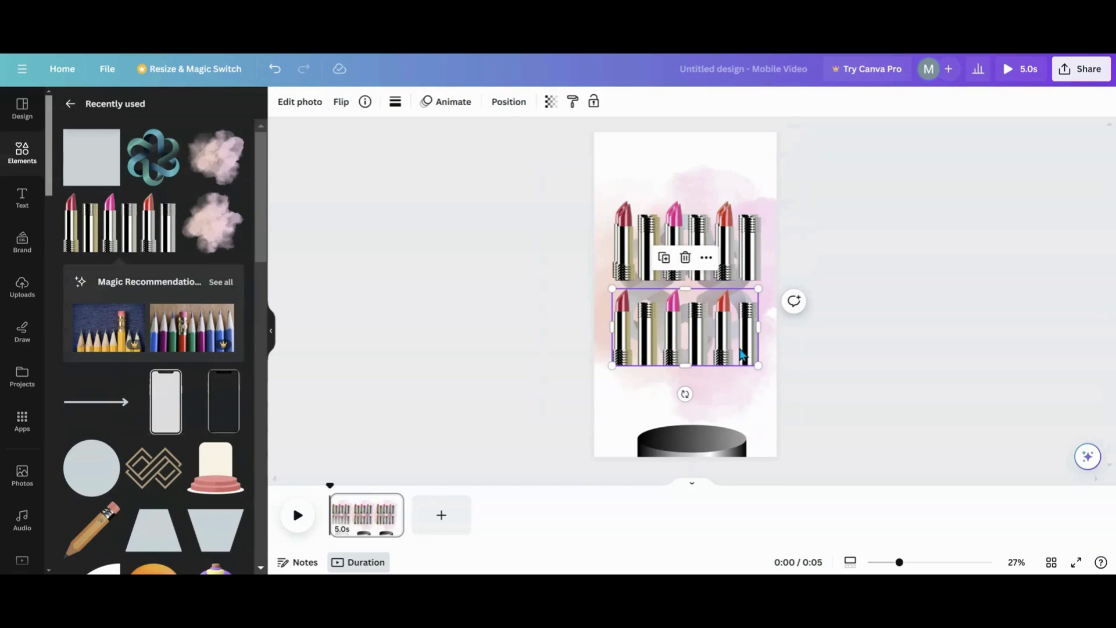
drag(755, 328, 721, 349)
Crop the second copy to the pink lipstick with its cap, and the original set to the orange-red lipstick with its cap.
alt+drag(655, 252, 642, 307)
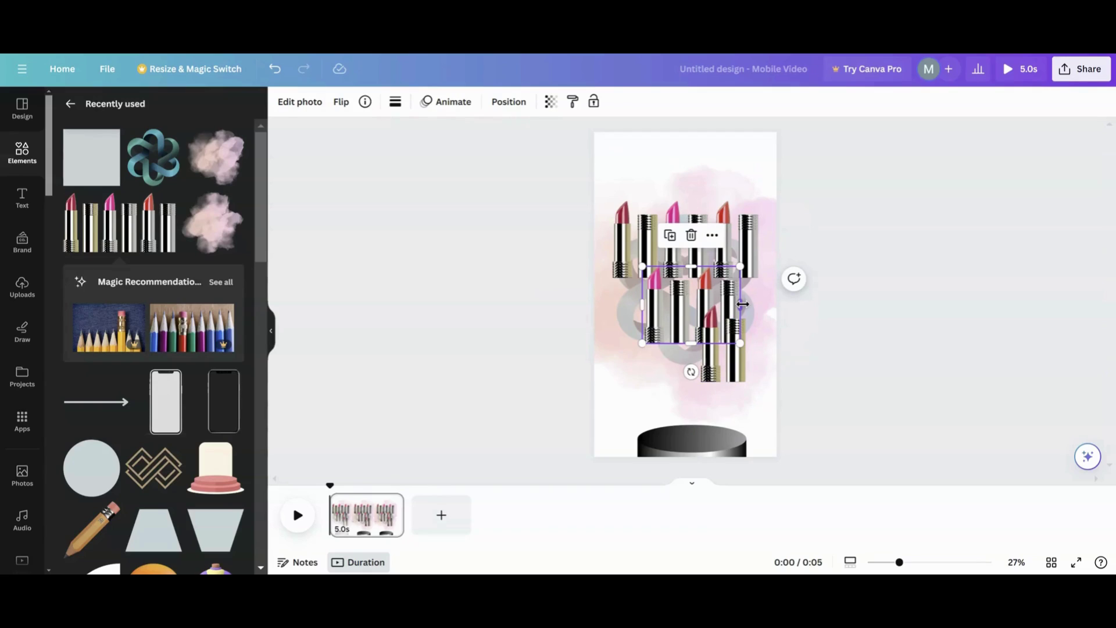
drag(742, 303, 679, 359)
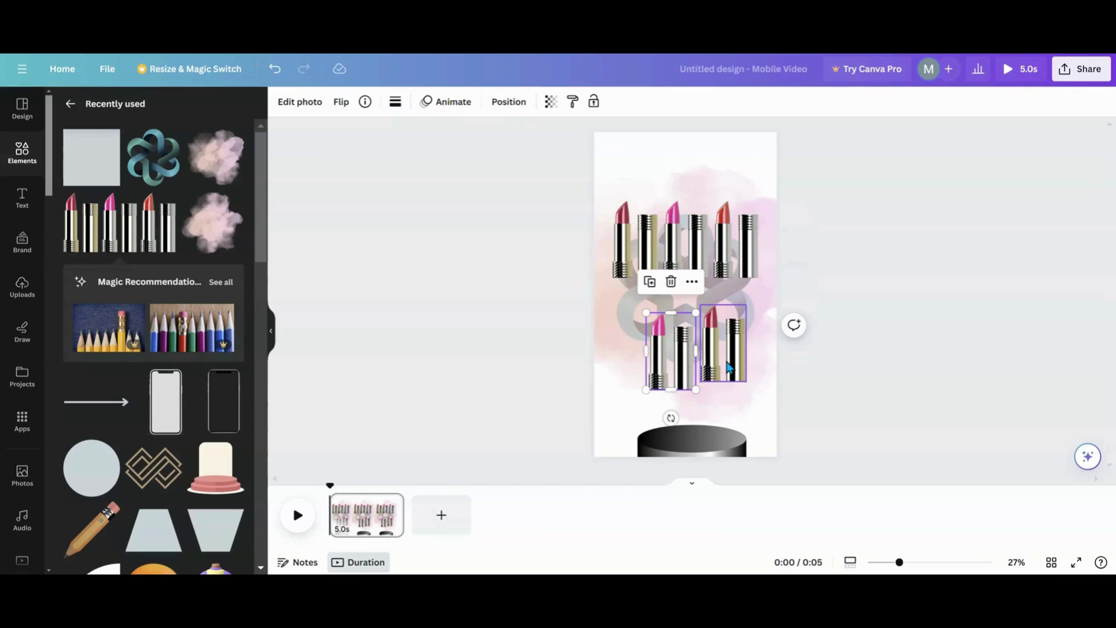
click(667, 256)
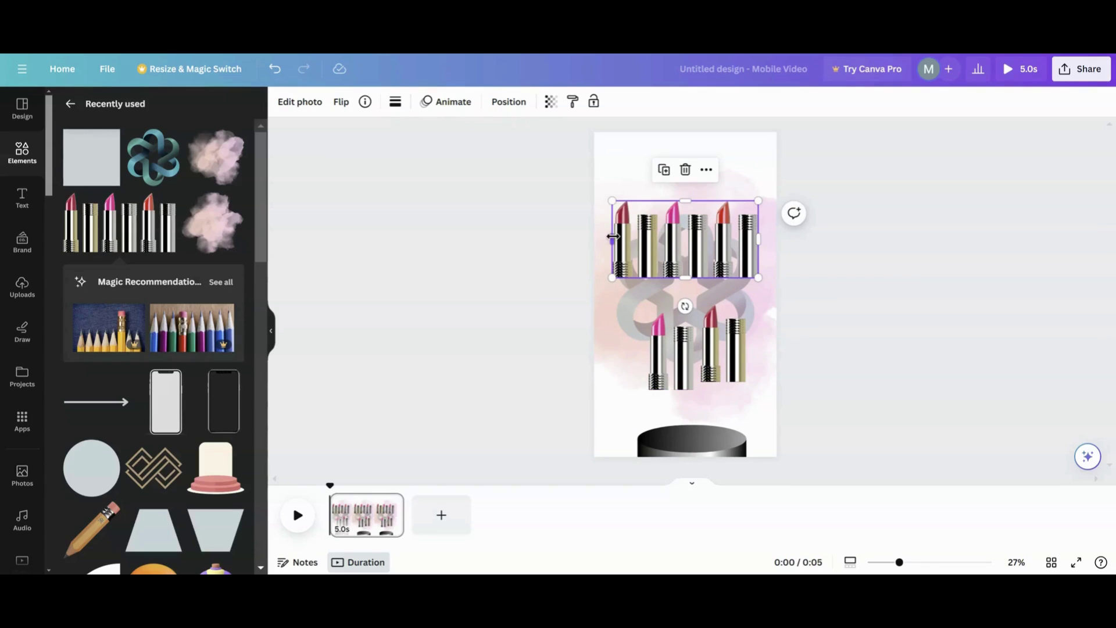
drag(613, 236, 713, 240)
Place the orange-red lipstick on the pedestal, the dark red one at the page's lower right edge, and the pink one over the upper knot.
drag(692, 356, 661, 271)
drag(734, 244, 722, 252)
drag(724, 355, 697, 350)
click(645, 272)
mouse_move(645, 272)
mouse_down()
mouse_move(649, 251)
mouse_move(643, 257)
mouse_up()
click(718, 240)
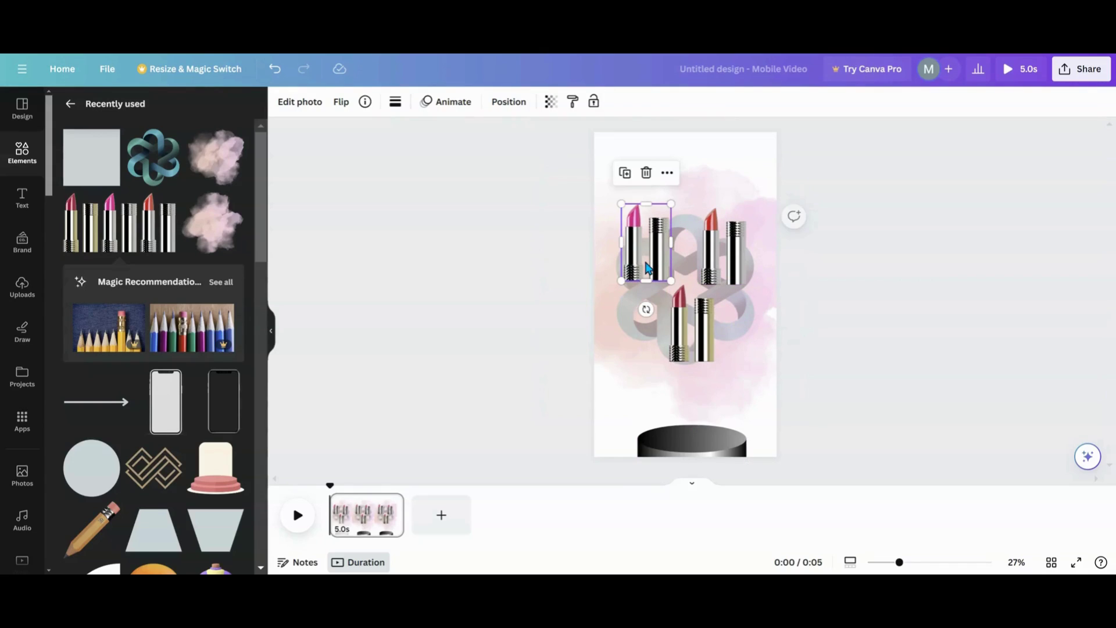
drag(688, 347, 760, 433)
drag(721, 256, 669, 410)
click(652, 257)
drag(652, 258, 675, 264)
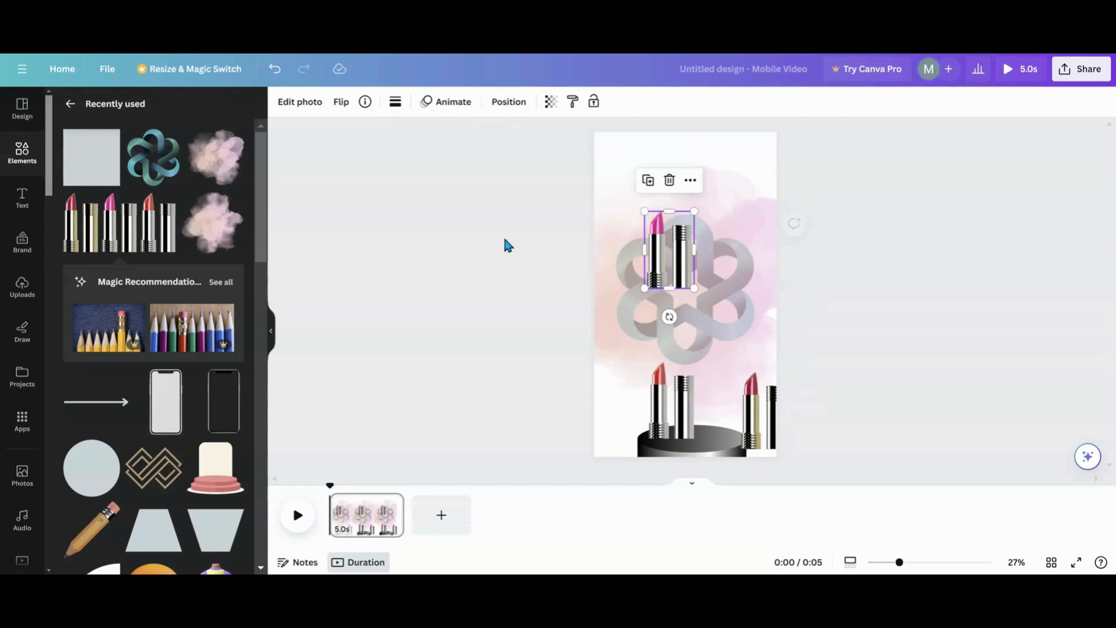
Add a circle shape, enlarge it to most of the page's width, and position it partly past the page's right edge beside the pink lipstick.
click(70, 104)
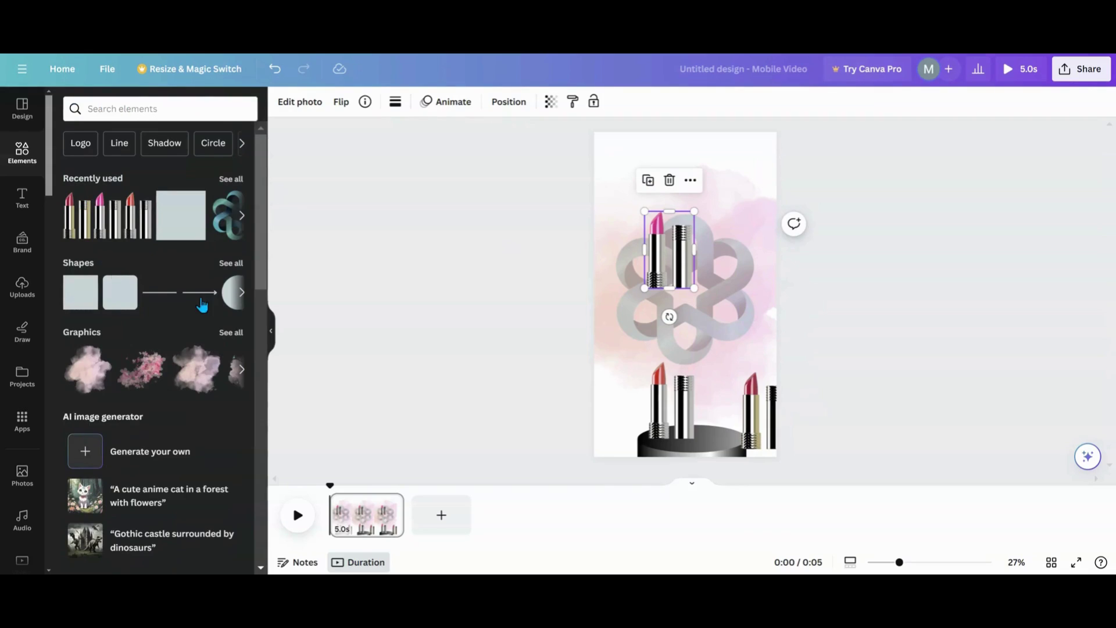
click(240, 294)
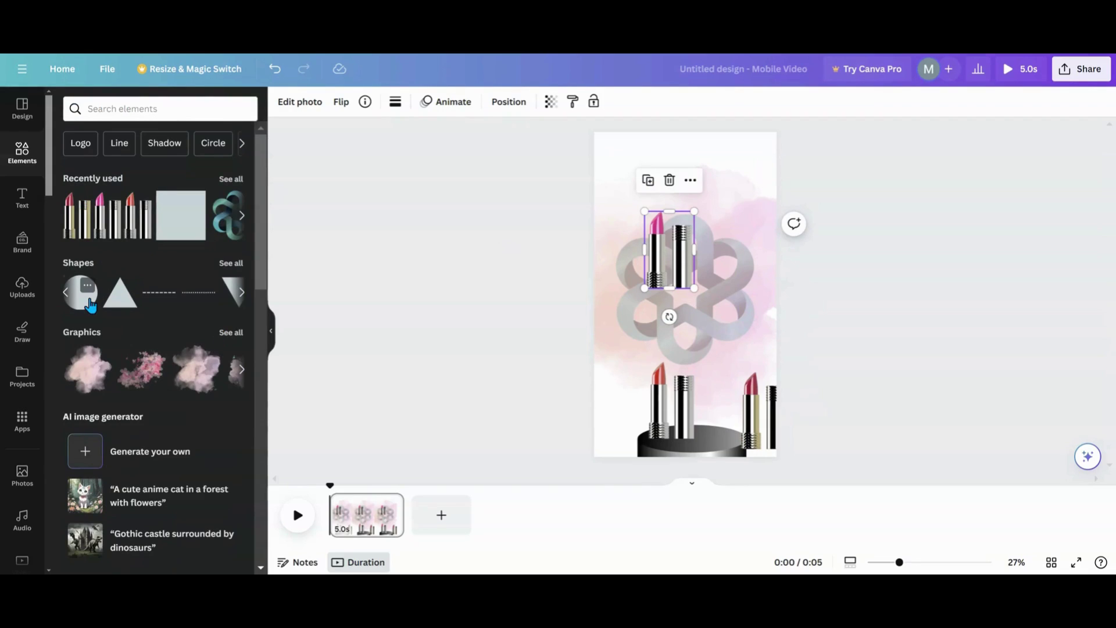
click(90, 302)
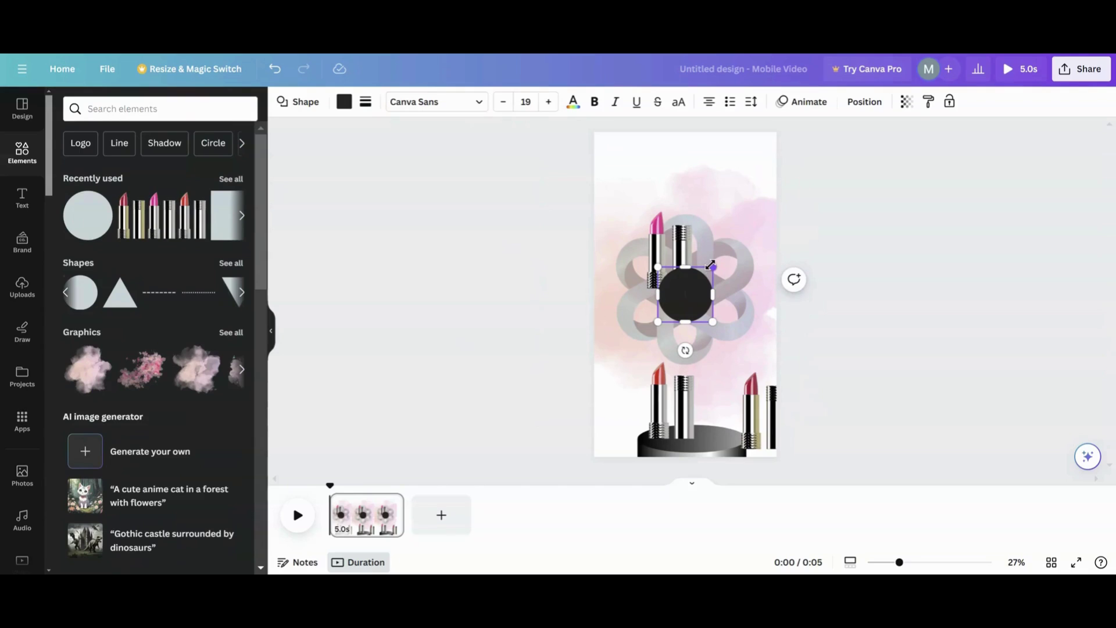
drag(710, 265, 829, 197)
drag(699, 262, 701, 260)
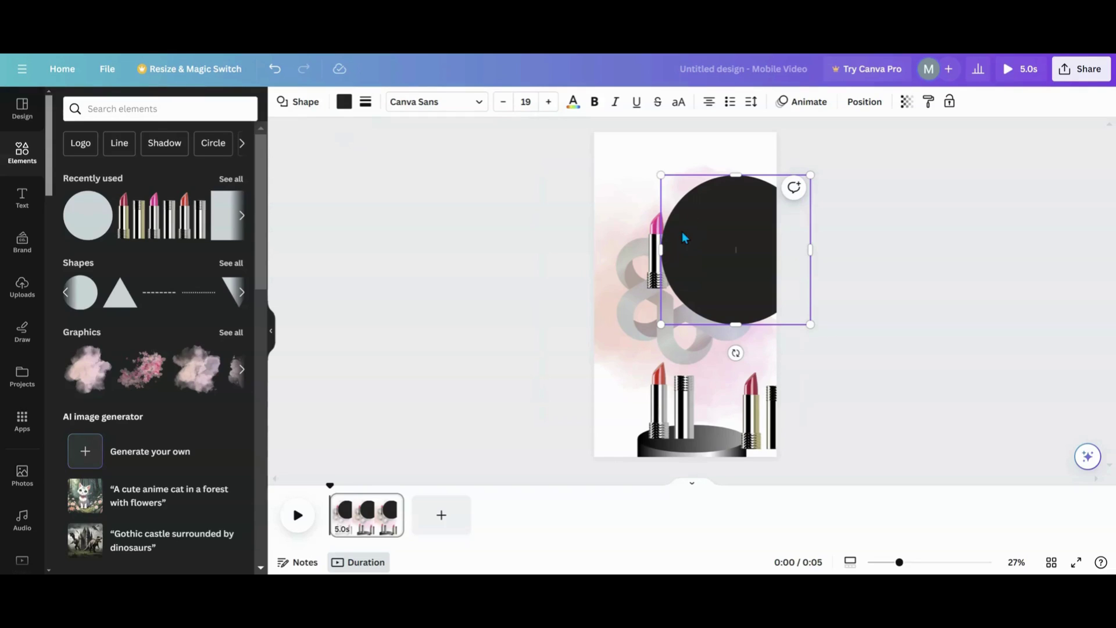
drag(684, 238, 688, 235)
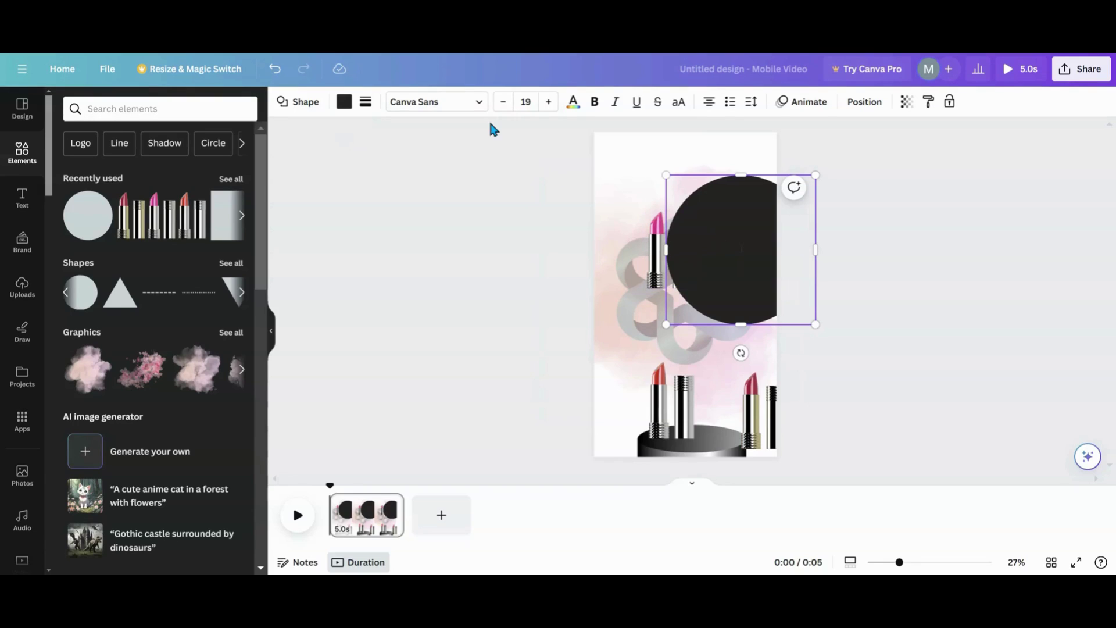
Bring the pink lipstick in front of the large circle in the layer order and group the two together.
click(861, 102)
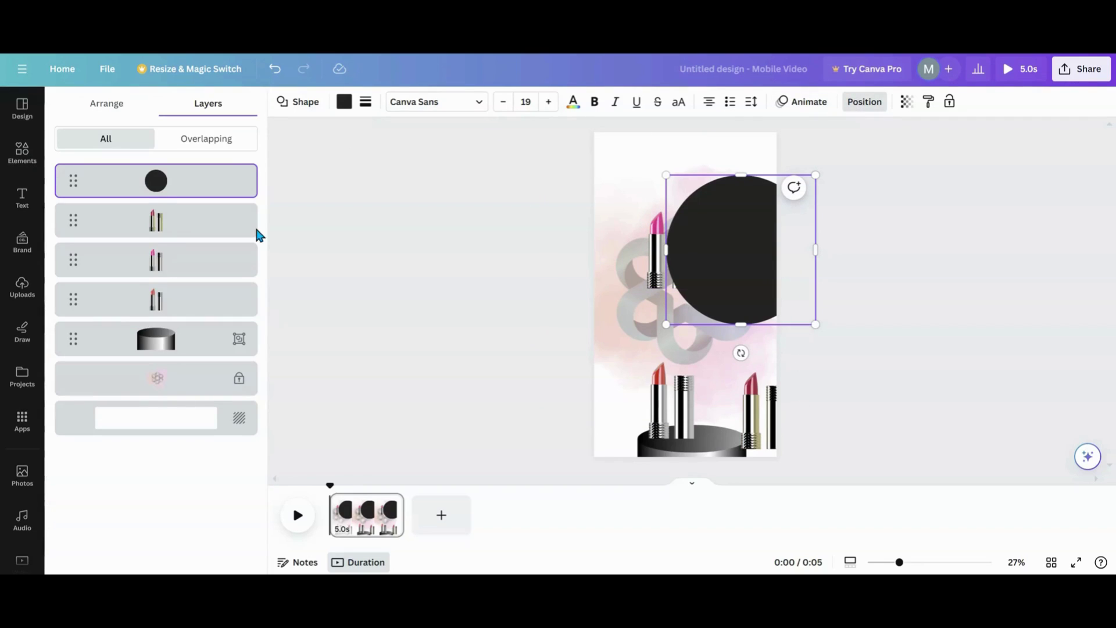
drag(176, 265, 169, 177)
drag(663, 264, 663, 254)
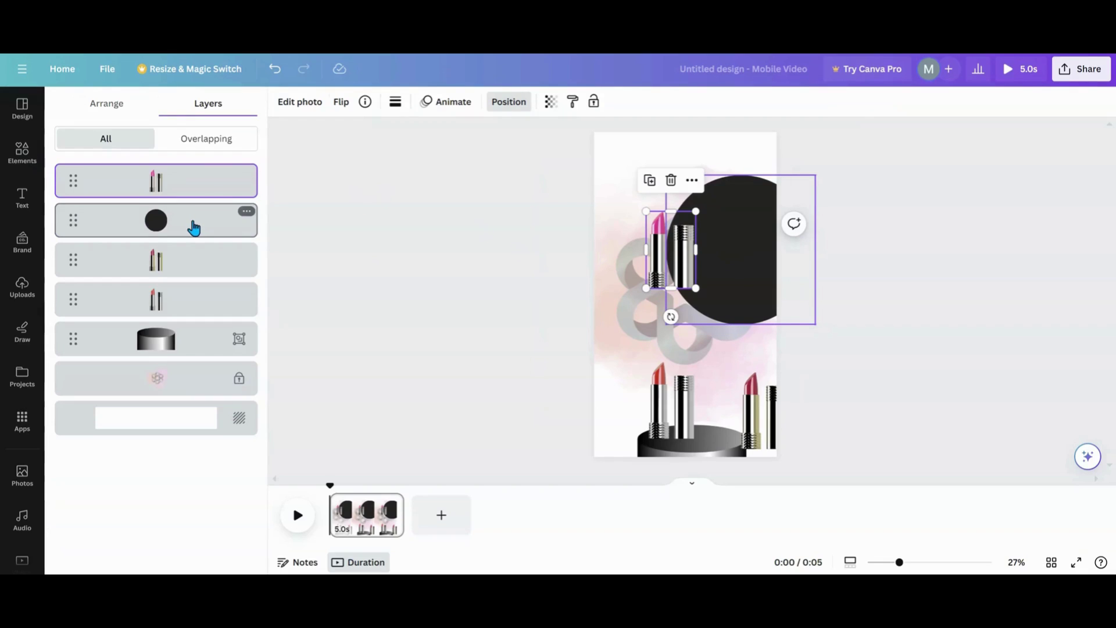
shift+click(216, 224)
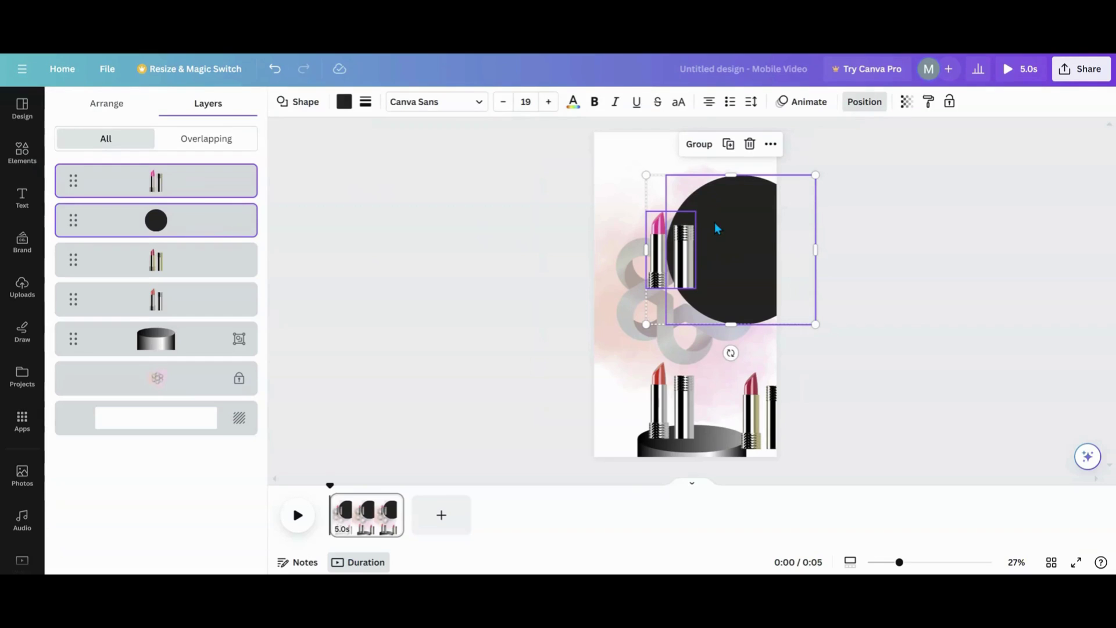
click(700, 144)
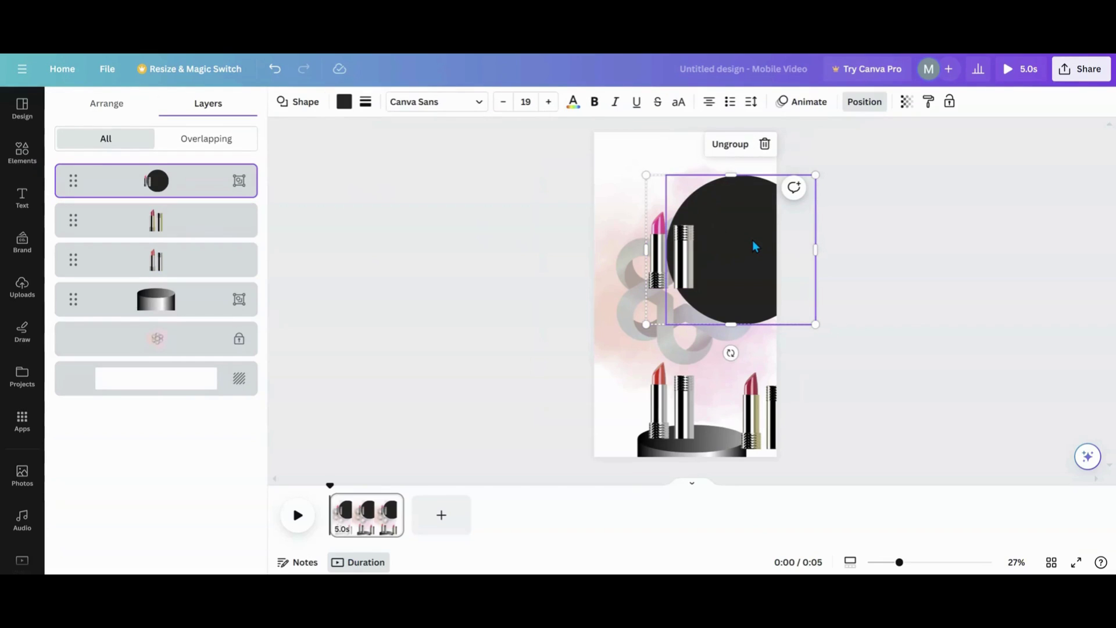
Set the grouped circle to no colour, and shrink and rotate the pink lipstick group so it sits across the page's upper right corner.
click(345, 103)
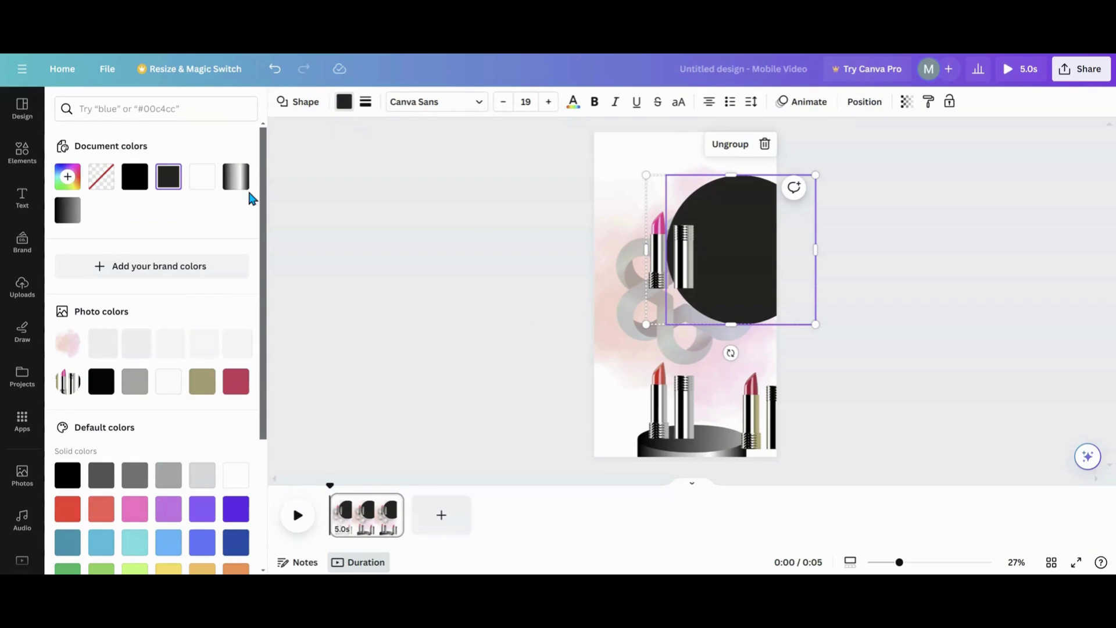
click(102, 186)
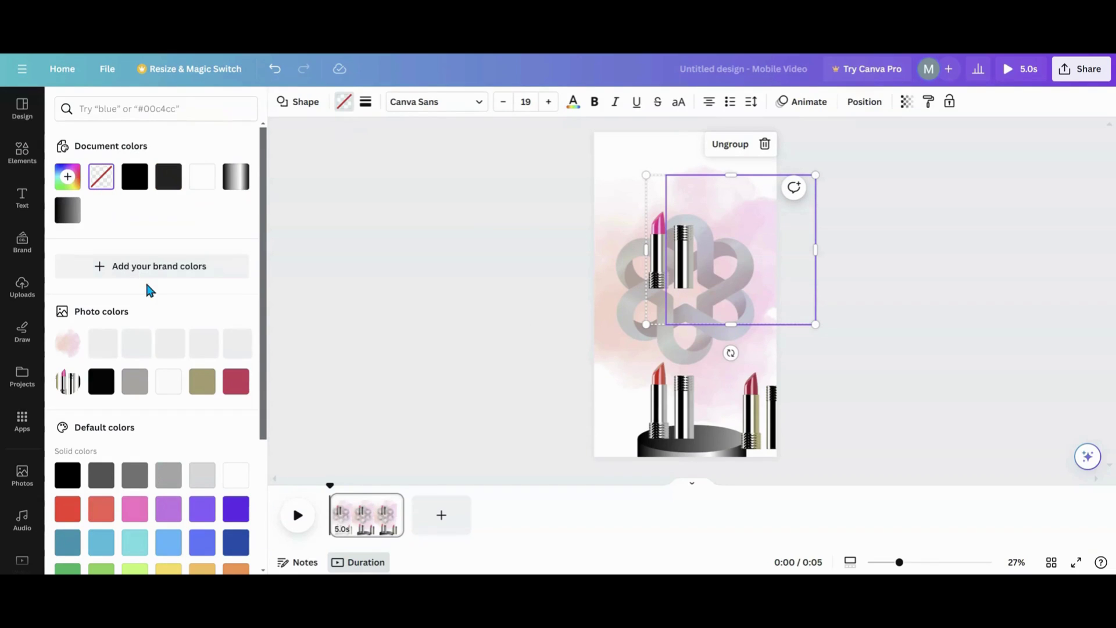
drag(735, 270, 754, 226)
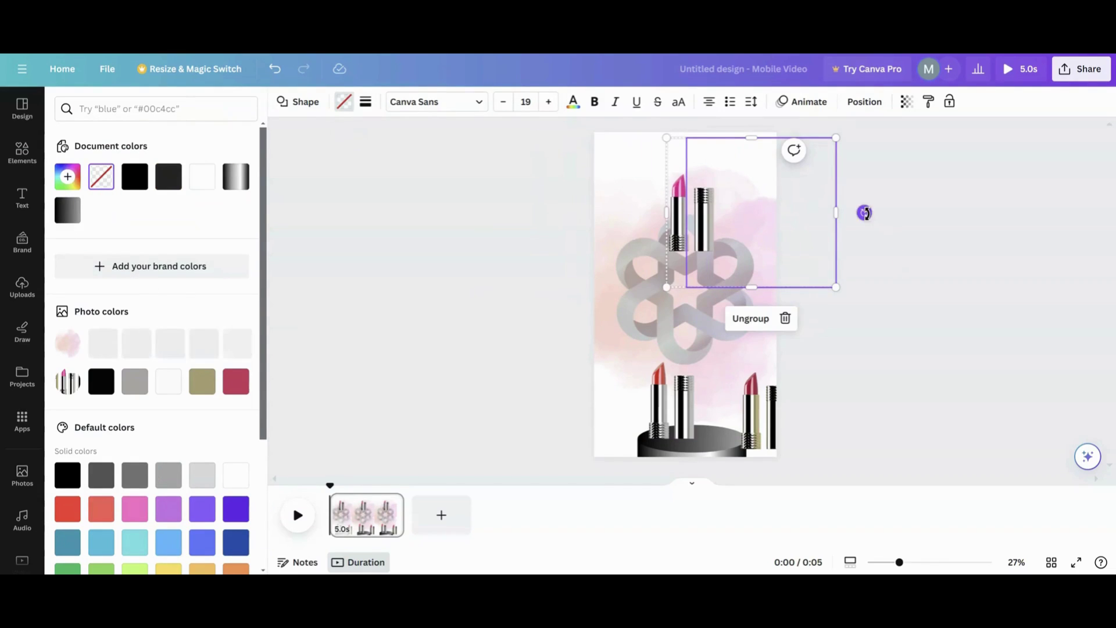
drag(864, 212, 891, 219)
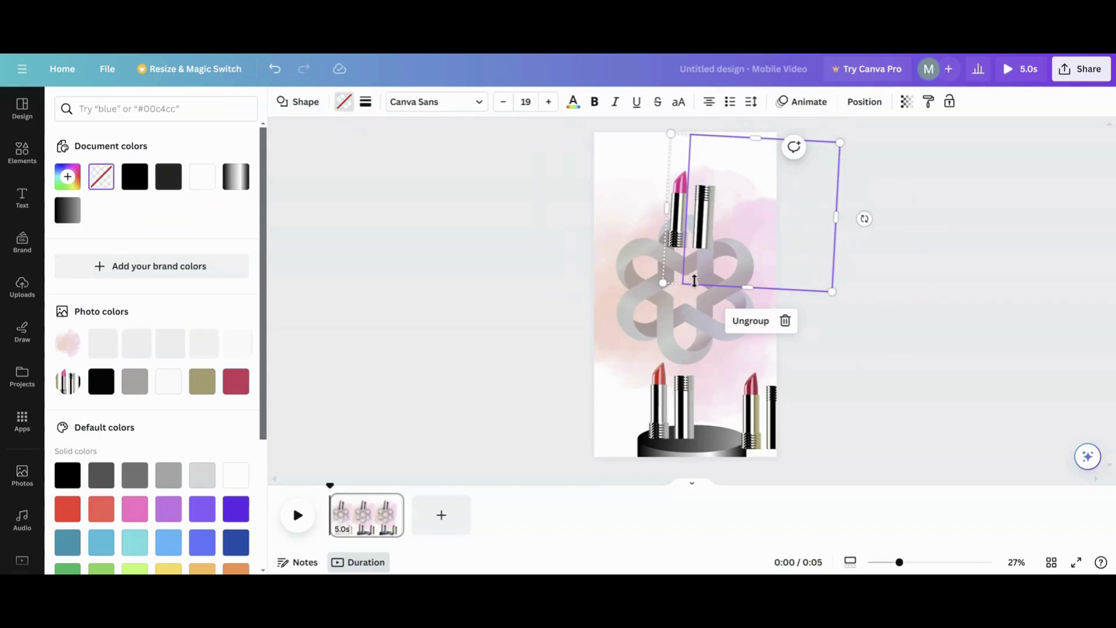
drag(742, 206, 800, 201)
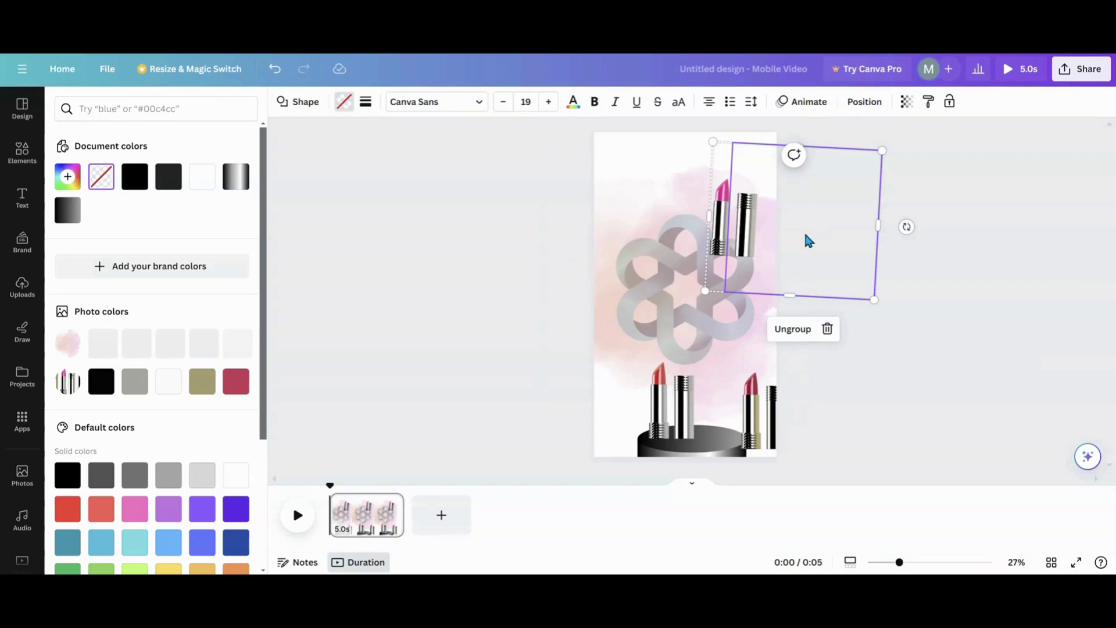
mouse_move(805, 242)
mouse_down()
mouse_move(807, 229)
mouse_move(794, 246)
mouse_up()
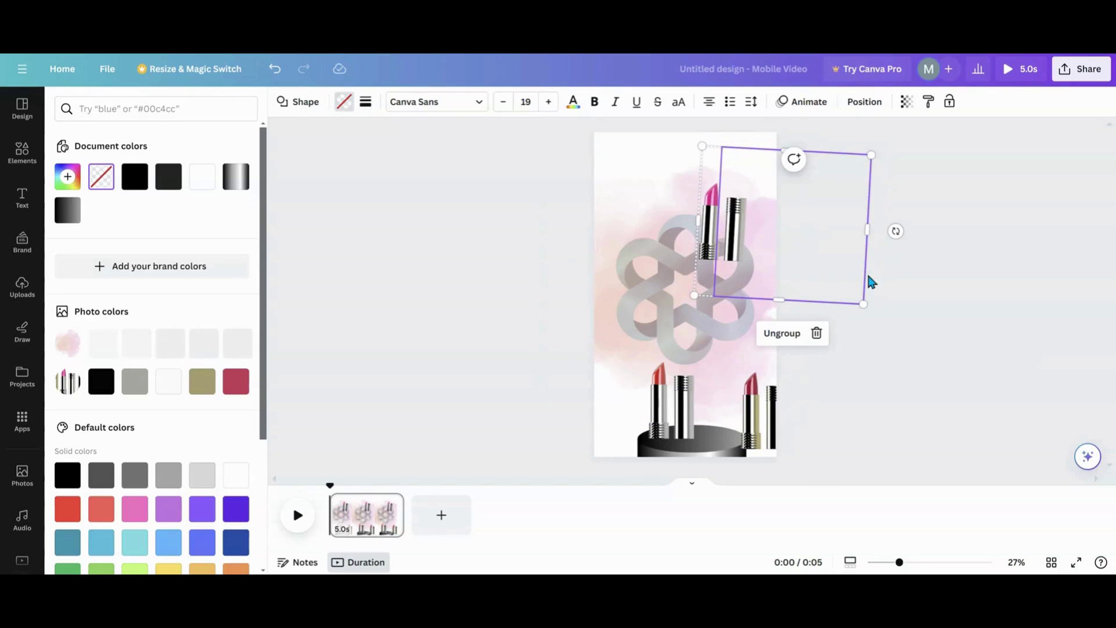
drag(863, 303, 719, 231)
drag(754, 179, 772, 169)
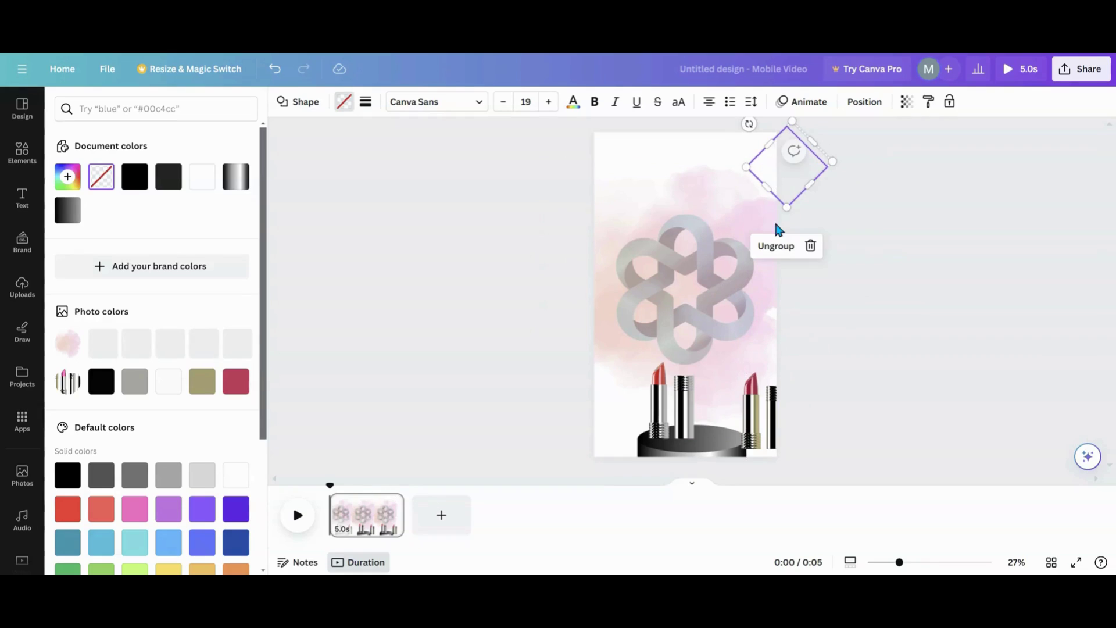
Move the orange-red lipstick up onto the knot and add a large circle over it, extending past the page's left edge.
drag(694, 414, 689, 281)
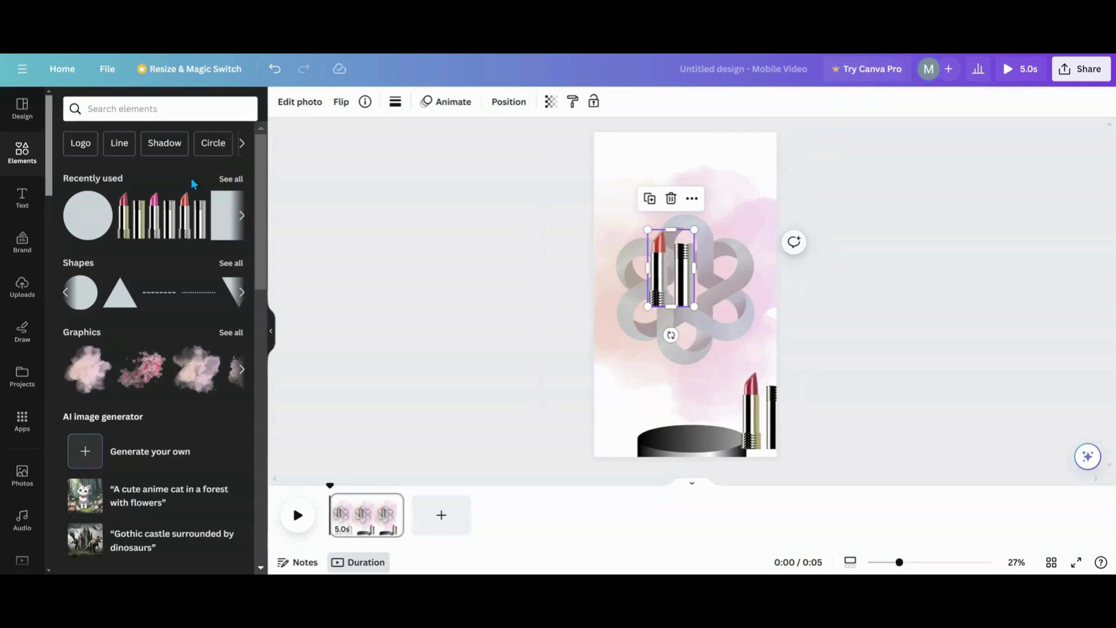
click(66, 202)
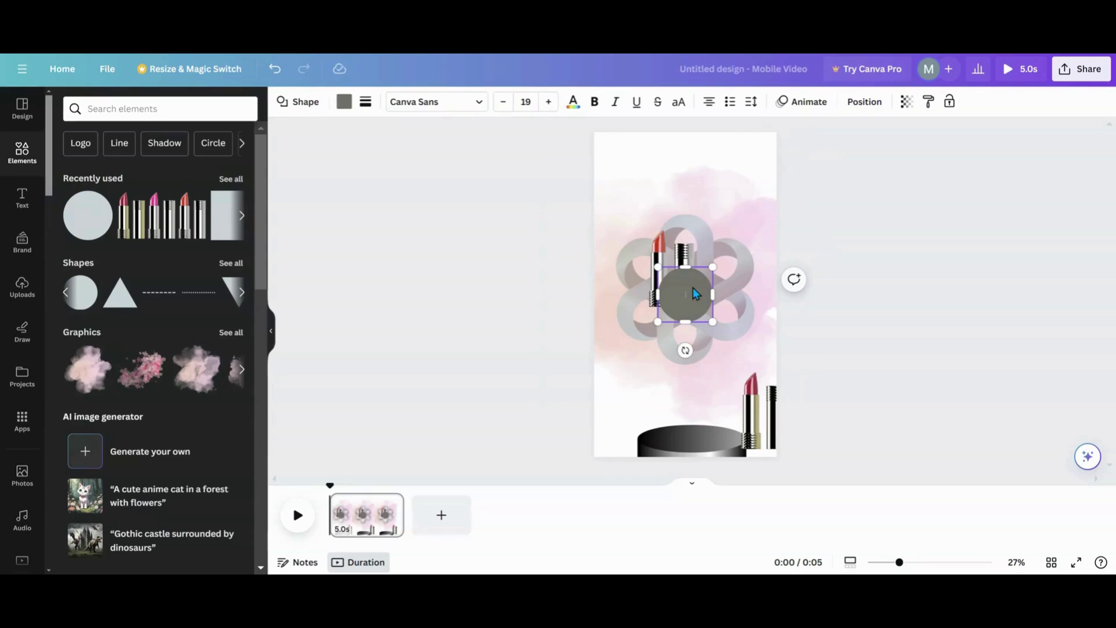
drag(711, 268, 605, 297)
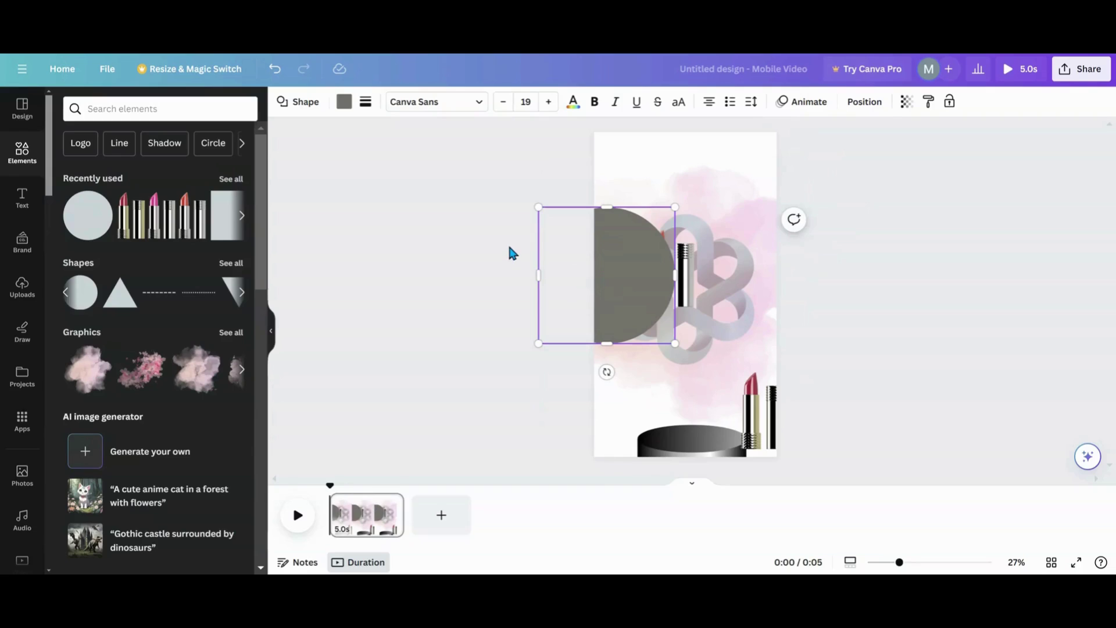
Group the new circle with the orange-red lipstick.
click(854, 108)
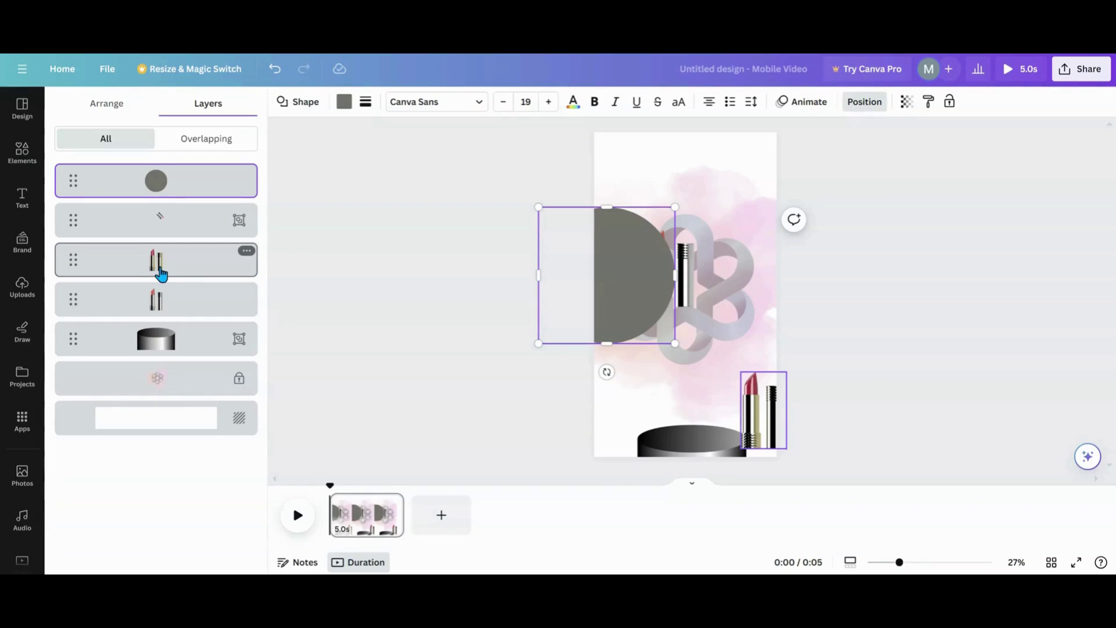
shift+click(160, 306)
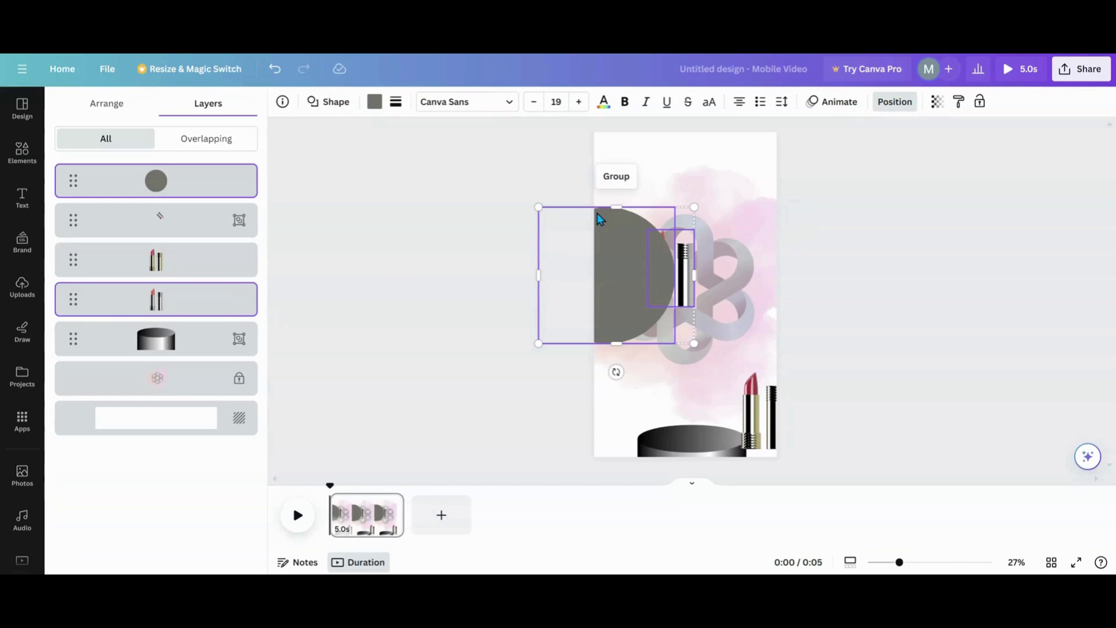
click(614, 177)
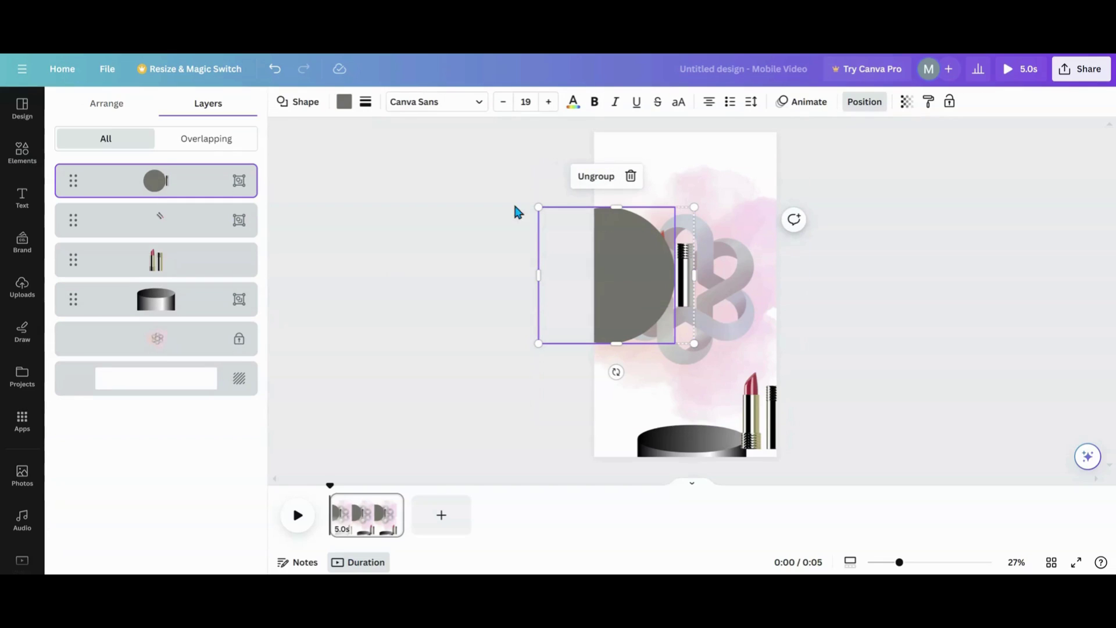
Set this circle to no colour, and shrink and rotate the orange-red lipstick group onto the page's upper left edge.
click(344, 102)
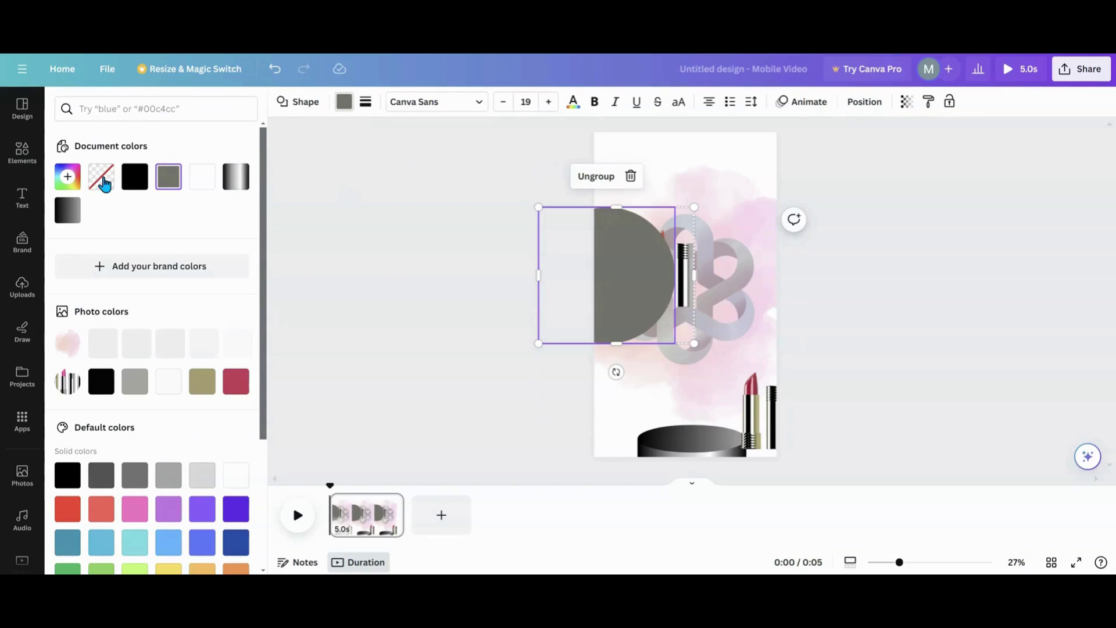
click(101, 176)
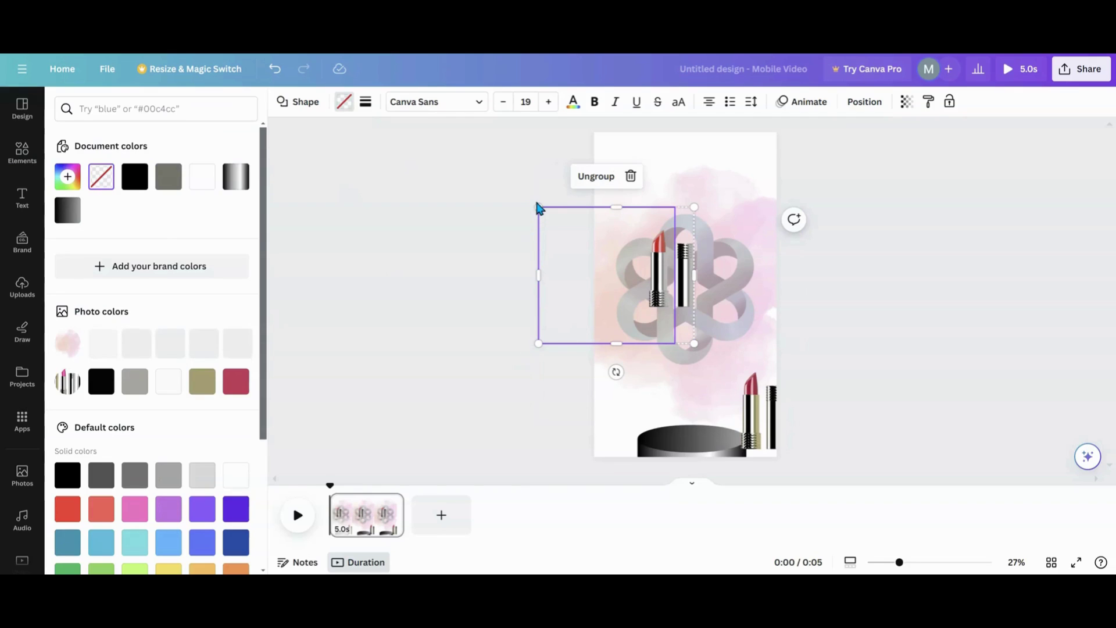
drag(538, 207, 592, 183)
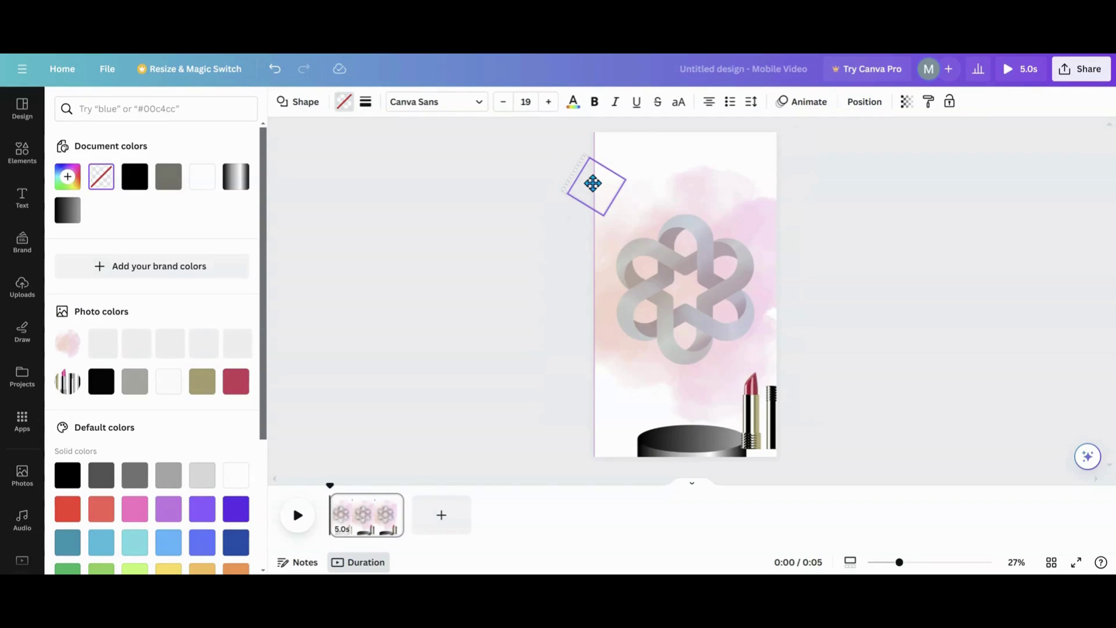
Move the dark red lipstick onto the knot and add a large circle centred above it, covering its upper part.
drag(764, 407, 691, 262)
click(100, 226)
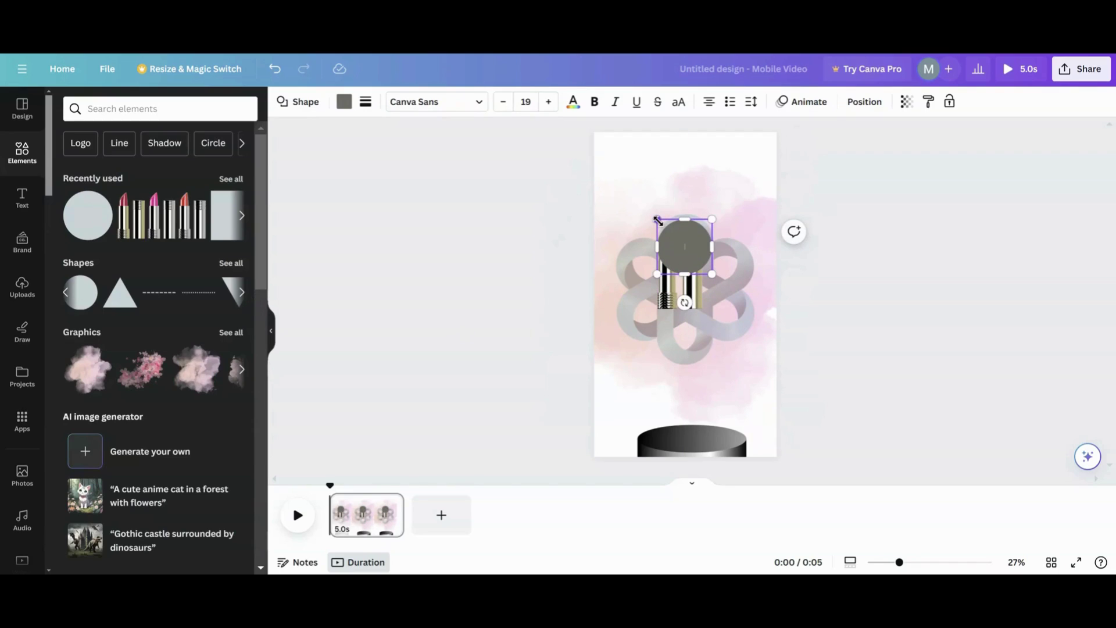
drag(657, 219, 598, 159)
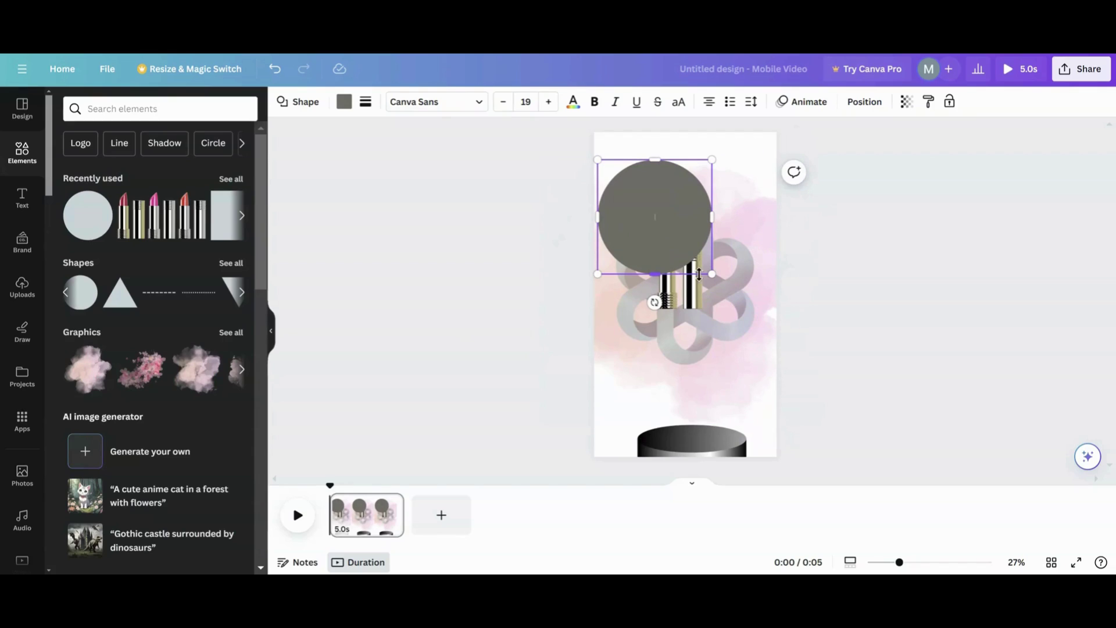
drag(715, 274, 726, 286)
drag(660, 256, 679, 245)
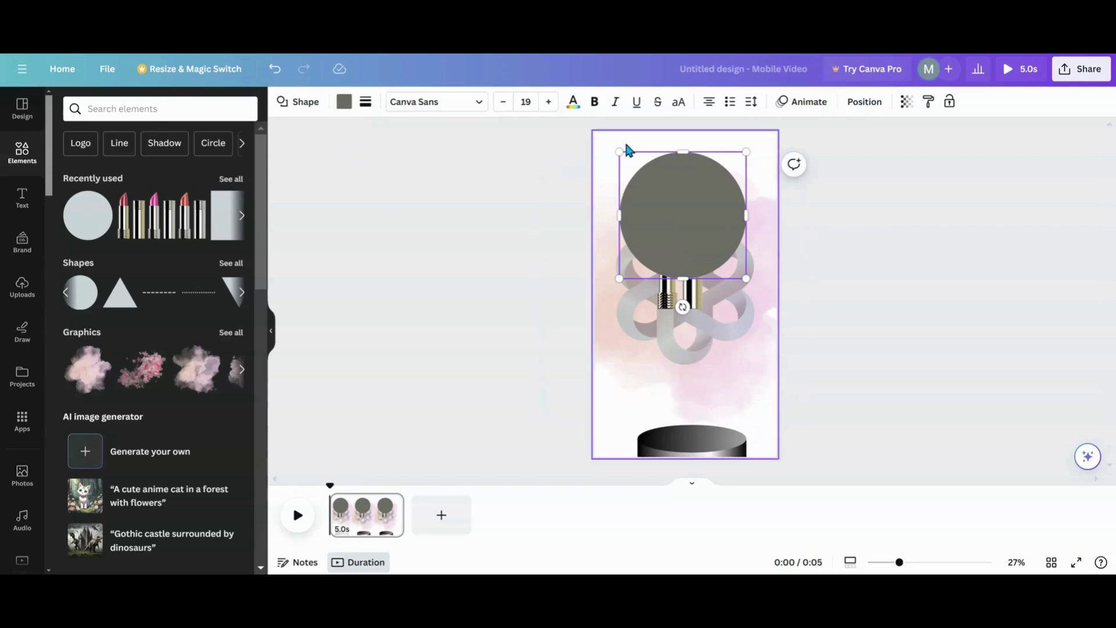
Group the circle with the dark red lipstick and set the circle to no colour.
click(862, 104)
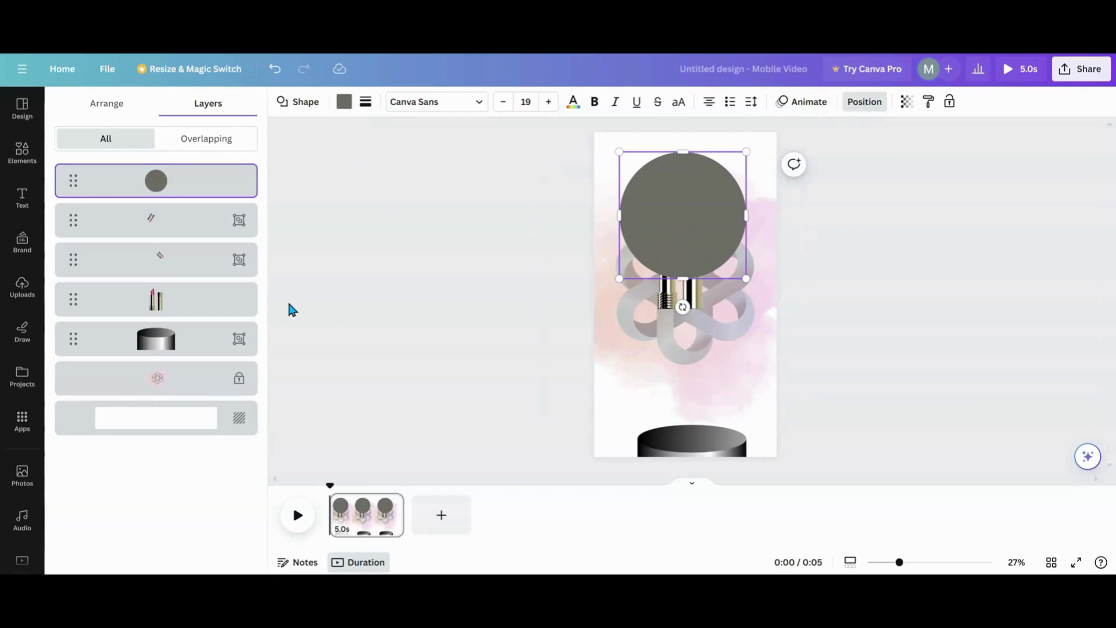
shift+click(177, 301)
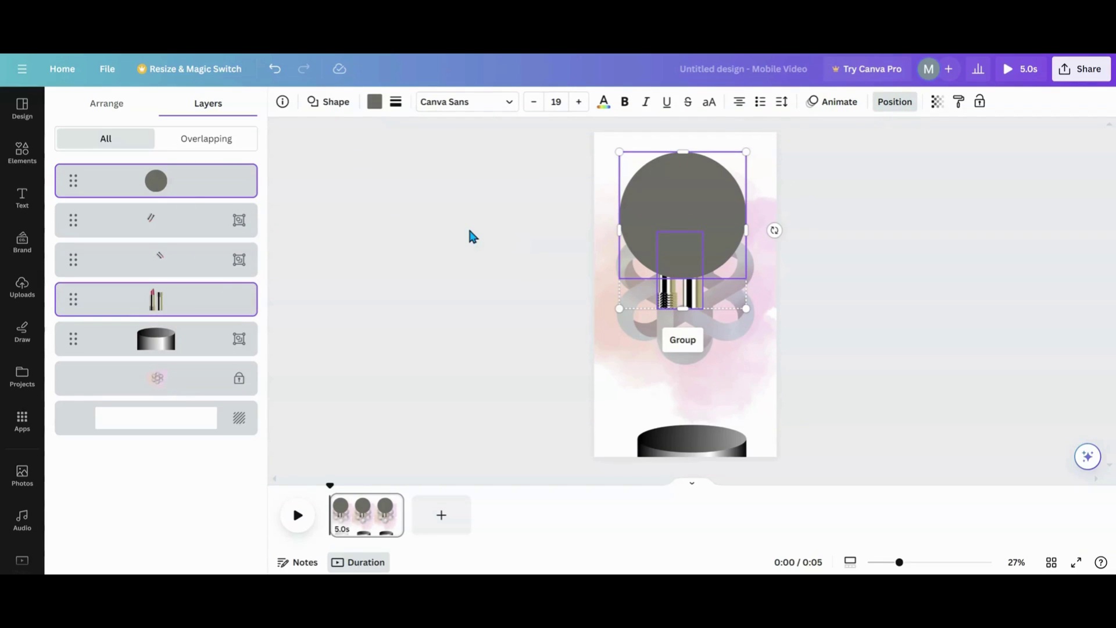
click(683, 340)
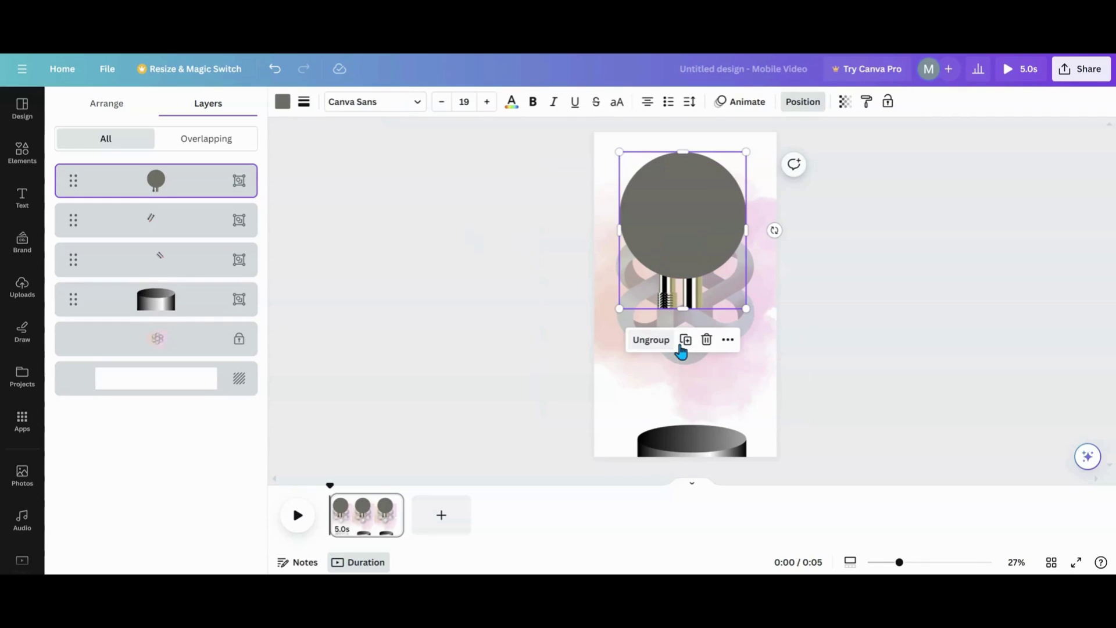
click(687, 217)
click(342, 111)
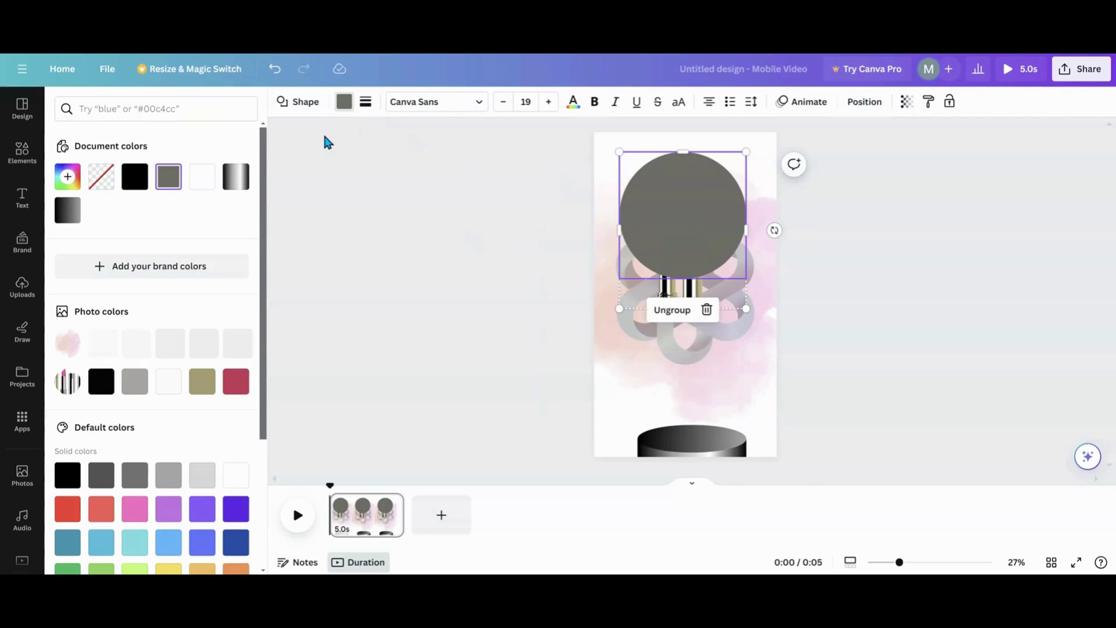
click(103, 182)
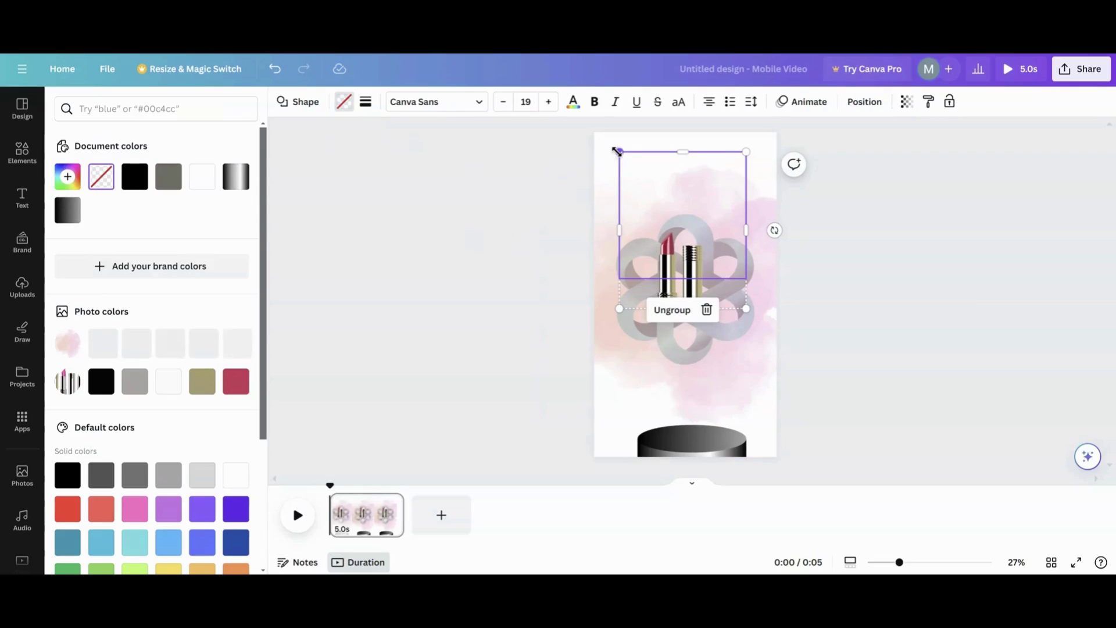
Shrink and rotate the dark red lipstick group, placing it across the middle of the page's top edge with the lipstick off the page.
drag(619, 152, 723, 280)
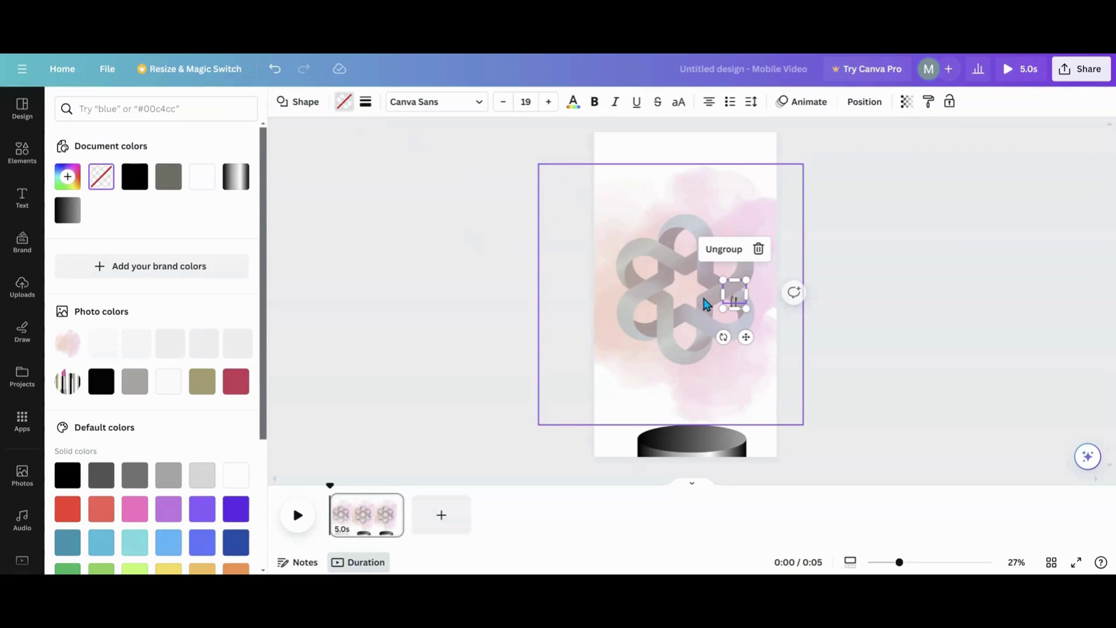
drag(747, 337, 703, 186)
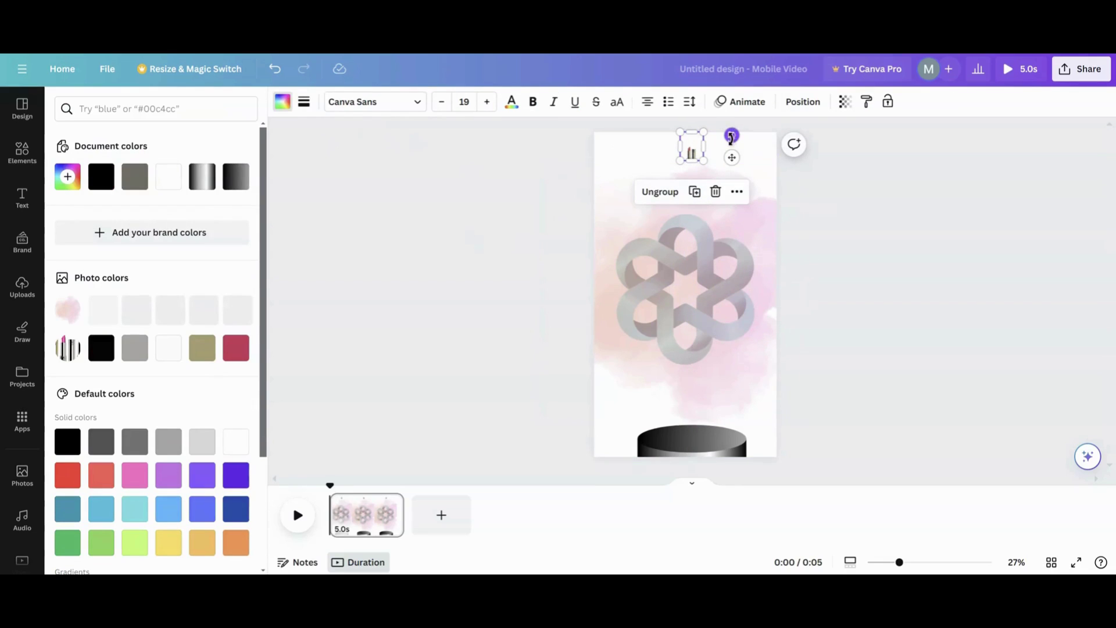
drag(732, 135, 691, 145)
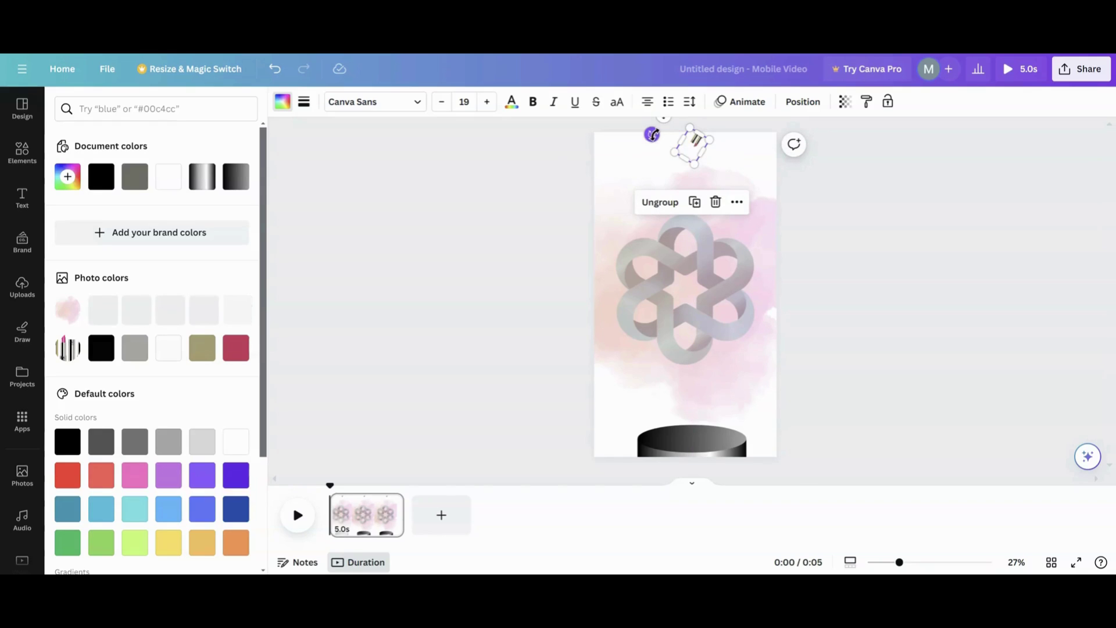
drag(651, 134, 658, 154)
drag(658, 155, 654, 154)
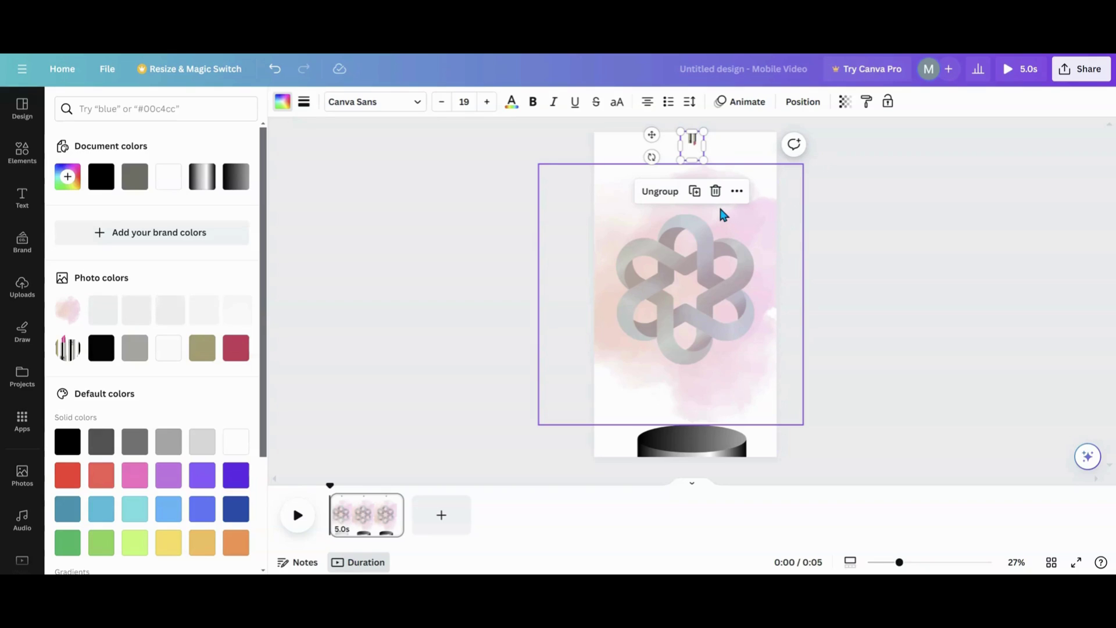
drag(655, 137, 692, 129)
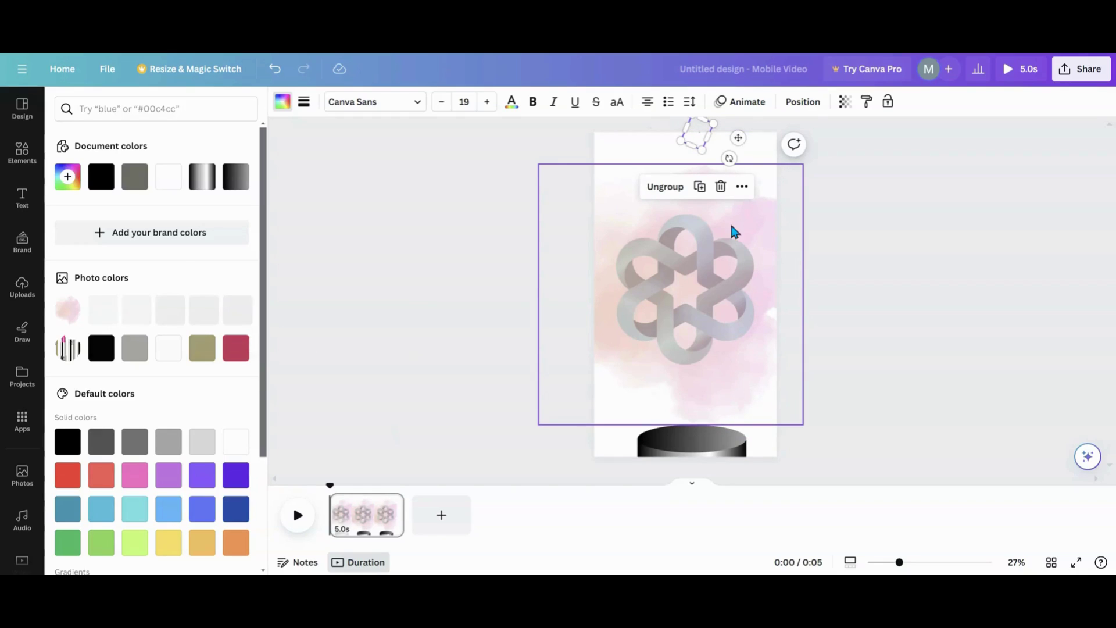
right_click(378, 509)
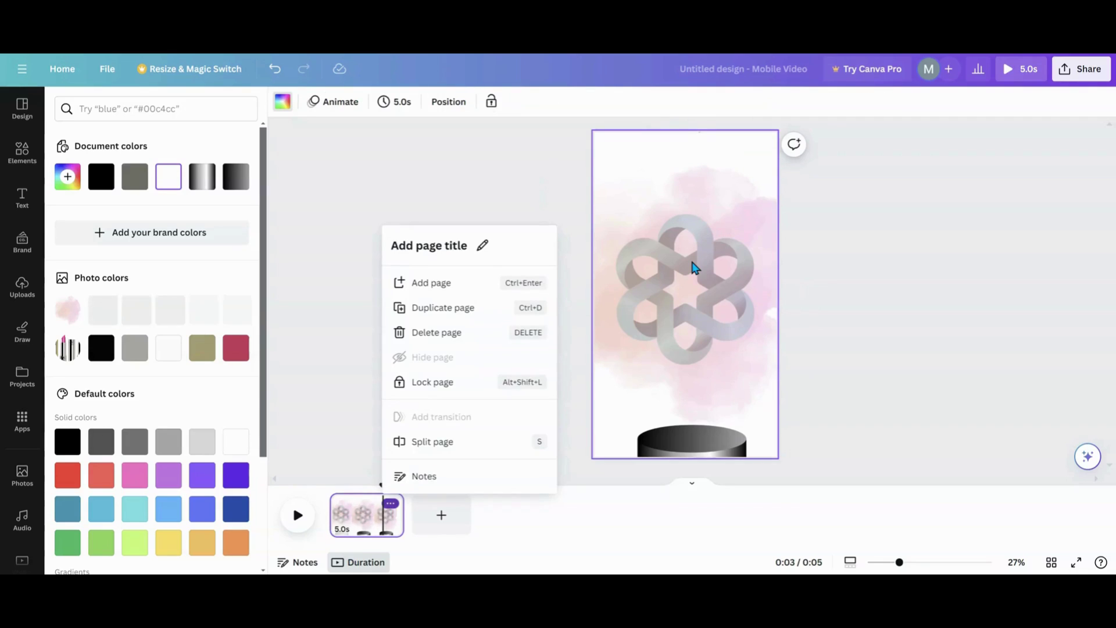
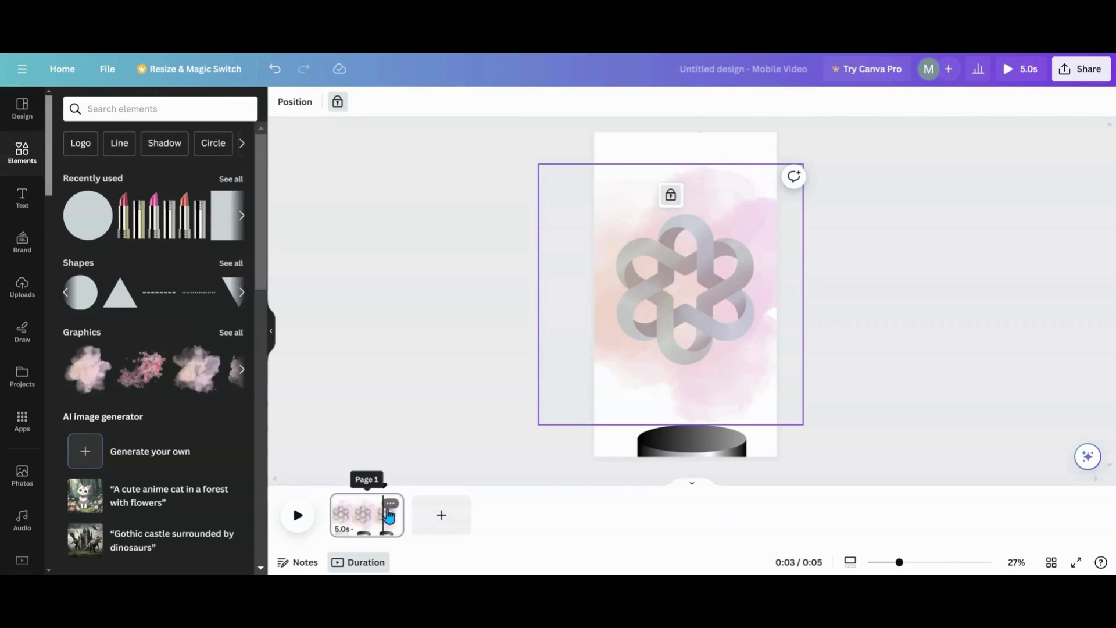
click(390, 504)
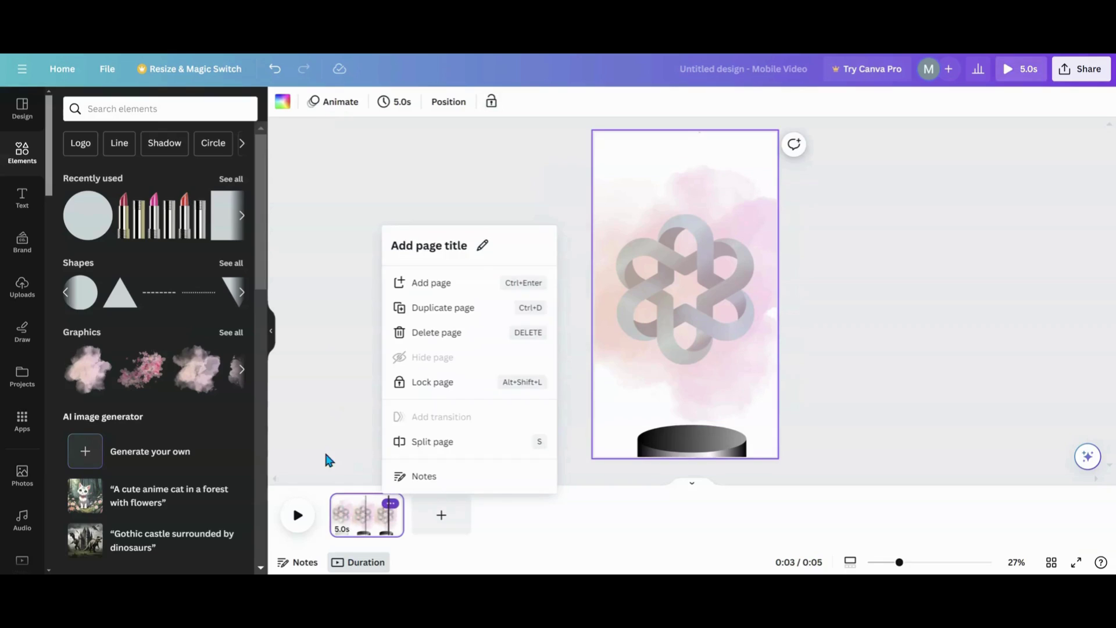
click(451, 319)
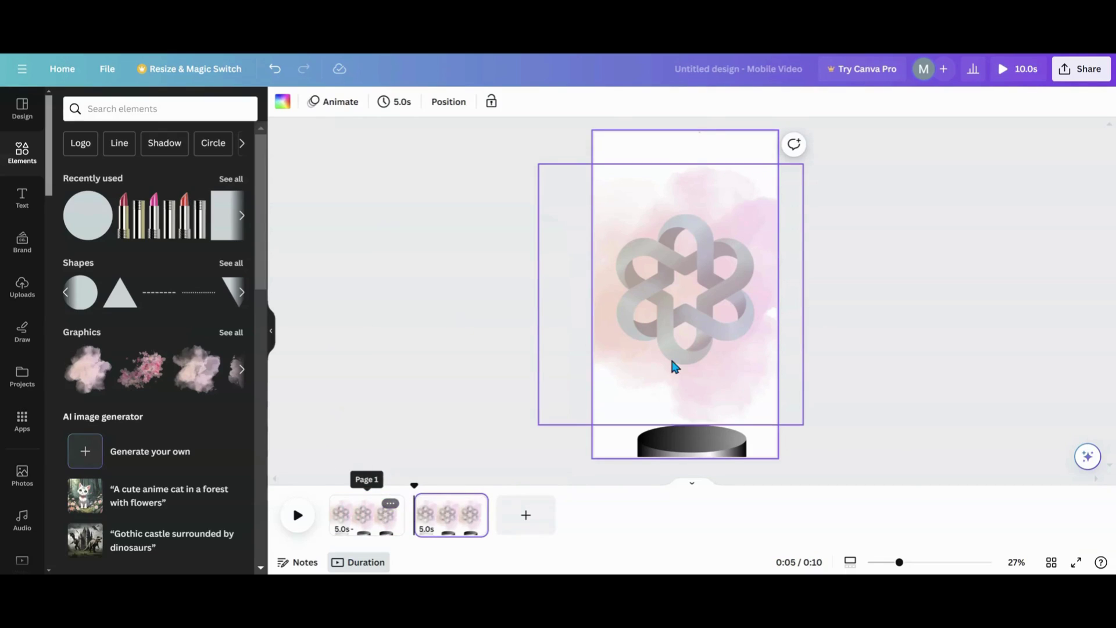
click(685, 319)
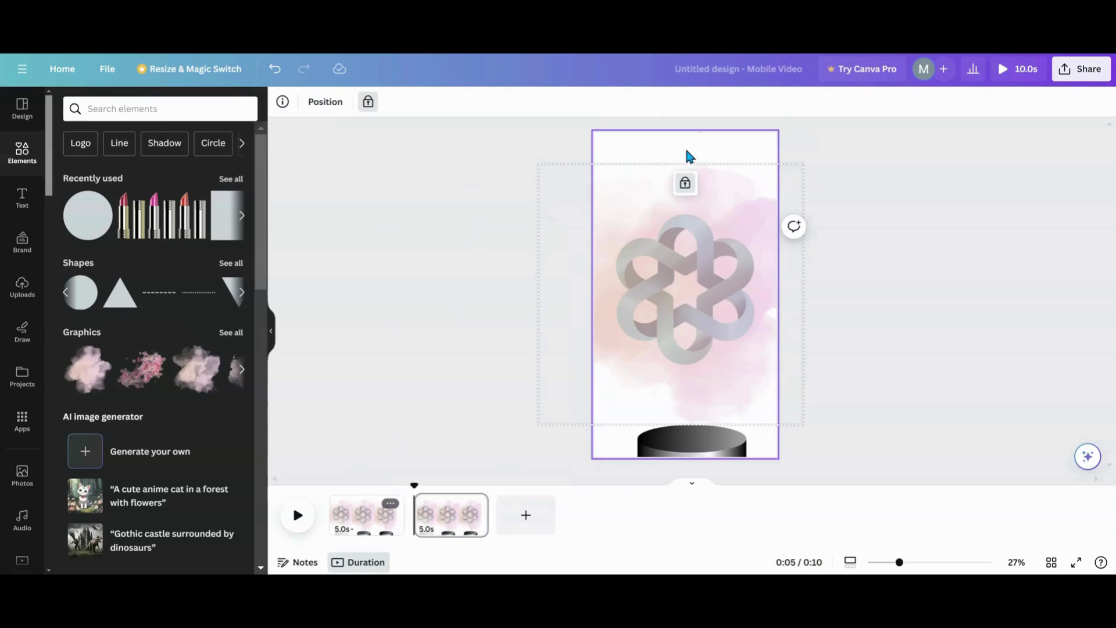
mouse_move(369, 518)
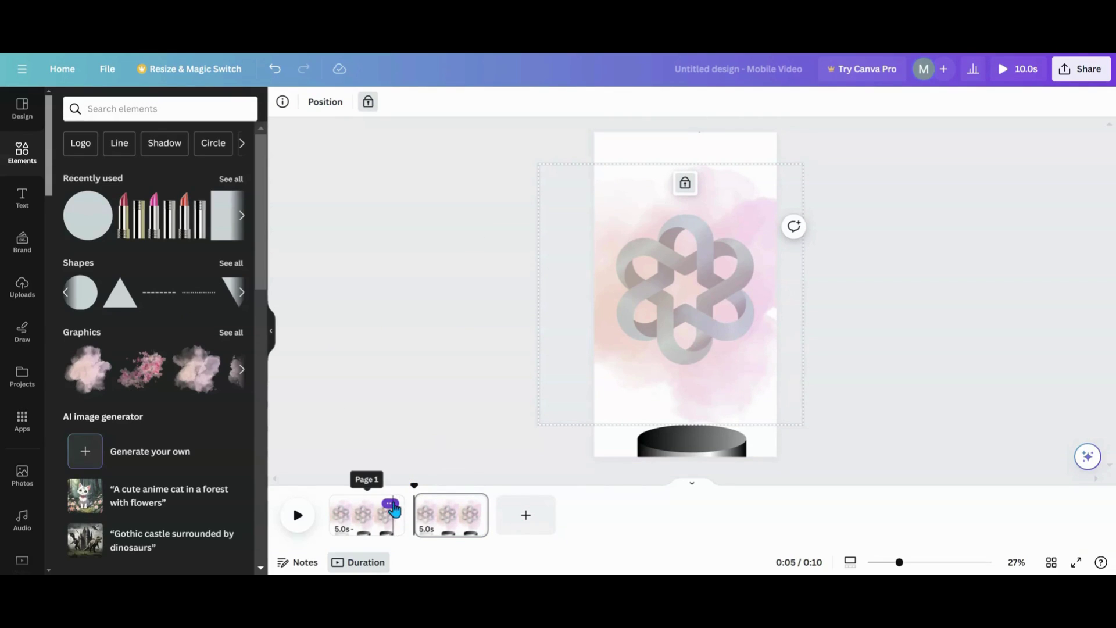
click(389, 504)
click(429, 333)
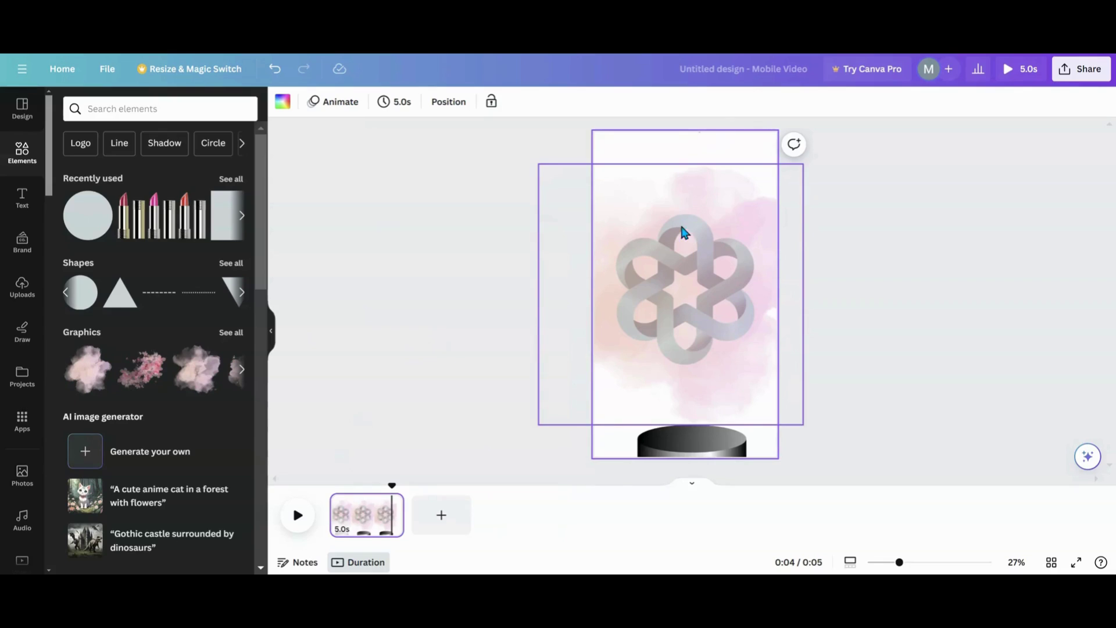
Duplicate the page with the three small lipstick groups at its edges.
mouse_move(387, 508)
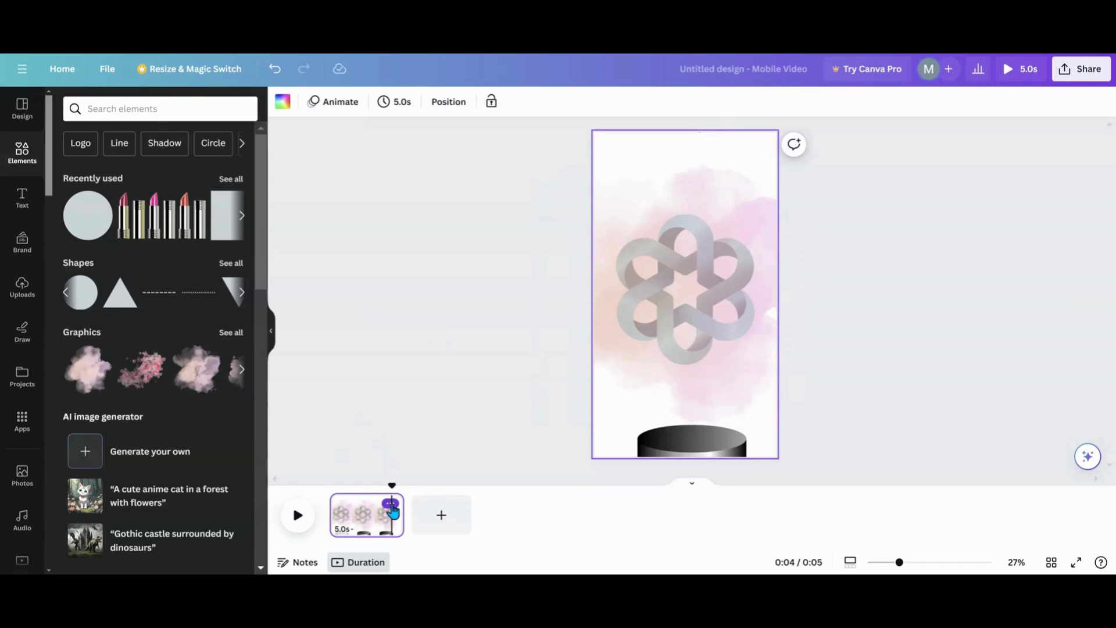
click(390, 504)
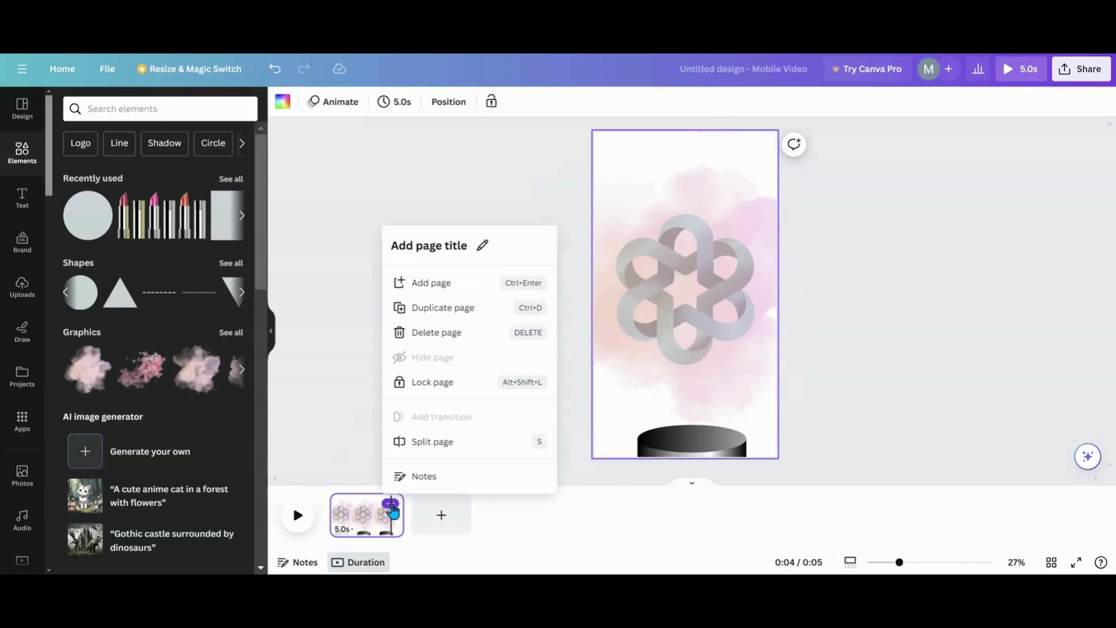
click(430, 312)
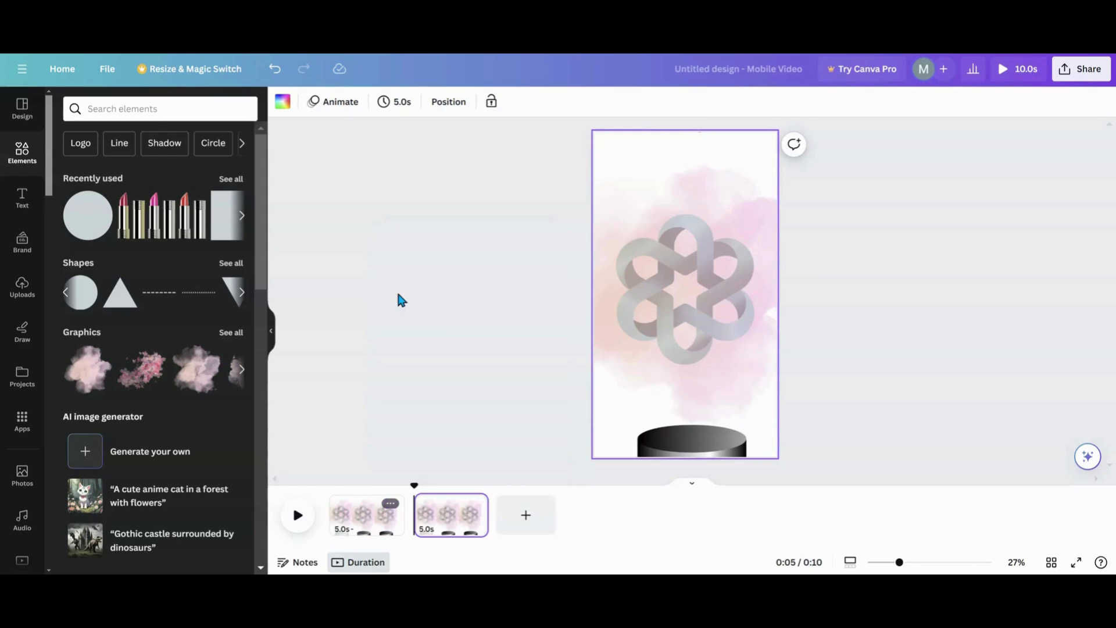
On page 2, bring the pink lipstick group from the page's upper right edge onto the knot, rotate it upright and enlarge it.
click(451, 109)
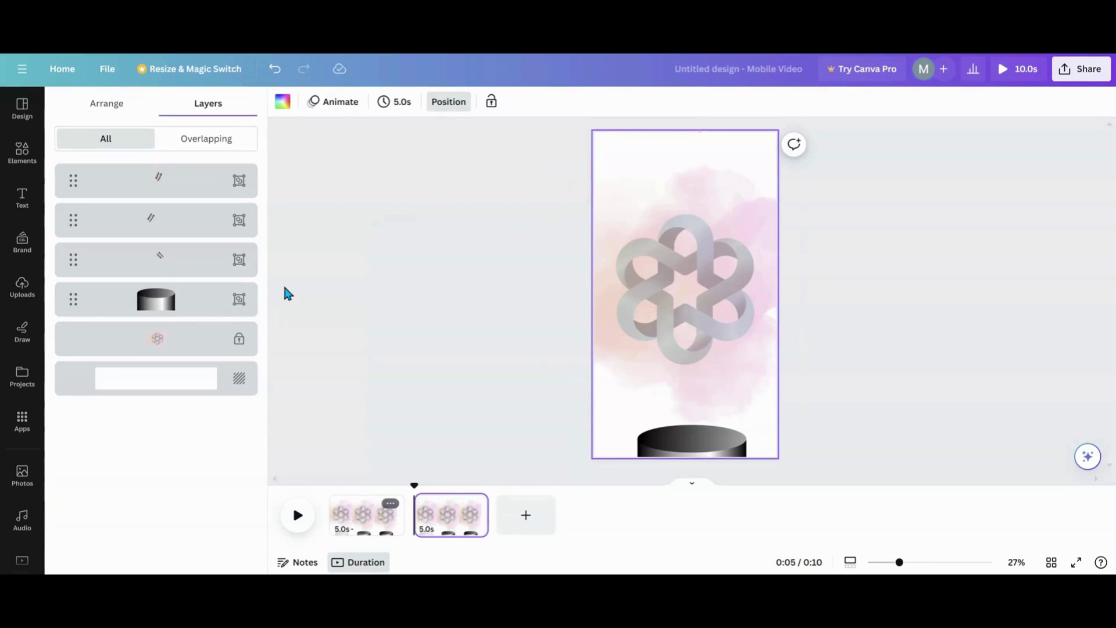
click(194, 264)
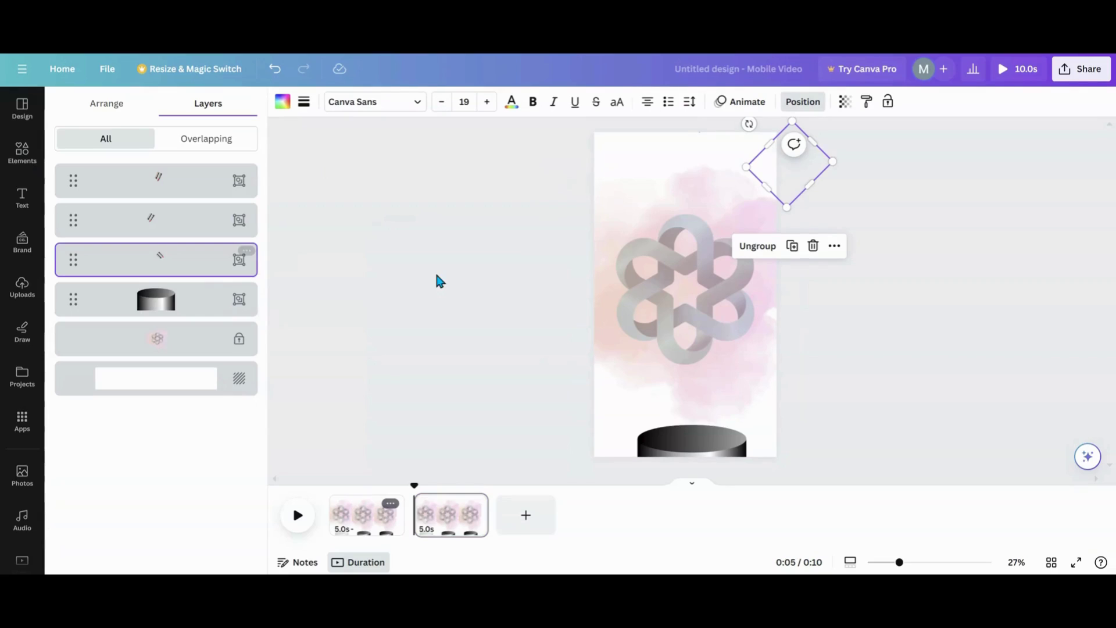
drag(759, 165, 678, 236)
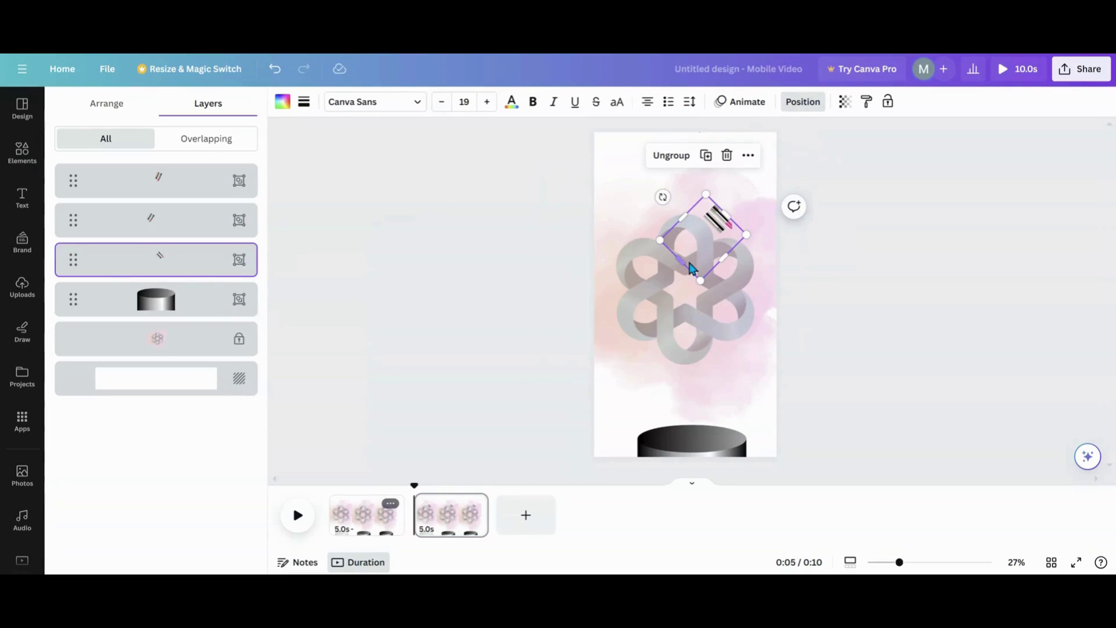
drag(663, 197, 700, 348)
drag(737, 210, 872, 158)
drag(797, 207, 797, 391)
drag(850, 299, 971, 139)
drag(903, 278, 875, 321)
drag(974, 218, 962, 229)
drag(893, 331, 842, 226)
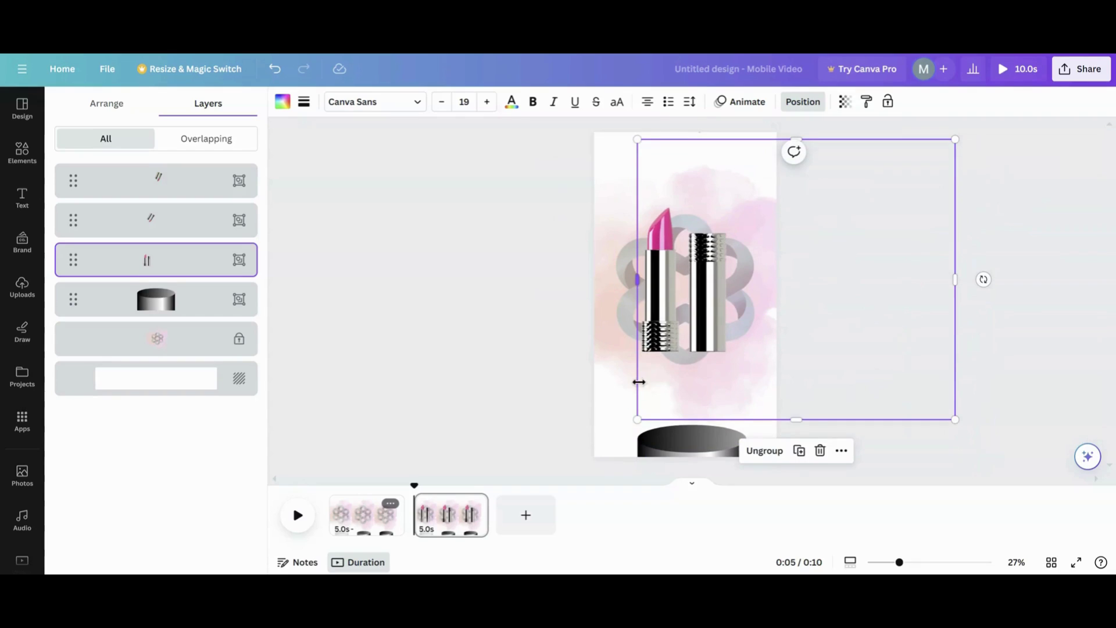
Raise the pedestal on page 2 so more of its body shows, moving the pink lipstick clear of it.
click(691, 453)
drag(692, 452, 688, 434)
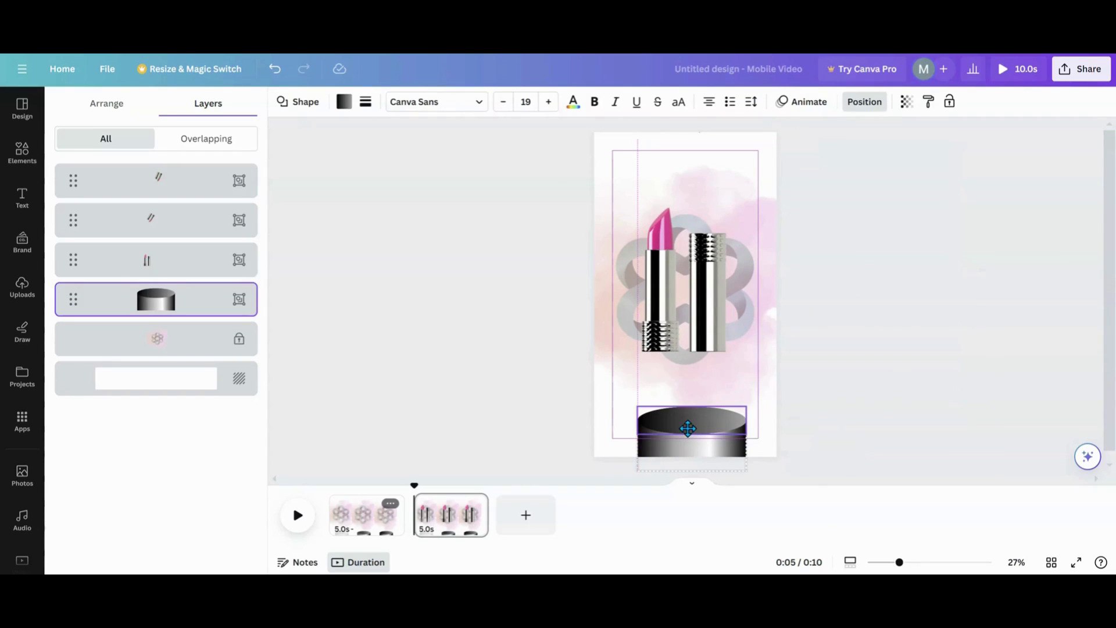
click(699, 302)
drag(700, 302, 700, 341)
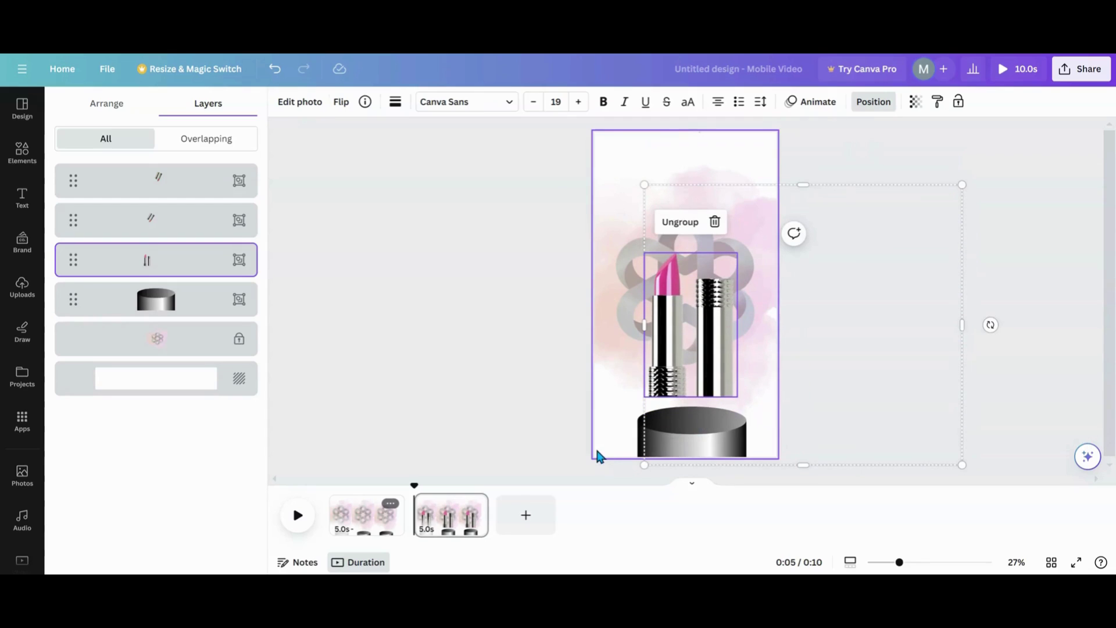
drag(703, 355, 702, 272)
click(688, 457)
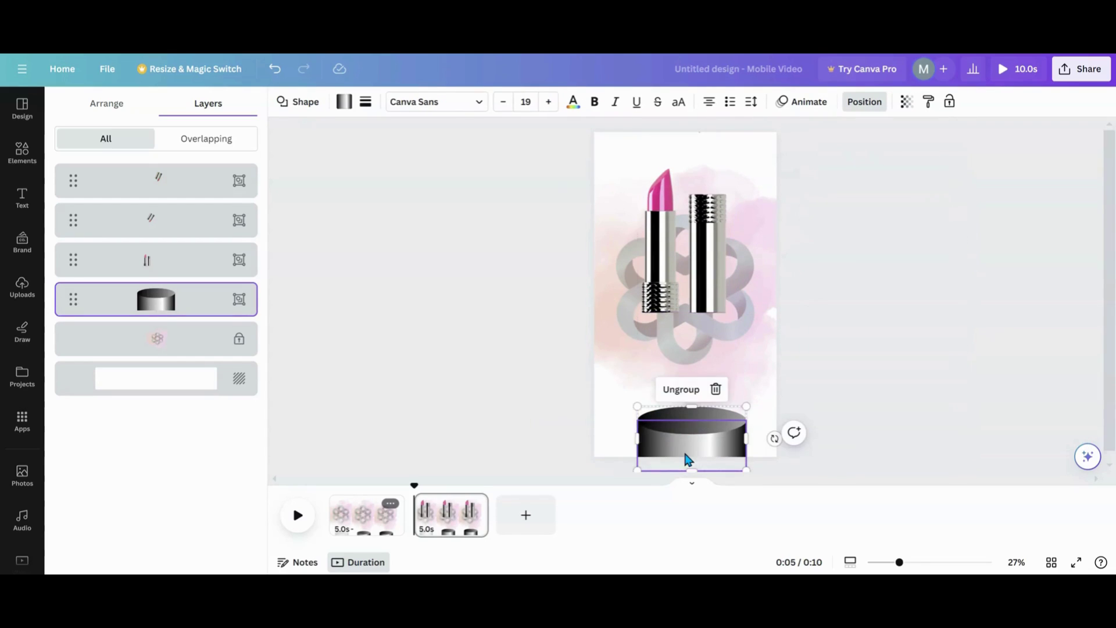
drag(685, 457, 685, 442)
Stand the pink lipstick group on top of the pedestal and deselect it.
click(697, 256)
click(698, 256)
drag(697, 256, 709, 343)
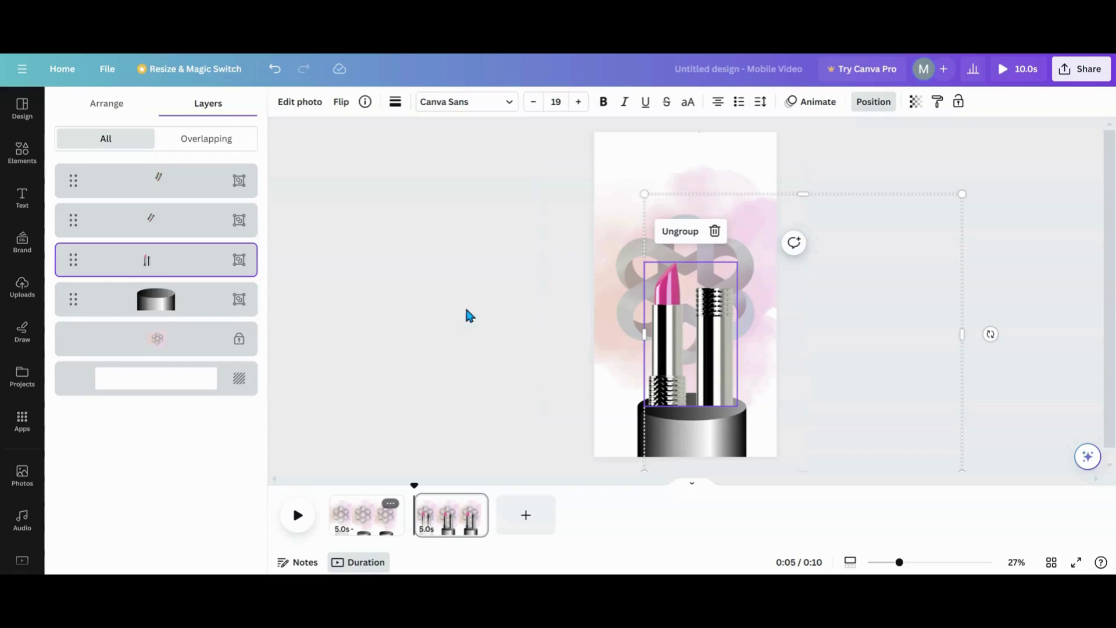
click(462, 307)
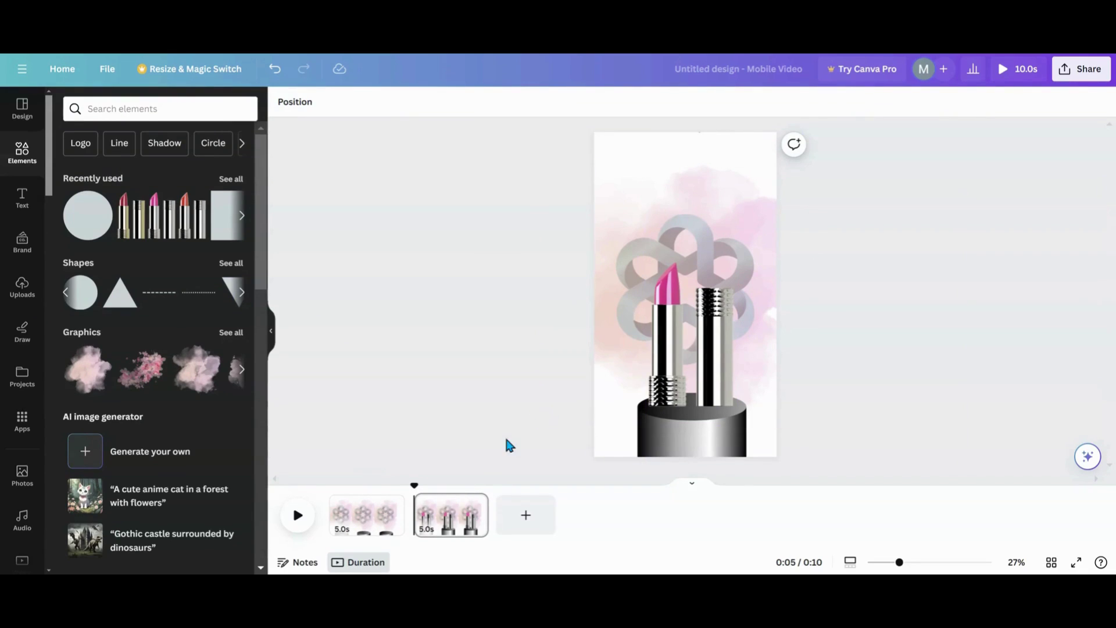
On a duplicate of page 2, shrink the pink lipstick group to a tiny size at the knot's centre and set its transparency to 0.
click(473, 503)
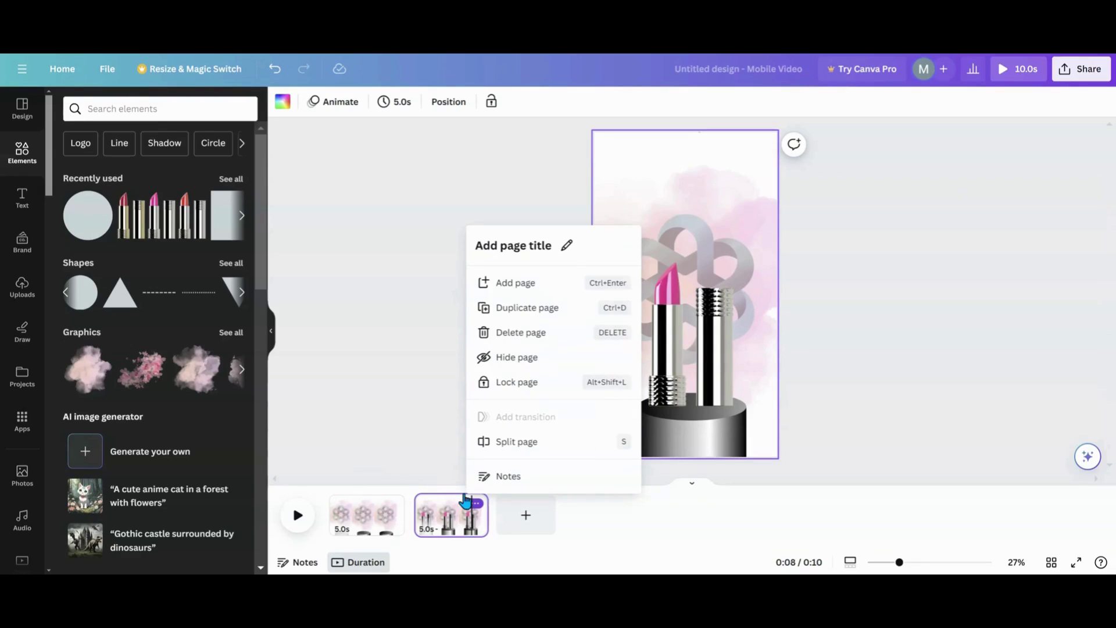
click(496, 312)
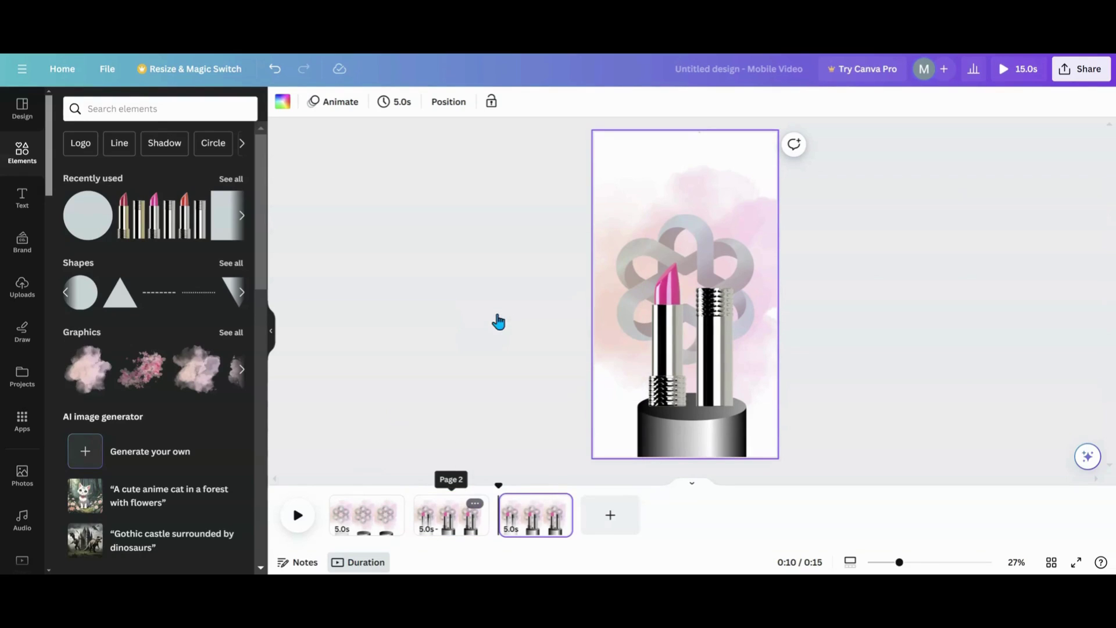
click(691, 366)
drag(957, 201, 852, 291)
drag(790, 391, 787, 247)
drag(850, 156, 702, 336)
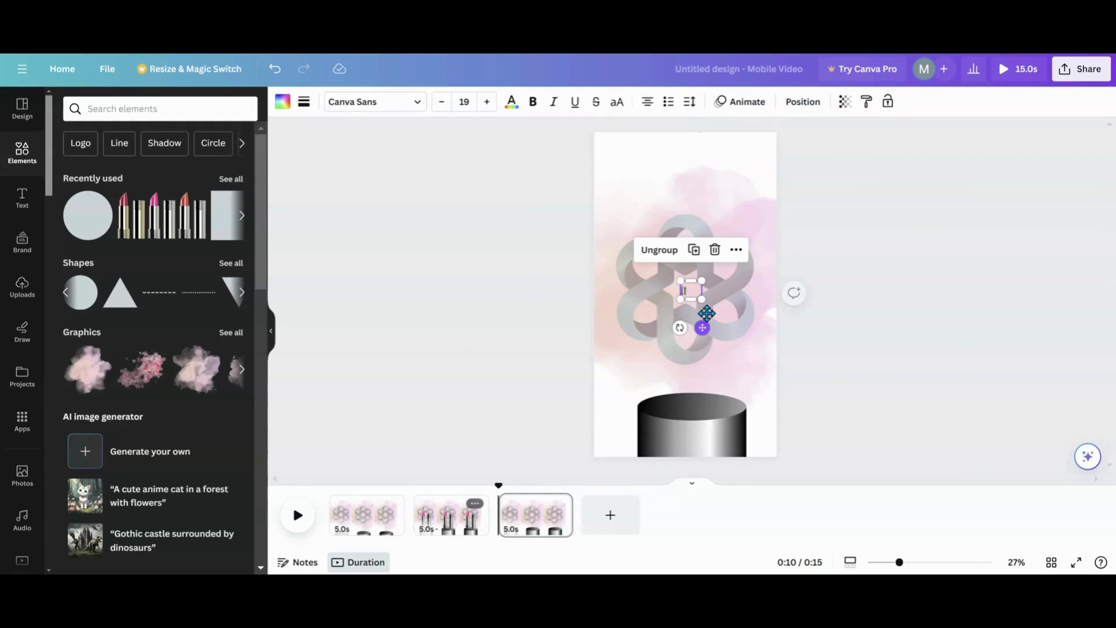
click(846, 104)
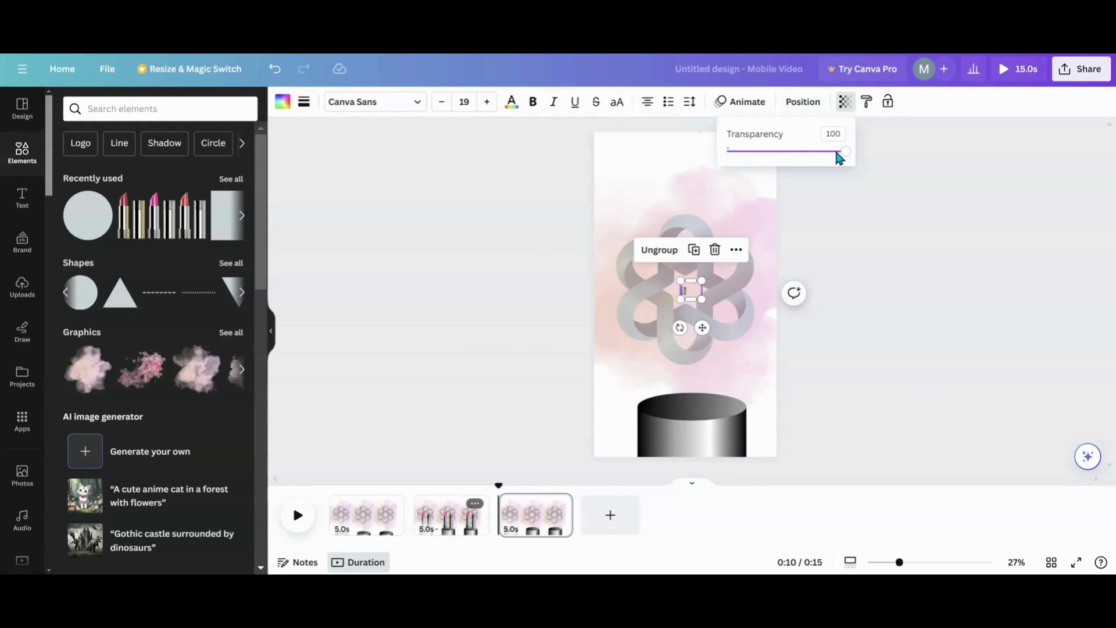
drag(838, 155, 726, 151)
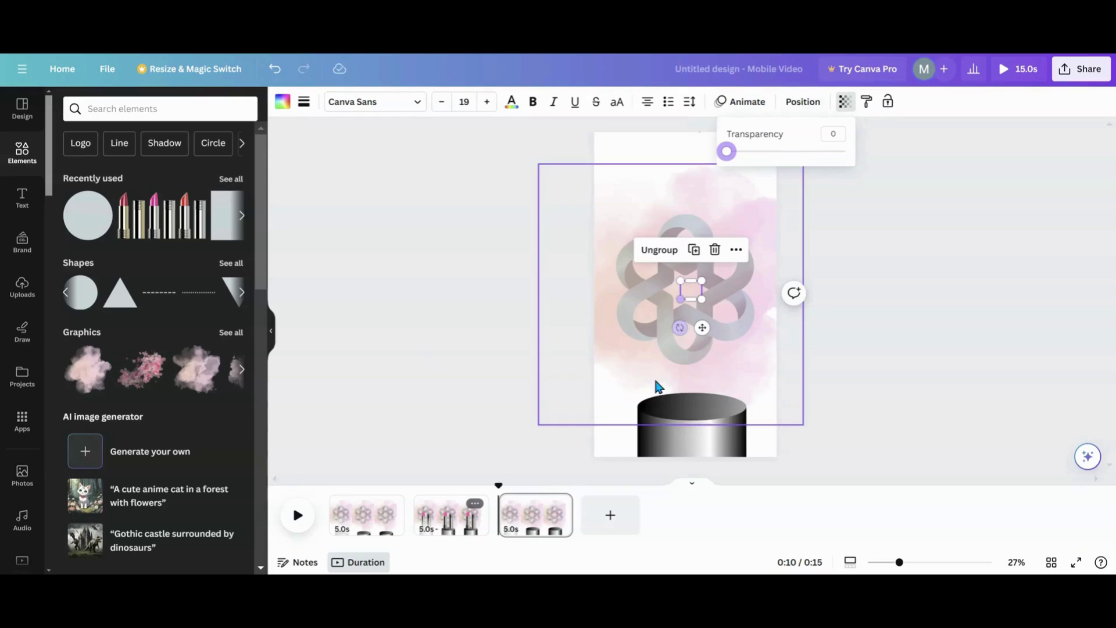
Duplicate page 3 to create a fourth page.
click(558, 508)
click(560, 505)
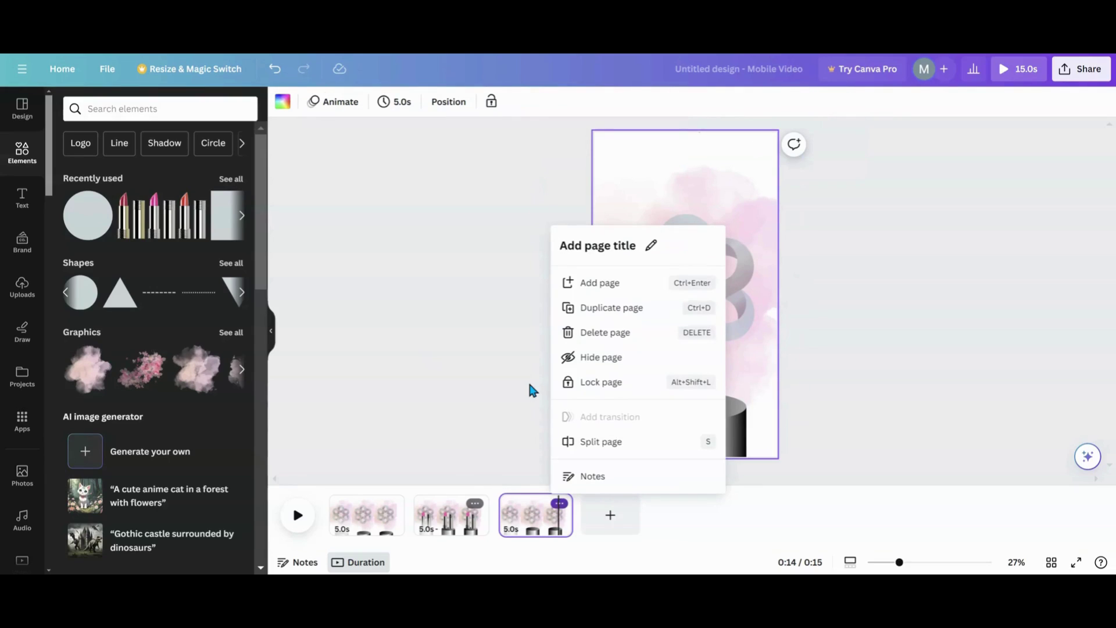
click(598, 310)
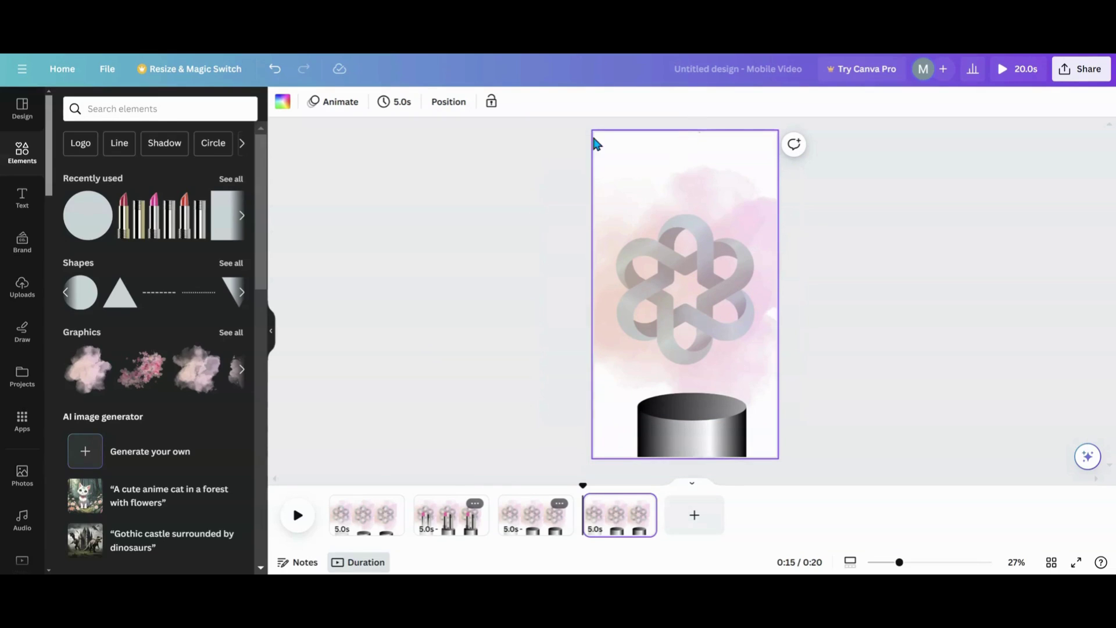
On page 4, bring the dark red lipstick group down from the page's top edge, rotate it upright and enlarge it on the pedestal.
click(449, 102)
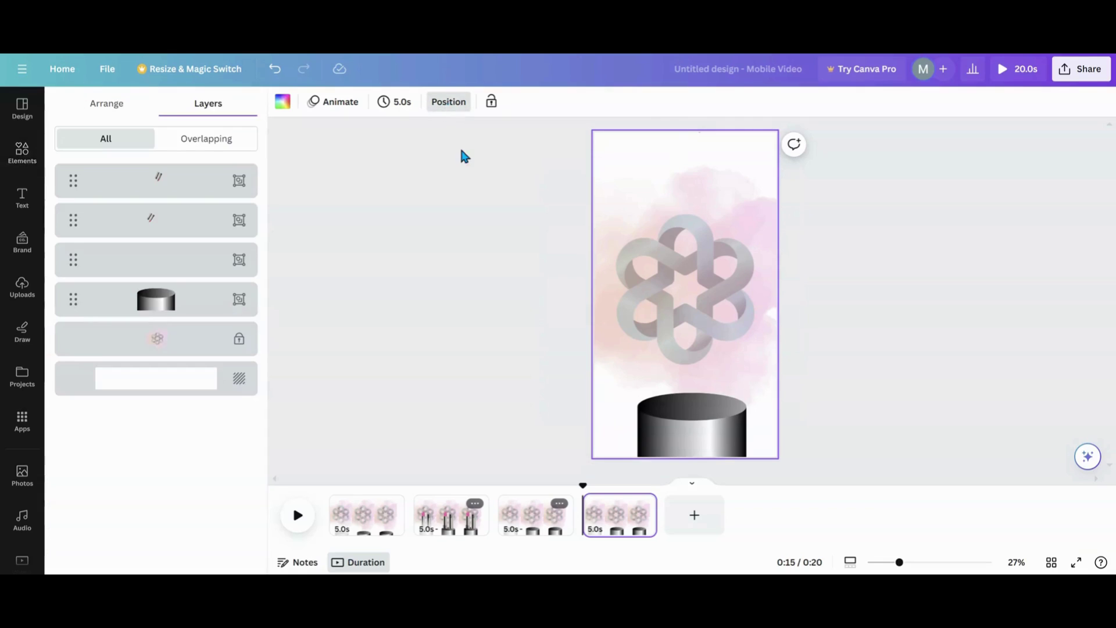
click(187, 191)
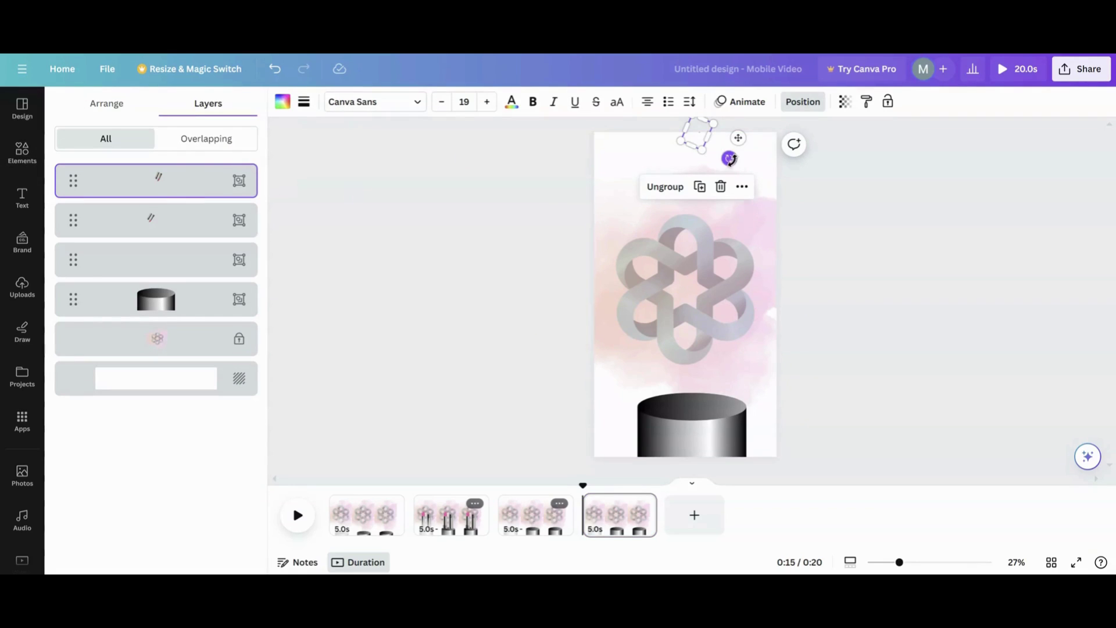
drag(734, 141, 718, 213)
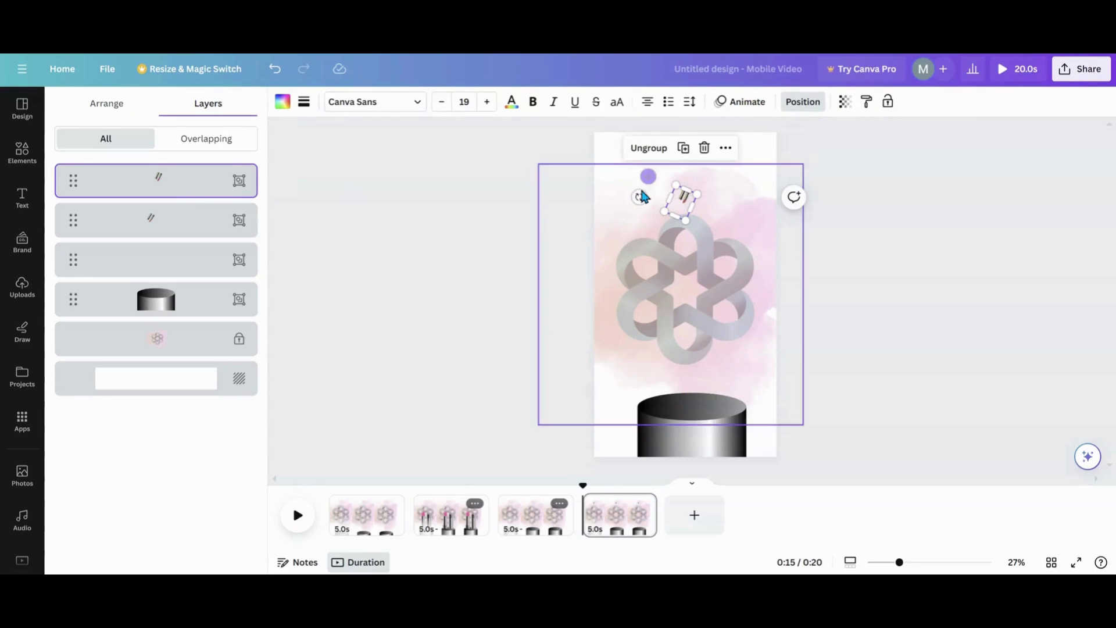
drag(639, 198, 804, 182)
drag(719, 192, 702, 384)
drag(731, 309, 849, 164)
drag(782, 348, 724, 344)
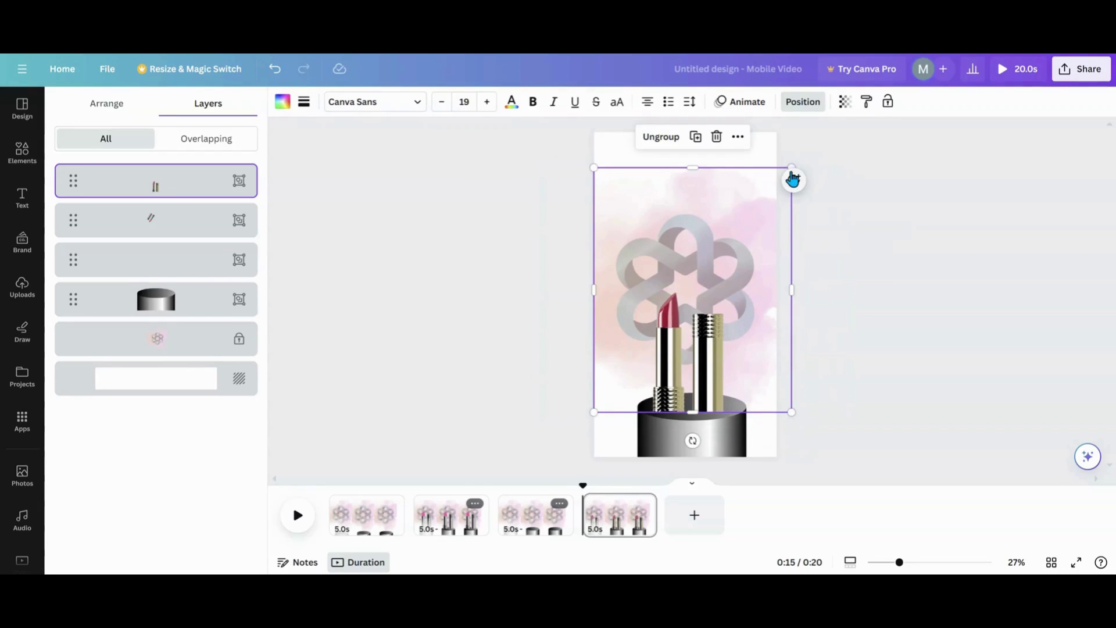
Fine-tune the dark red lipstick group's size and position so it stands centred on the pedestal, as large as the pink one.
drag(593, 168, 510, 111)
drag(654, 332, 684, 332)
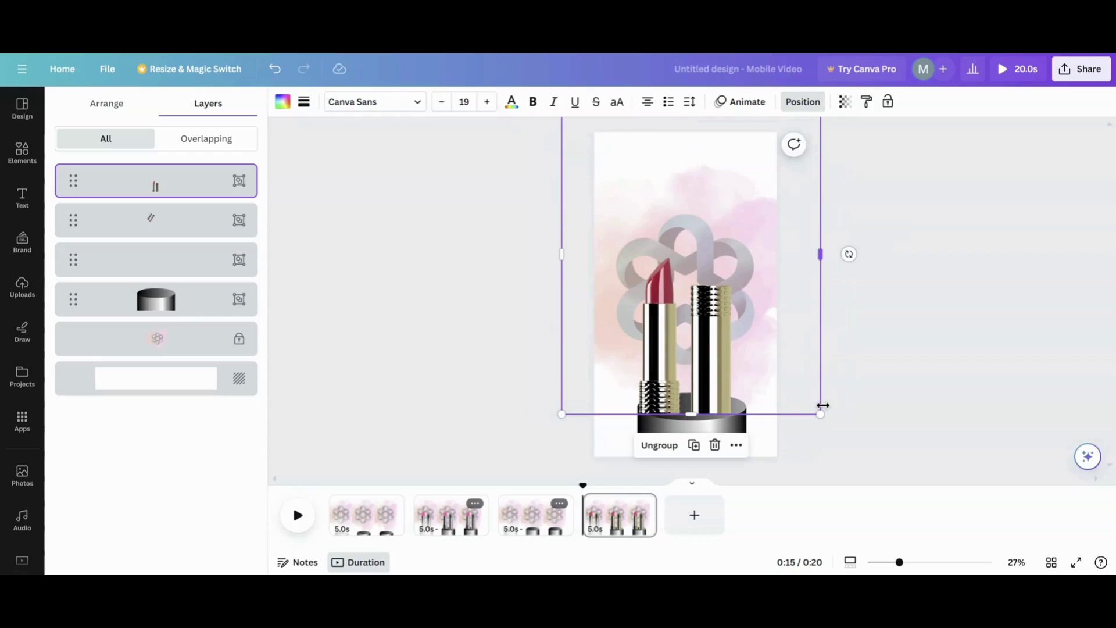
drag(818, 412, 801, 389)
drag(692, 360, 706, 382)
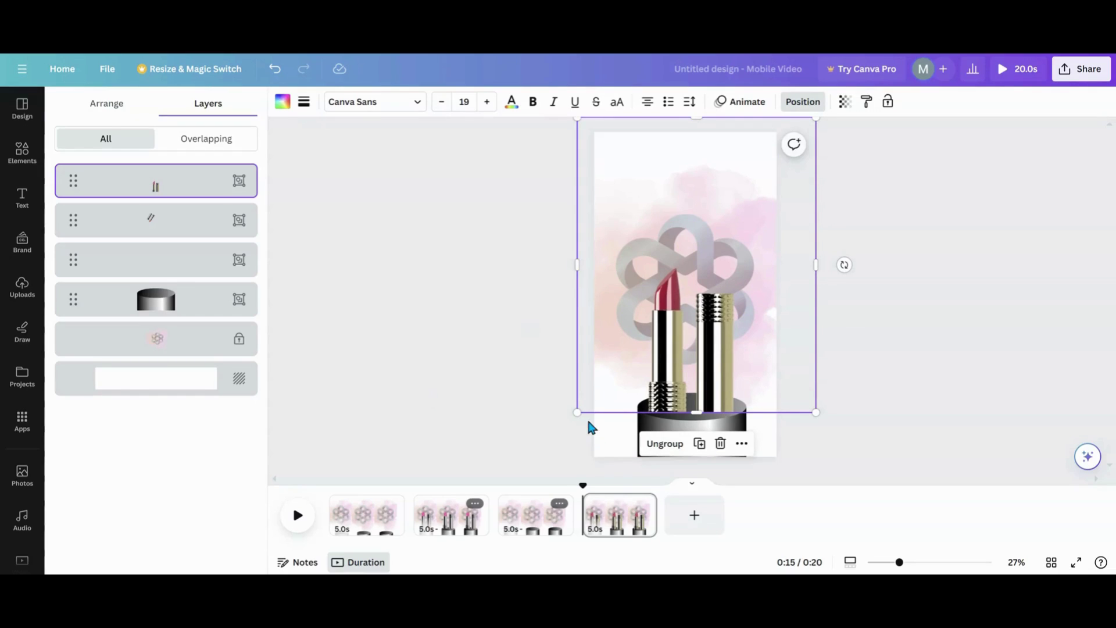
On a duplicate of page 4, shrink the dark red lipstick group to a tiny size at the knot's centre and set its transparency to 0.
click(642, 503)
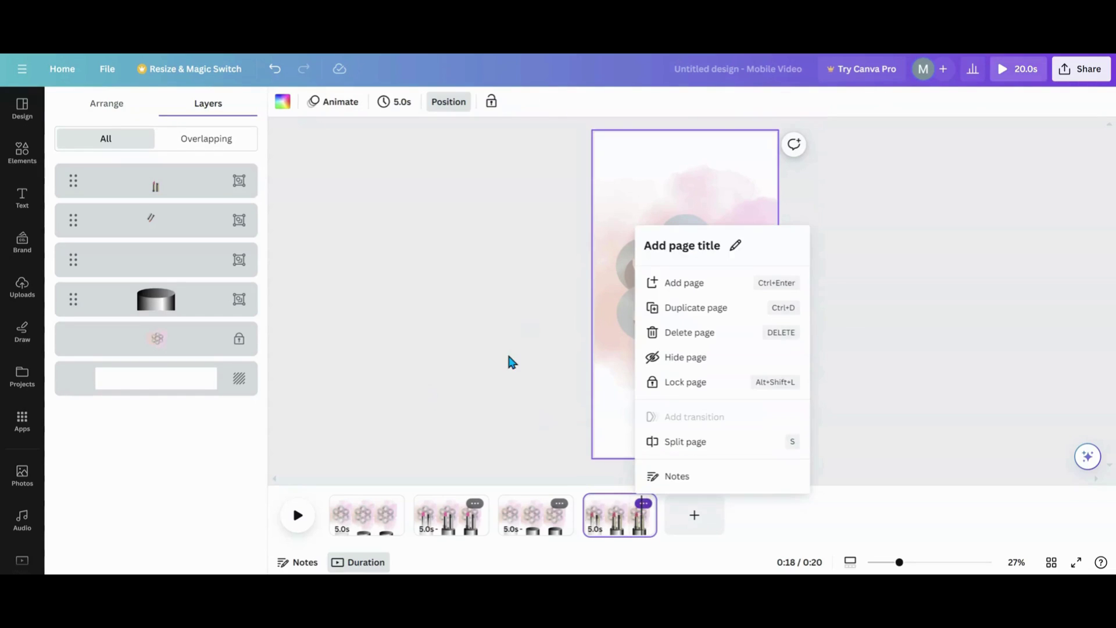
click(677, 320)
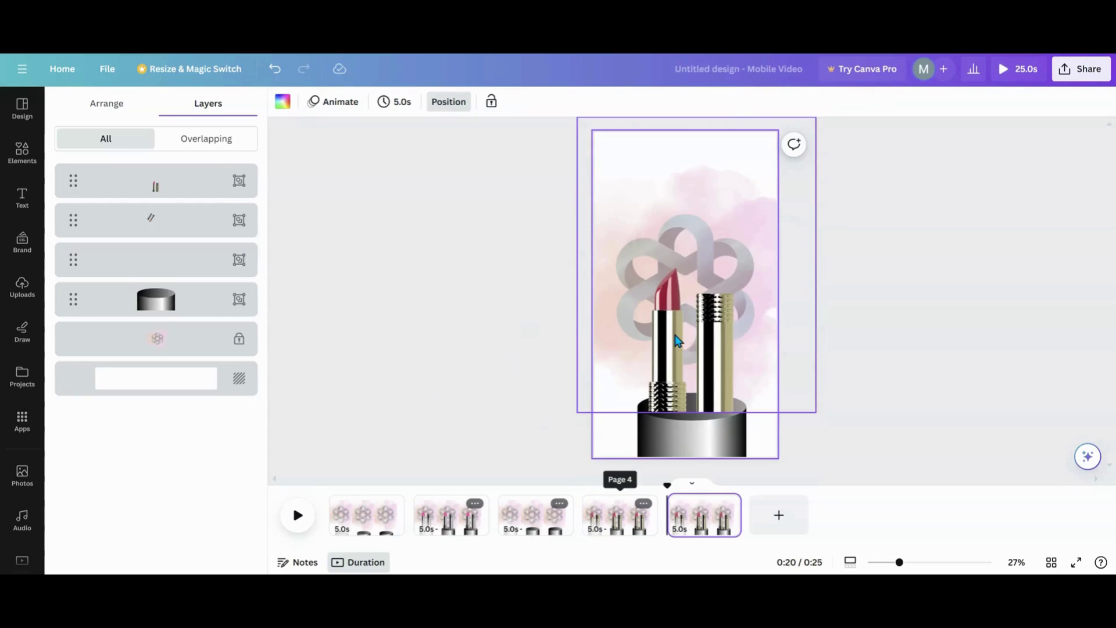
click(676, 344)
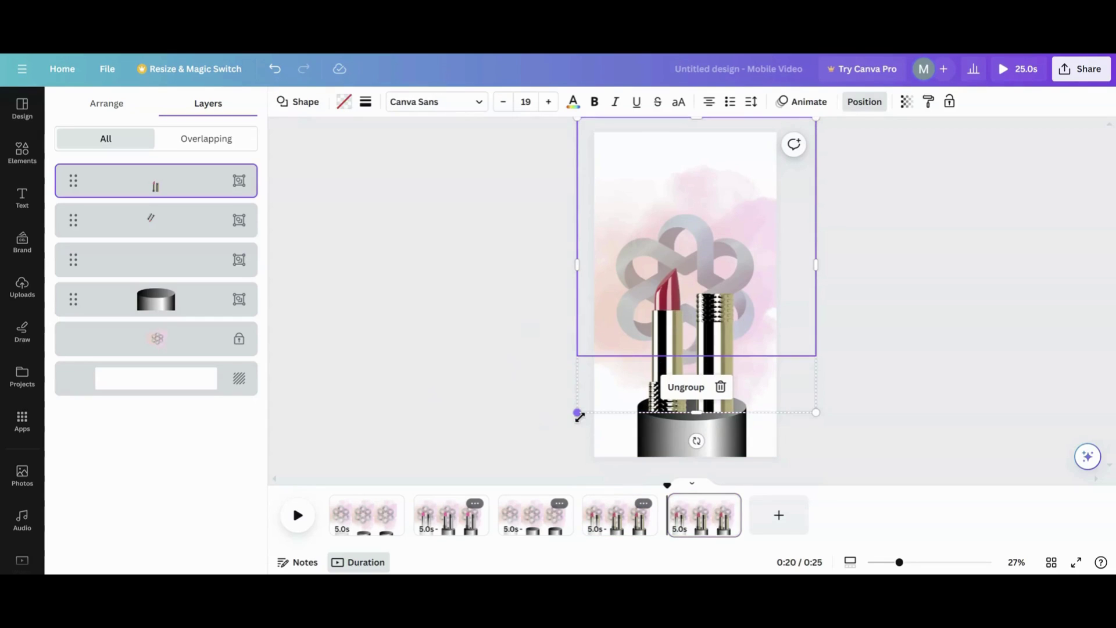
drag(577, 414, 692, 242)
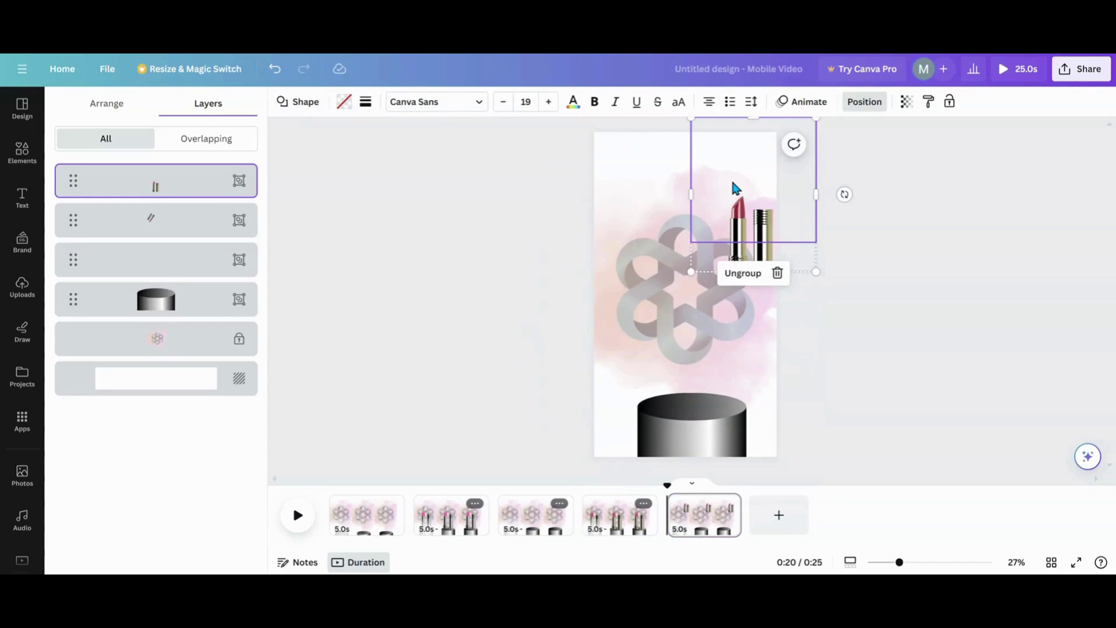
drag(735, 186, 677, 278)
drag(759, 208, 691, 344)
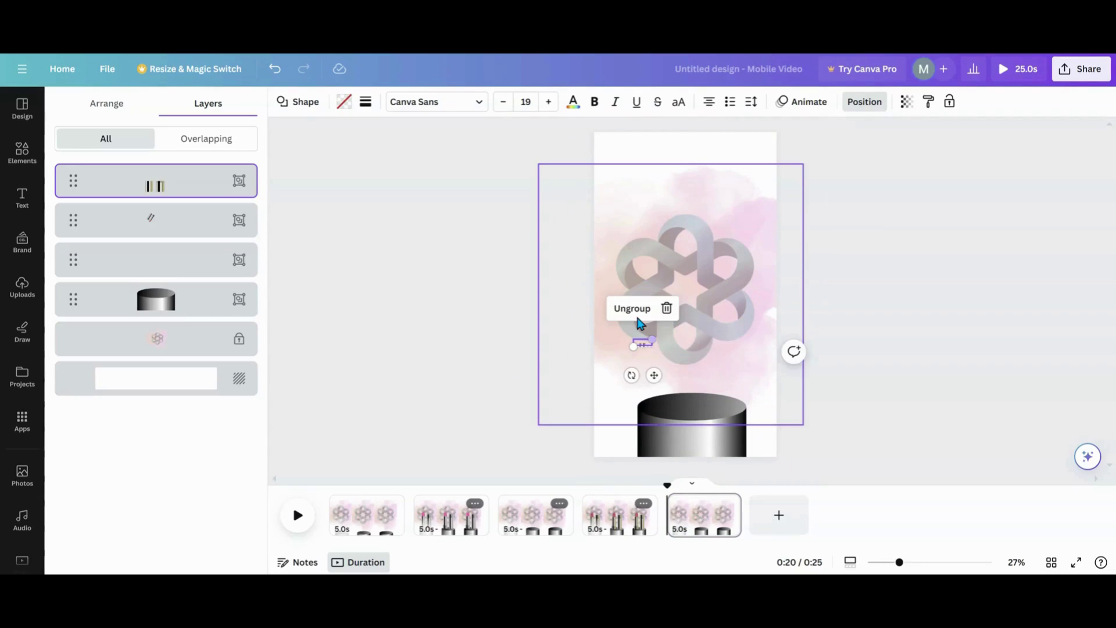
click(275, 70)
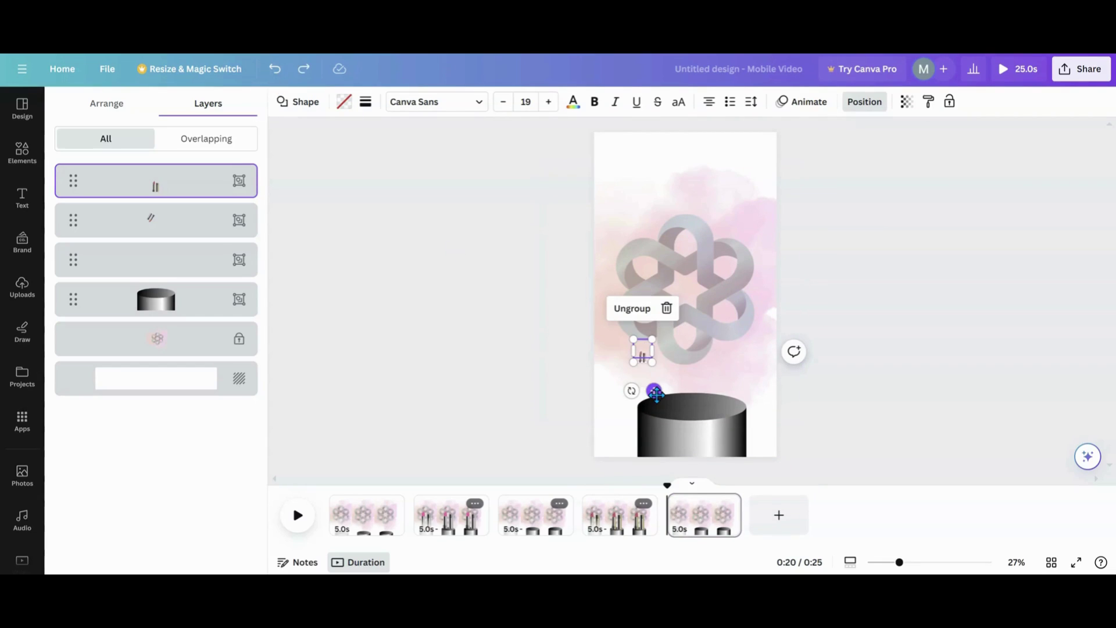
drag(656, 394, 704, 332)
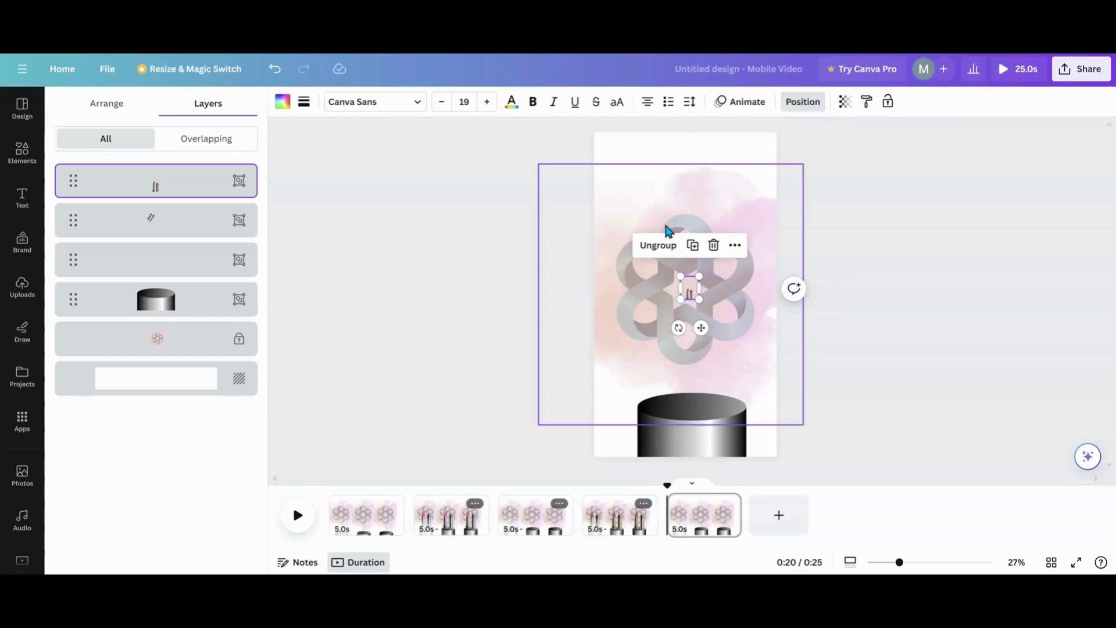
click(844, 102)
drag(842, 152, 658, 154)
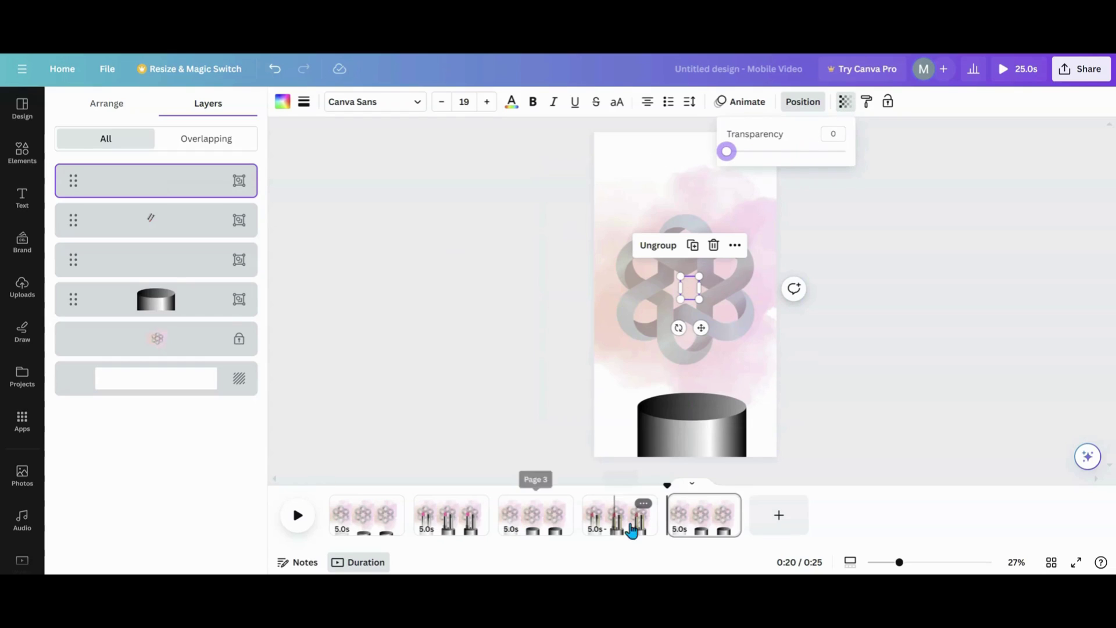
On a duplicate of page 5, bring the orange-red lipstick group in from the page's left edge, rotate it upright and enlarge it on the pedestal.
click(727, 503)
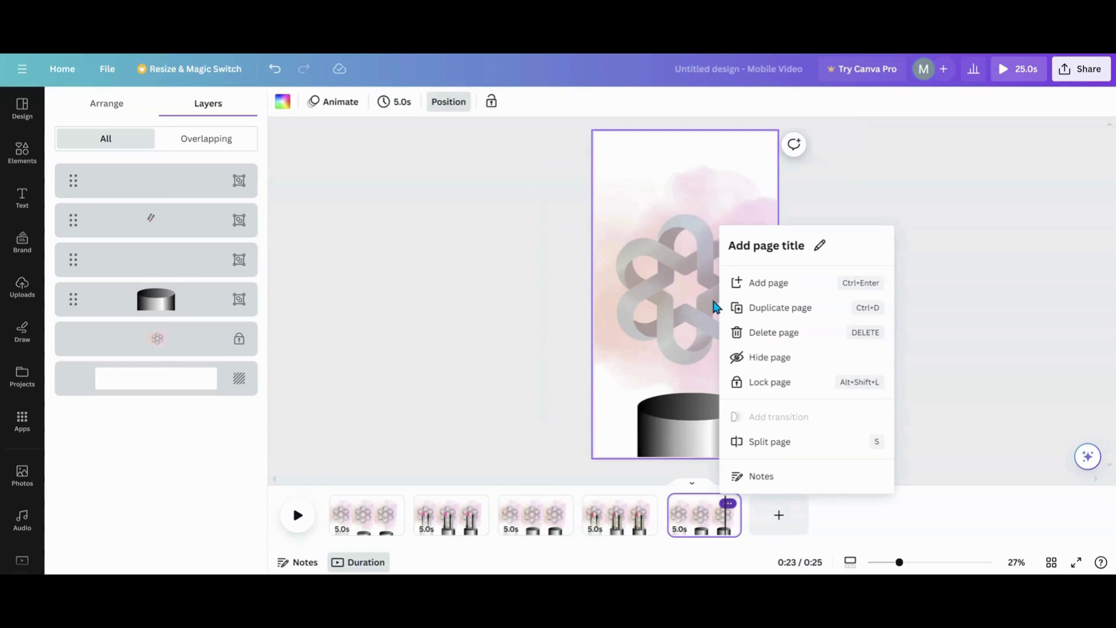
click(756, 307)
click(198, 231)
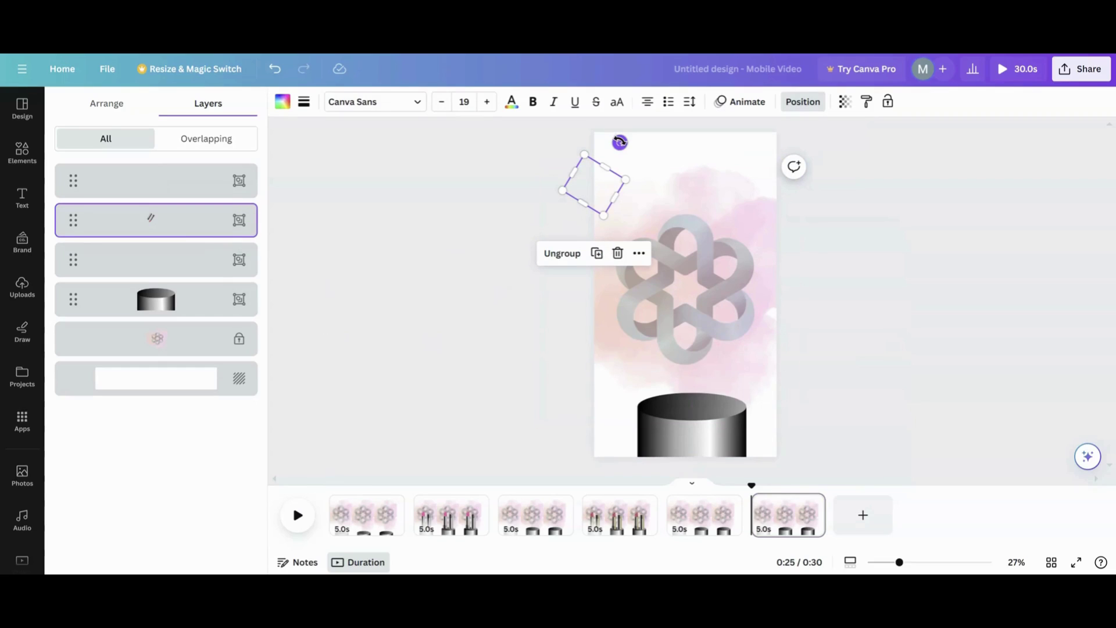
drag(600, 195, 650, 197)
drag(668, 152, 693, 372)
drag(645, 334, 434, 165)
drag(669, 295, 697, 365)
drag(466, 247, 452, 228)
drag(676, 366, 678, 362)
drag(454, 230, 446, 216)
drag(715, 372, 715, 377)
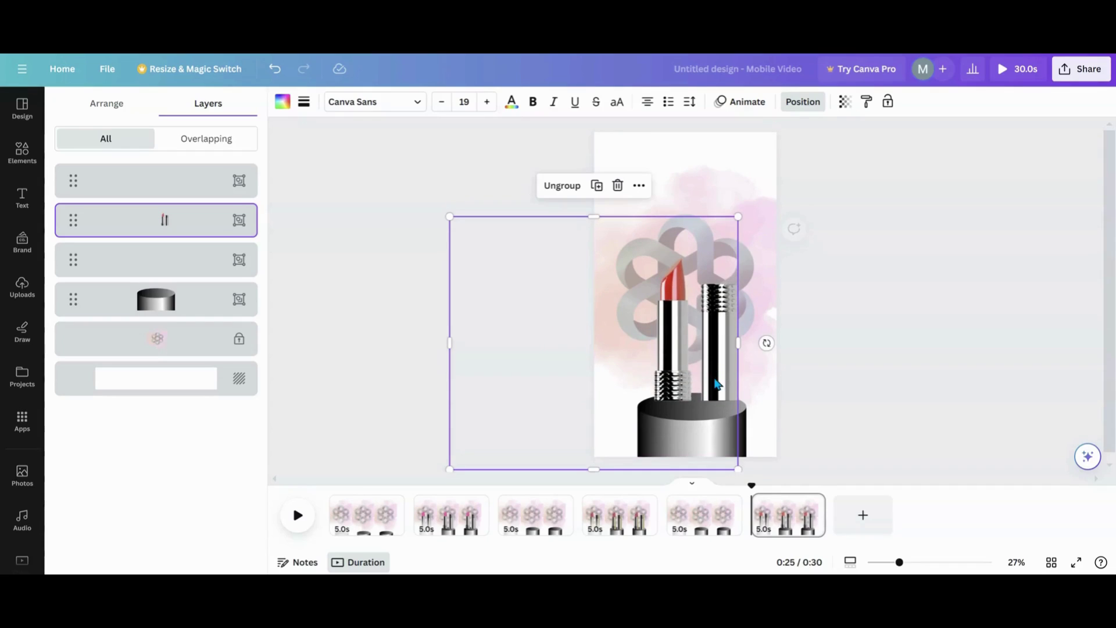
On a duplicate of page 6, shrink the orange-red lipstick group to a tiny size at the knot's centre and set its transparency to 0.
click(812, 503)
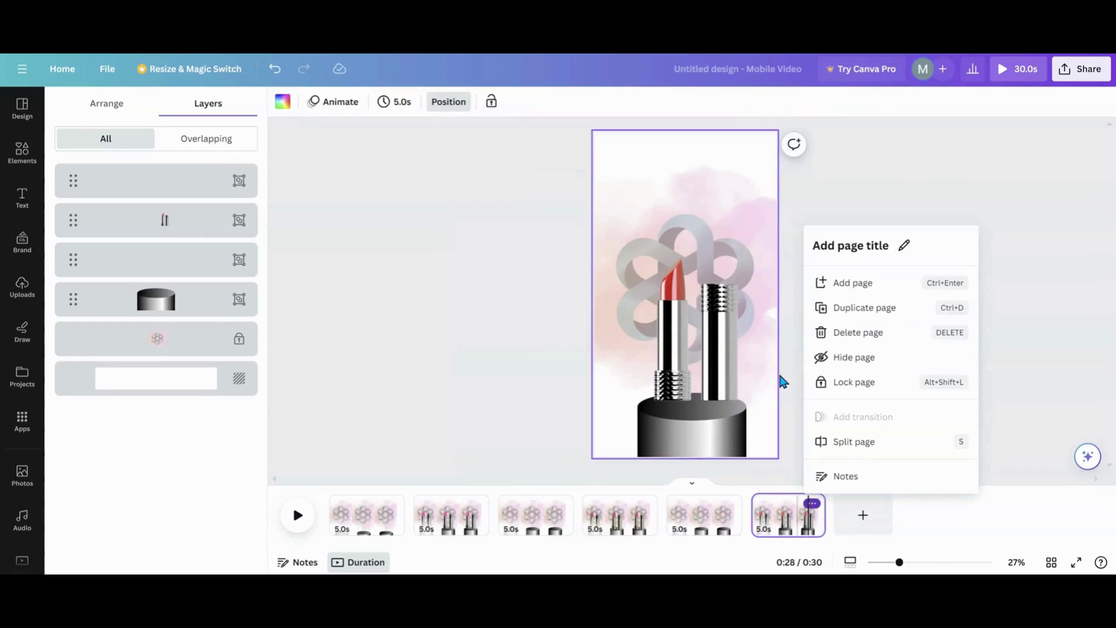
click(860, 308)
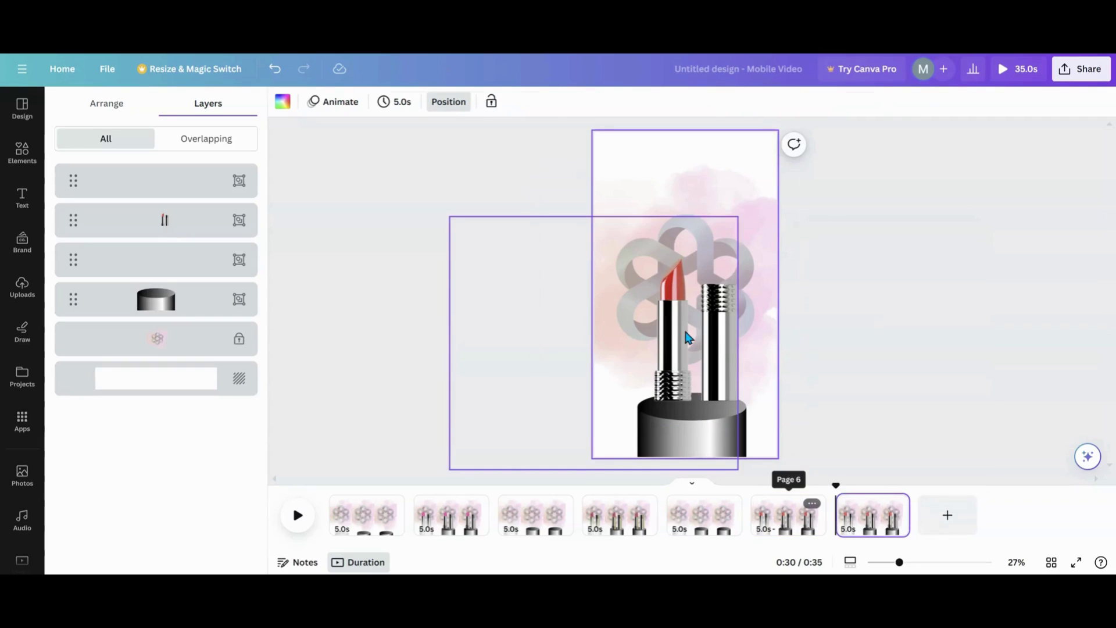
click(618, 322)
drag(452, 468, 620, 147)
drag(730, 230, 670, 300)
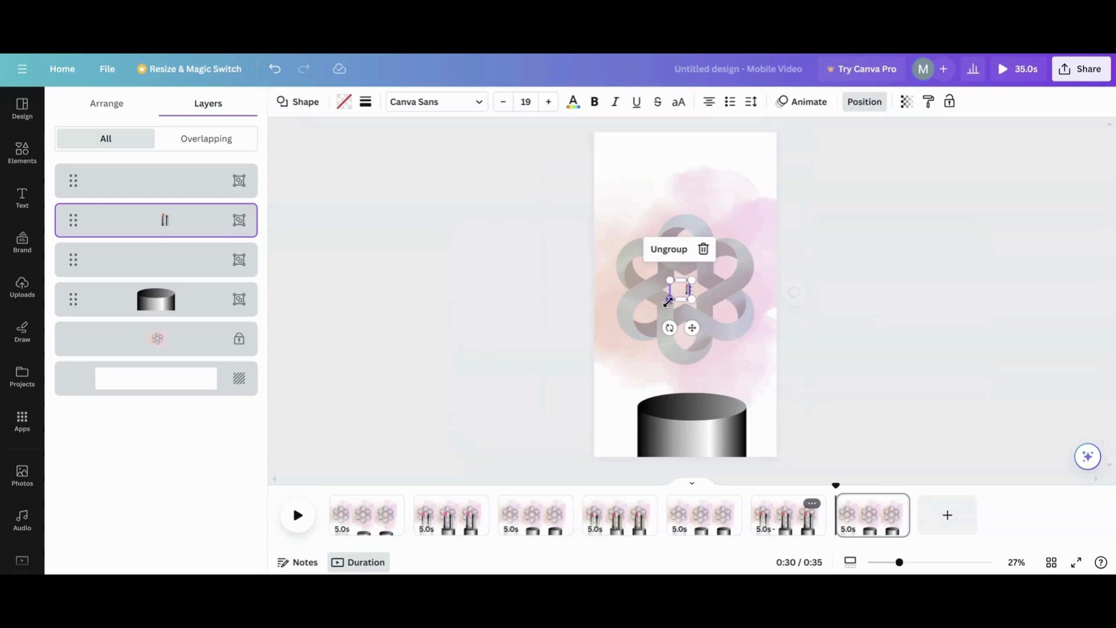
click(905, 102)
drag(902, 156, 762, 159)
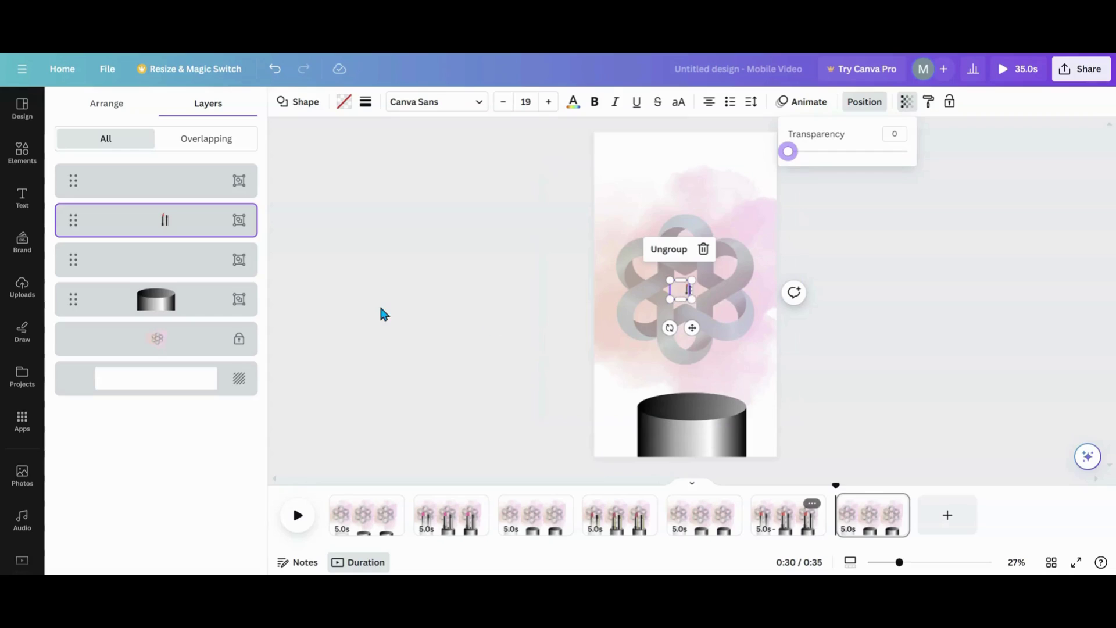
click(192, 236)
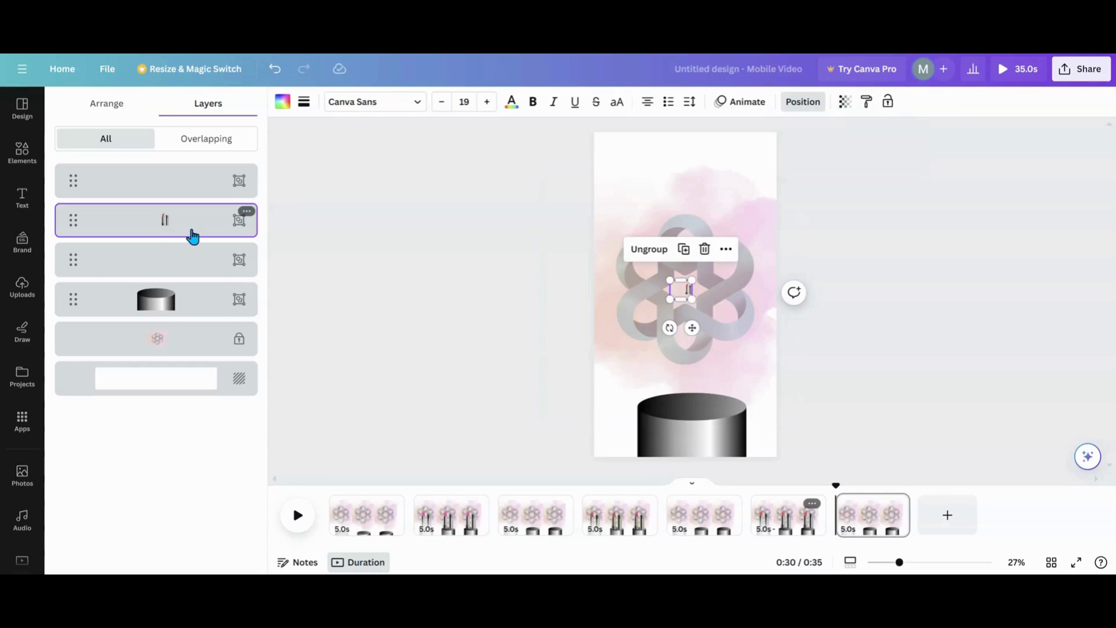
click(845, 102)
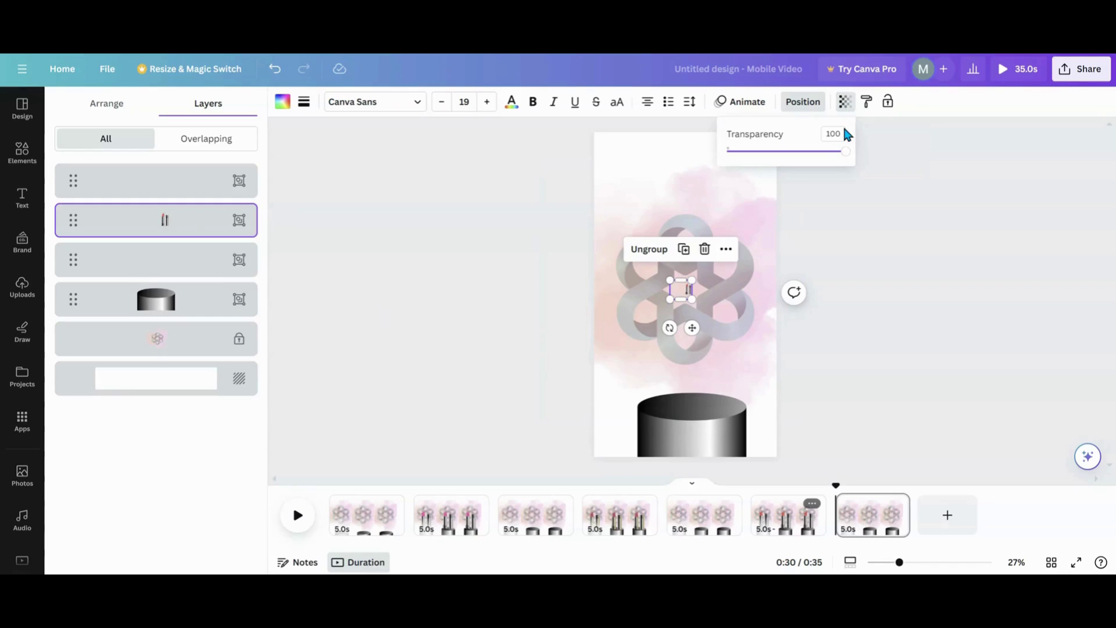
drag(846, 161, 727, 154)
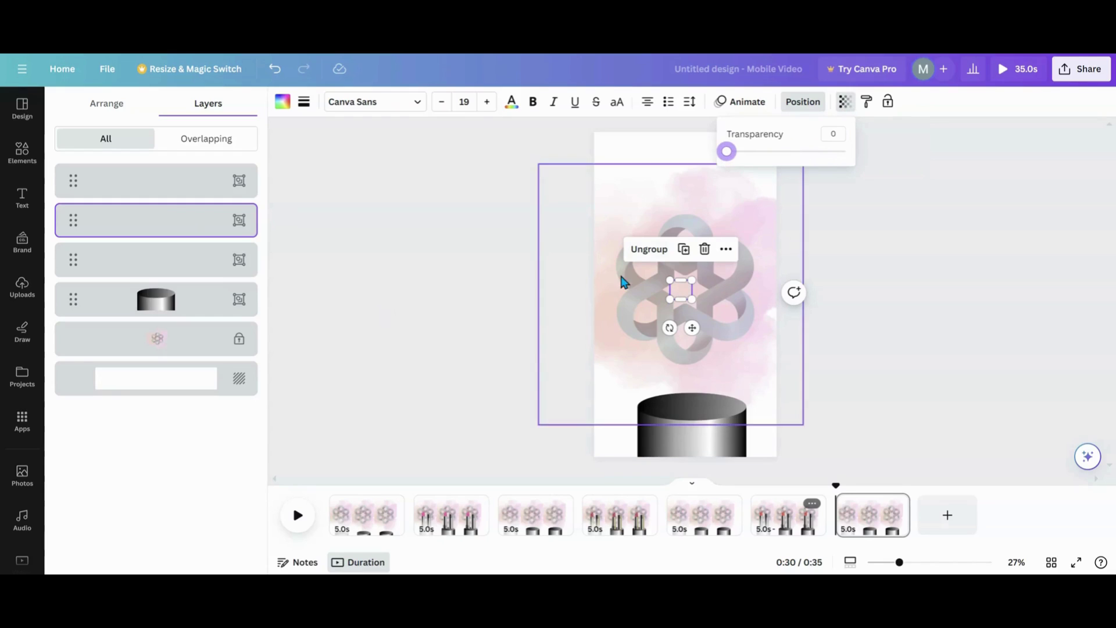
Add a Match & Move transition of 2.5 seconds between pages 1 and 2 and apply it between all pages.
mouse_move(898, 510)
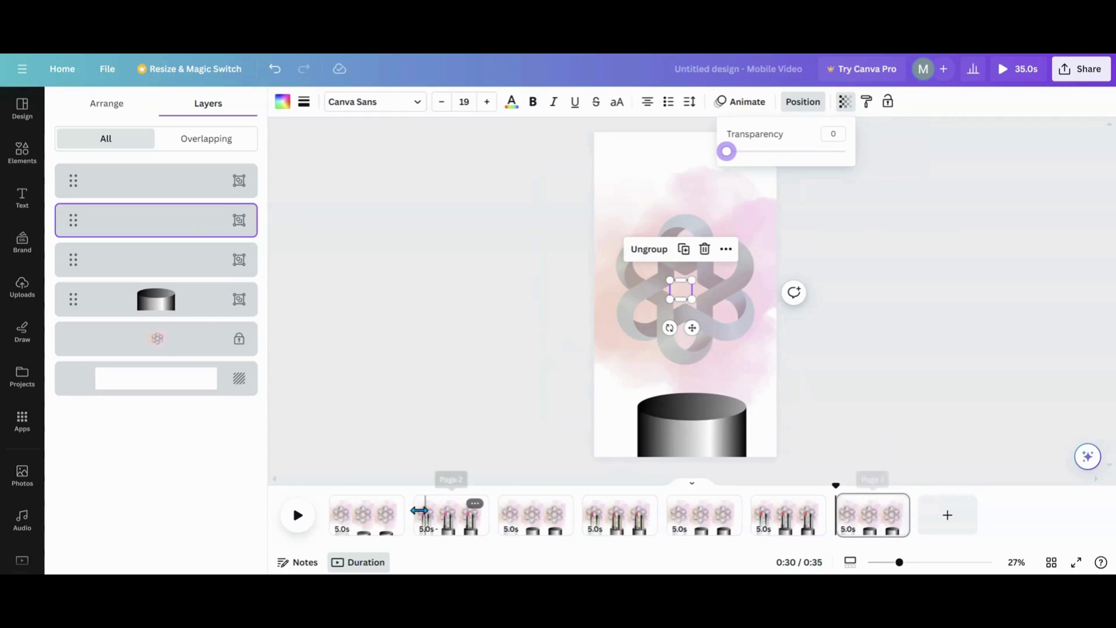
mouse_move(331, 525)
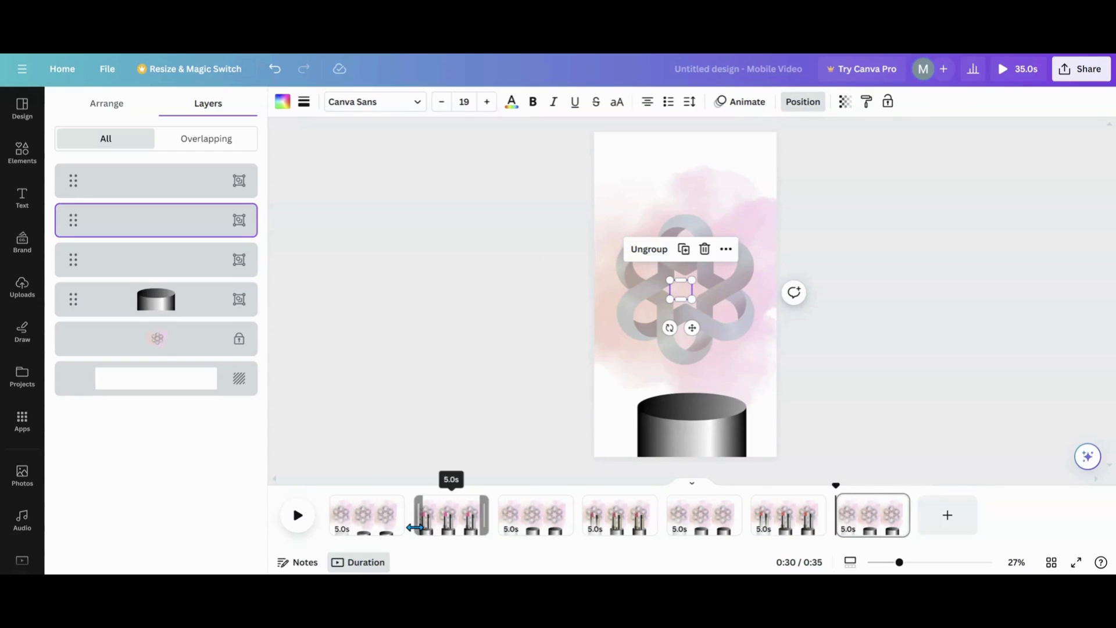
mouse_move(413, 528)
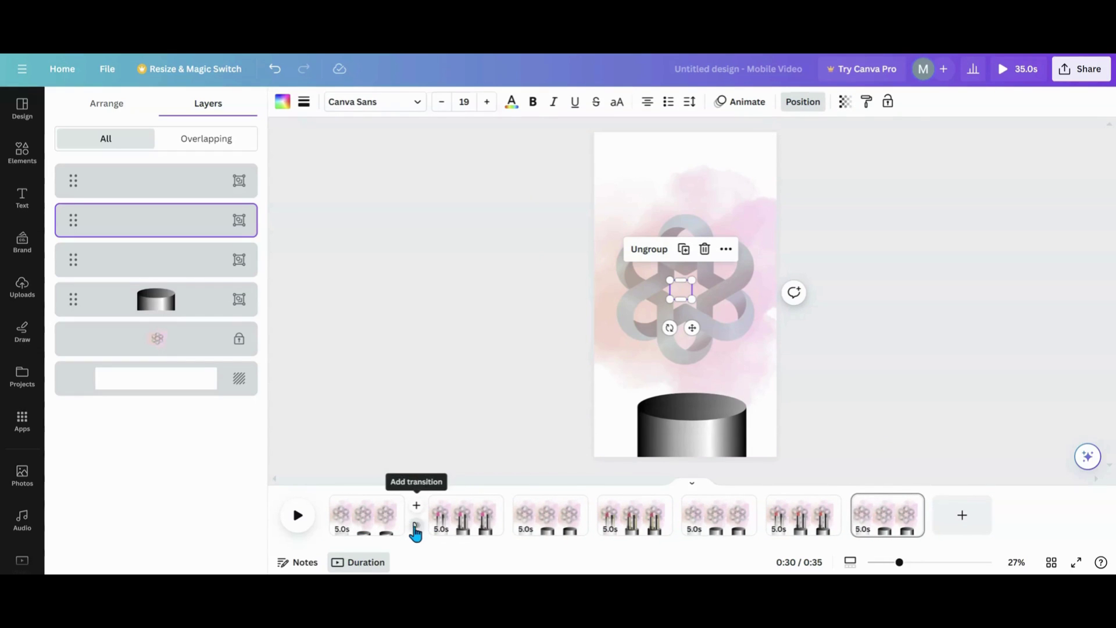
click(415, 529)
click(88, 331)
drag(88, 406, 284, 444)
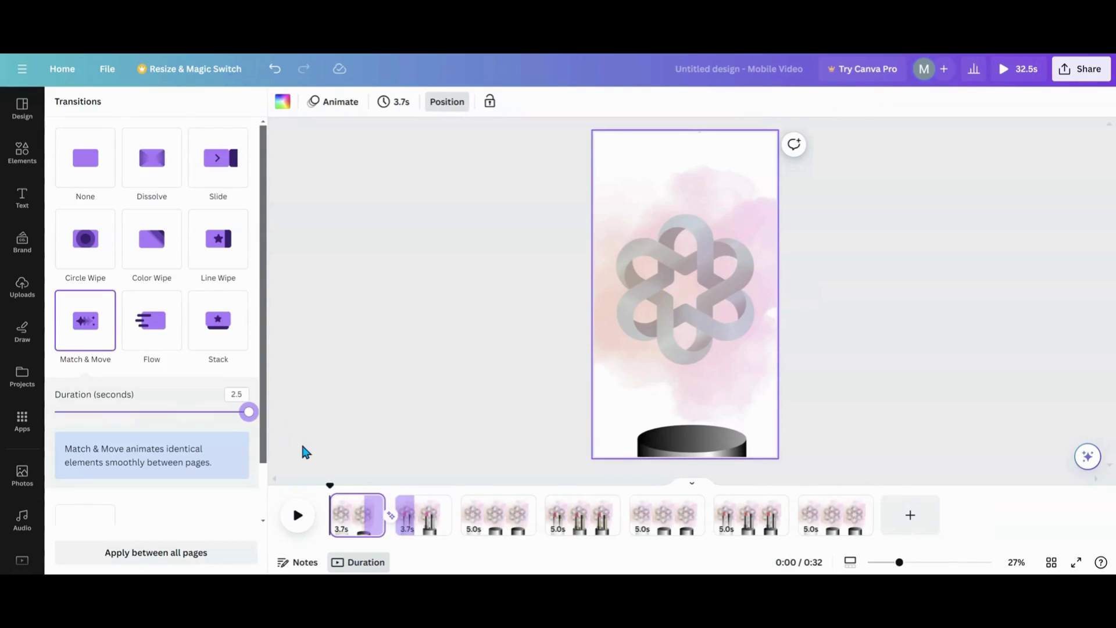
click(207, 554)
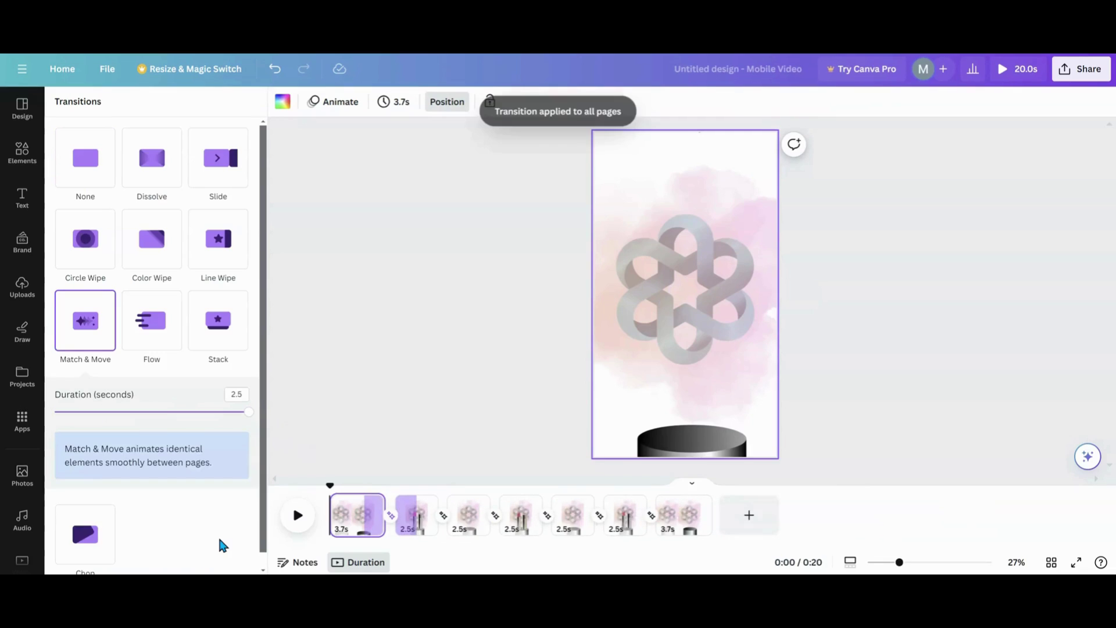
Set the timing of all seven pages to 2.1 seconds and play the whole animation.
click(358, 512)
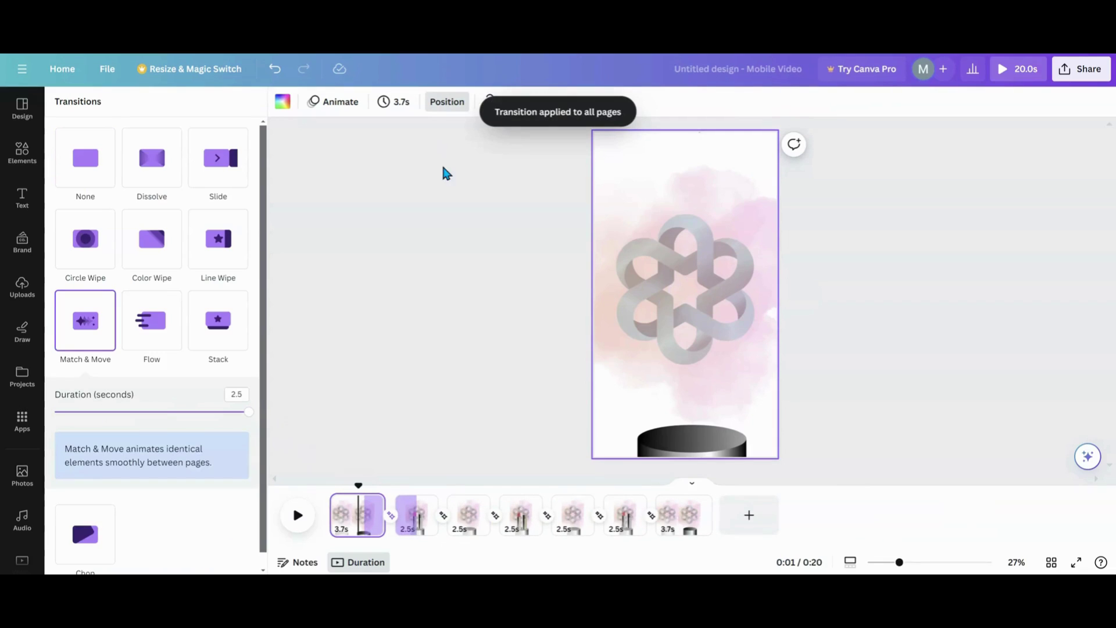
click(410, 108)
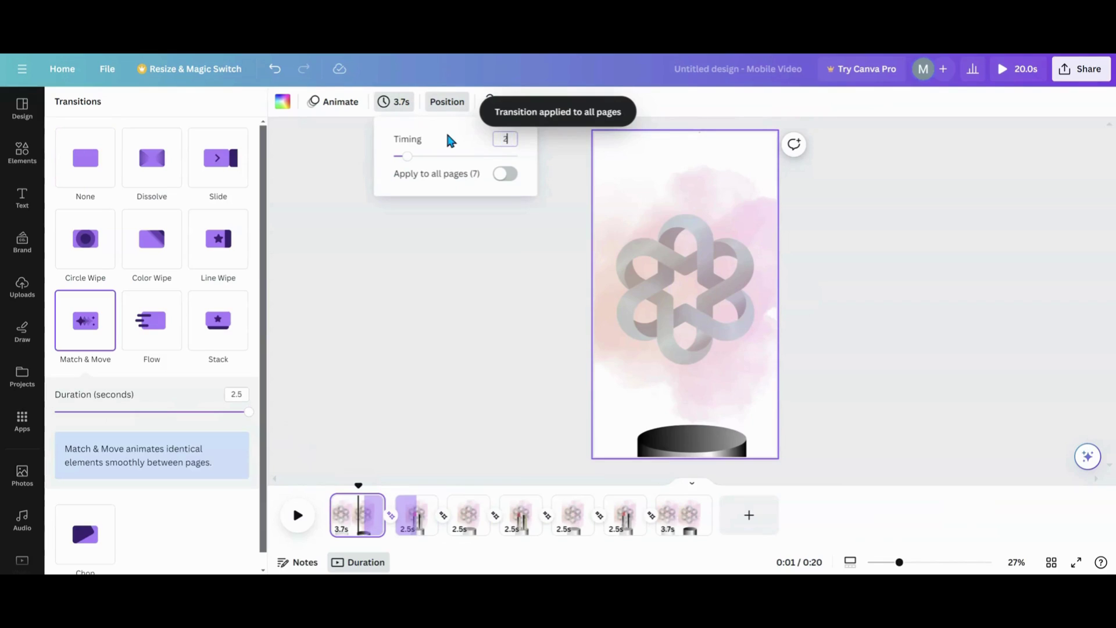
text(2)
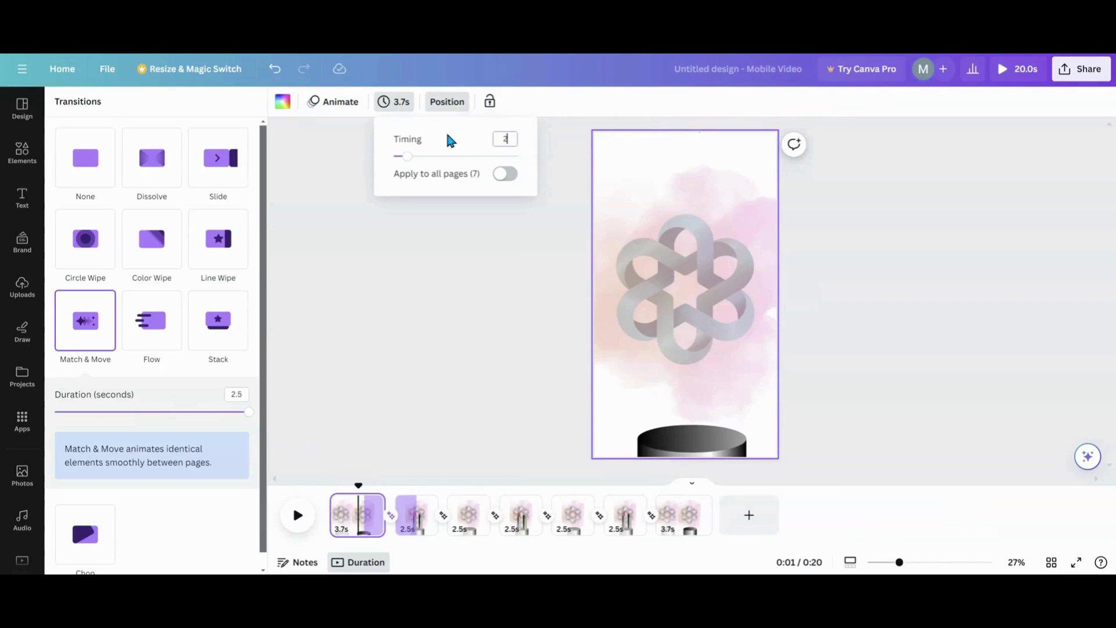
text(.4)
key(Return)
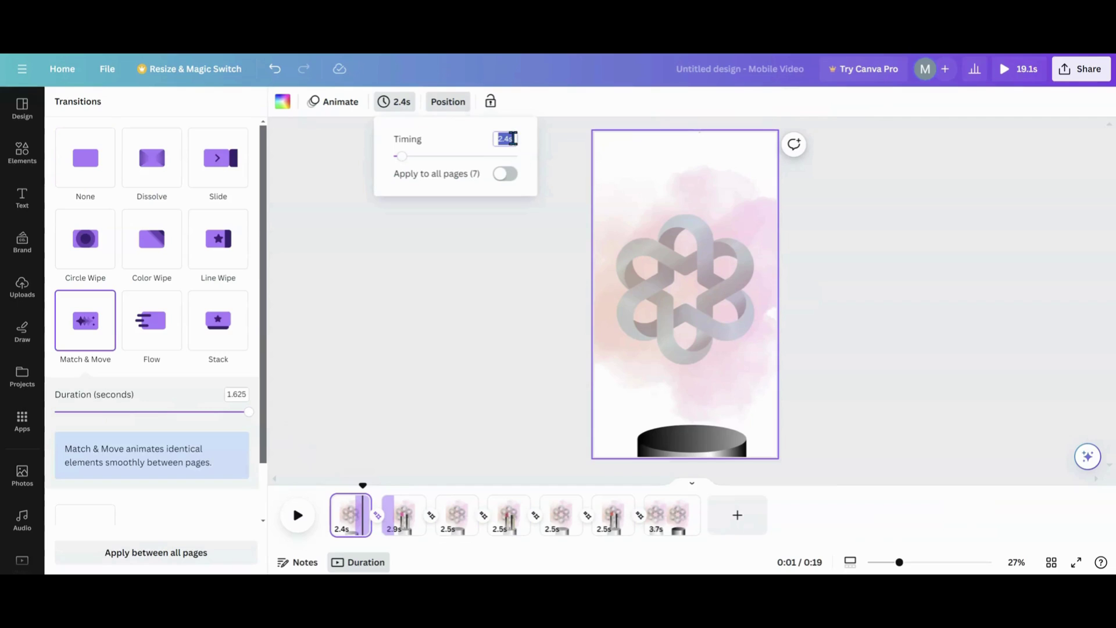
text(.1)
key(Return)
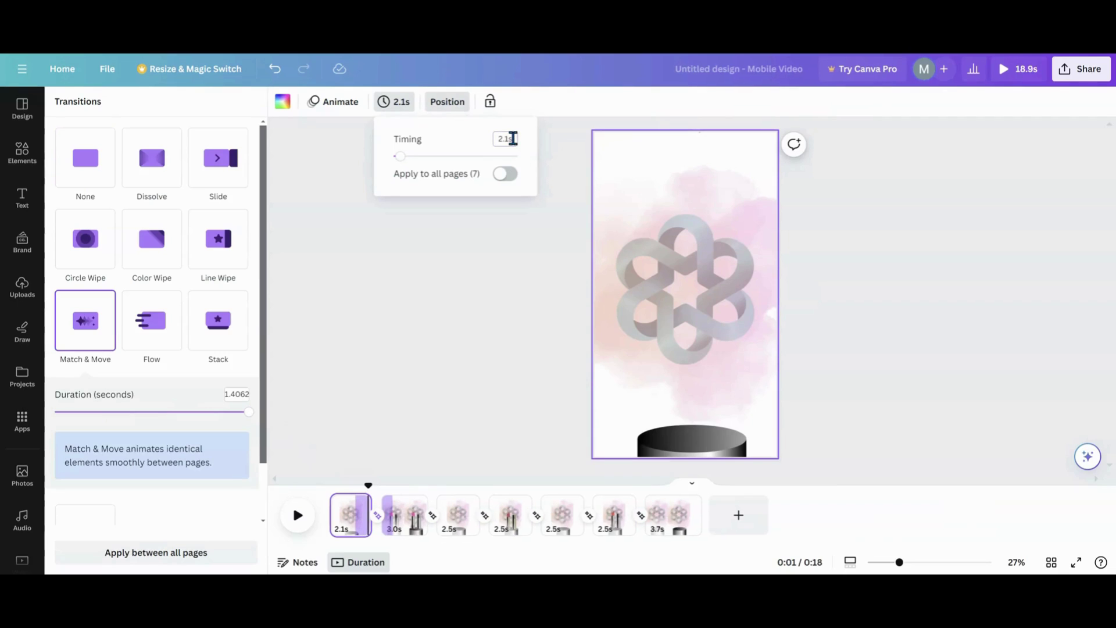
click(501, 184)
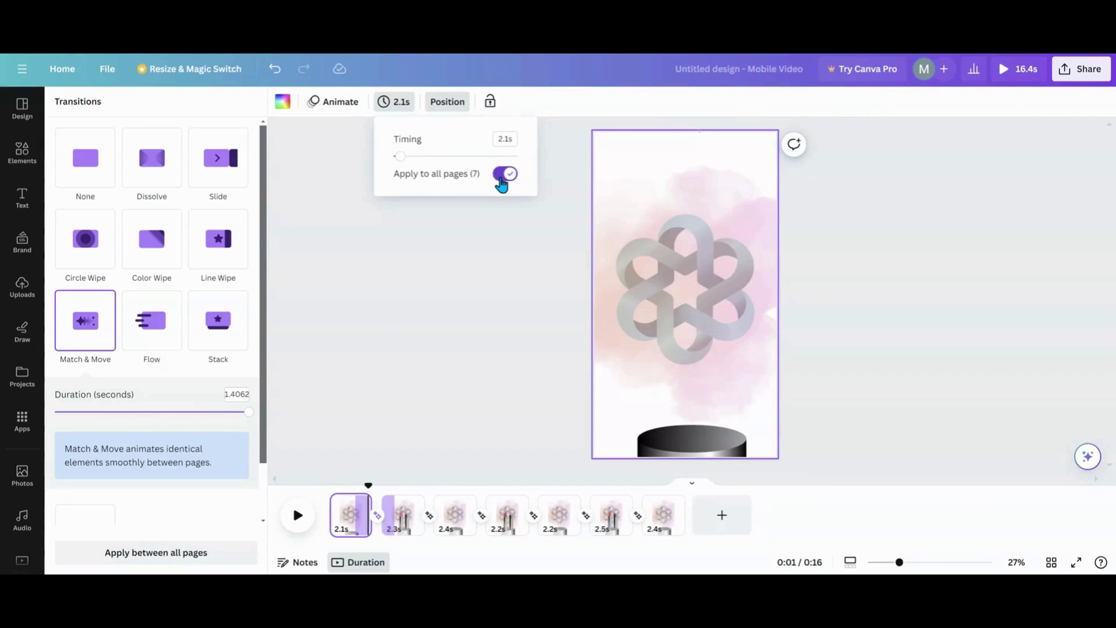
click(501, 184)
click(501, 184)
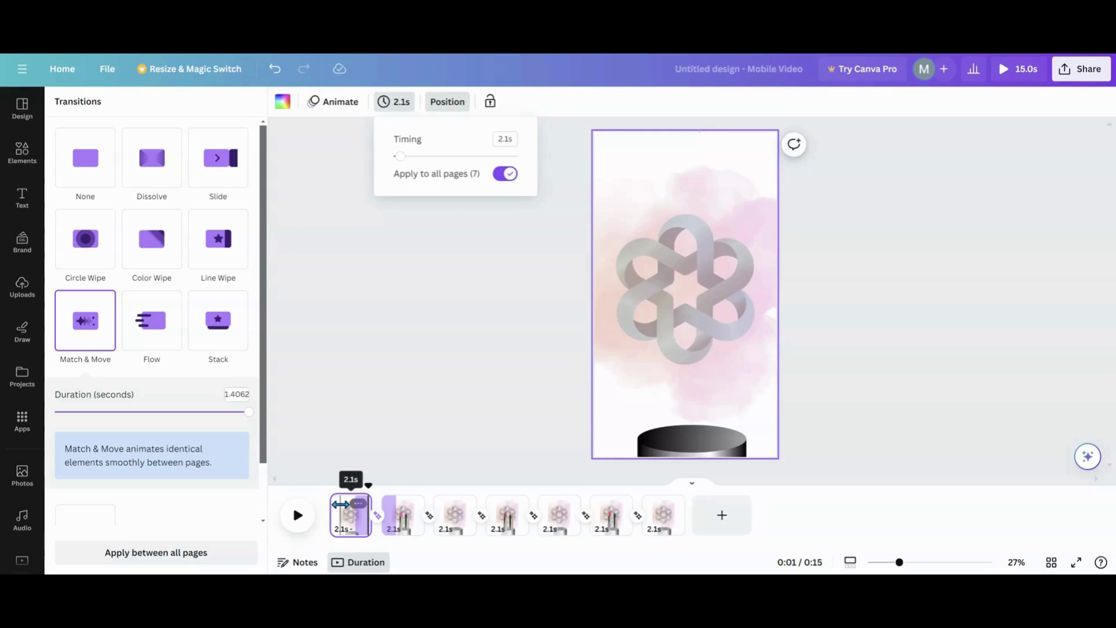
click(299, 527)
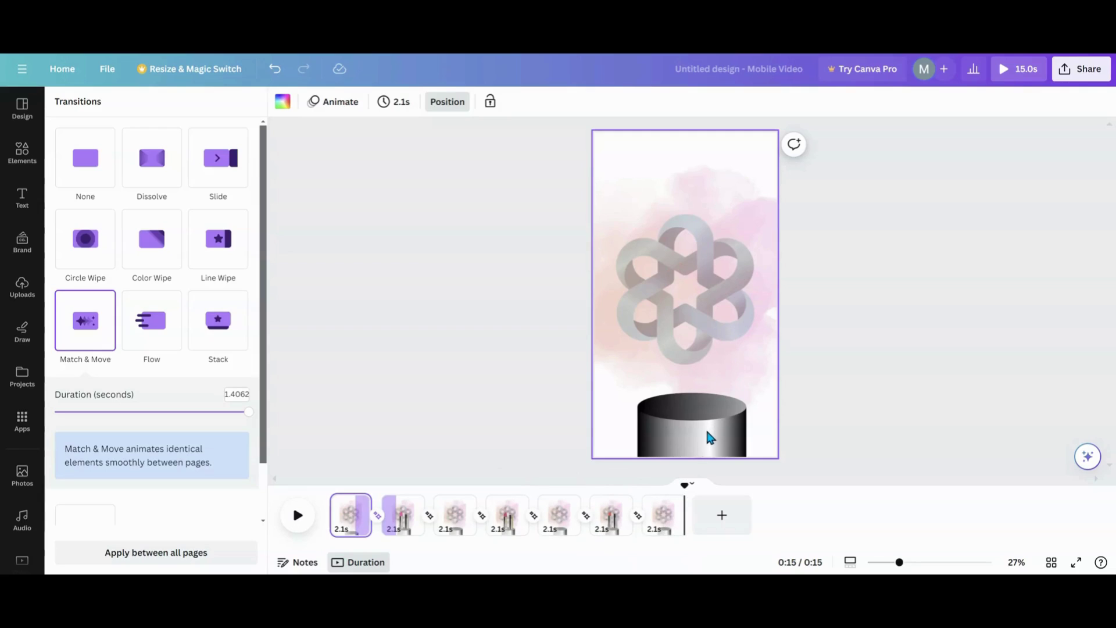
On a duplicate of page 7, lower the pedestal until only its top shows at the page's bottom edge, and open the layer list.
click(671, 505)
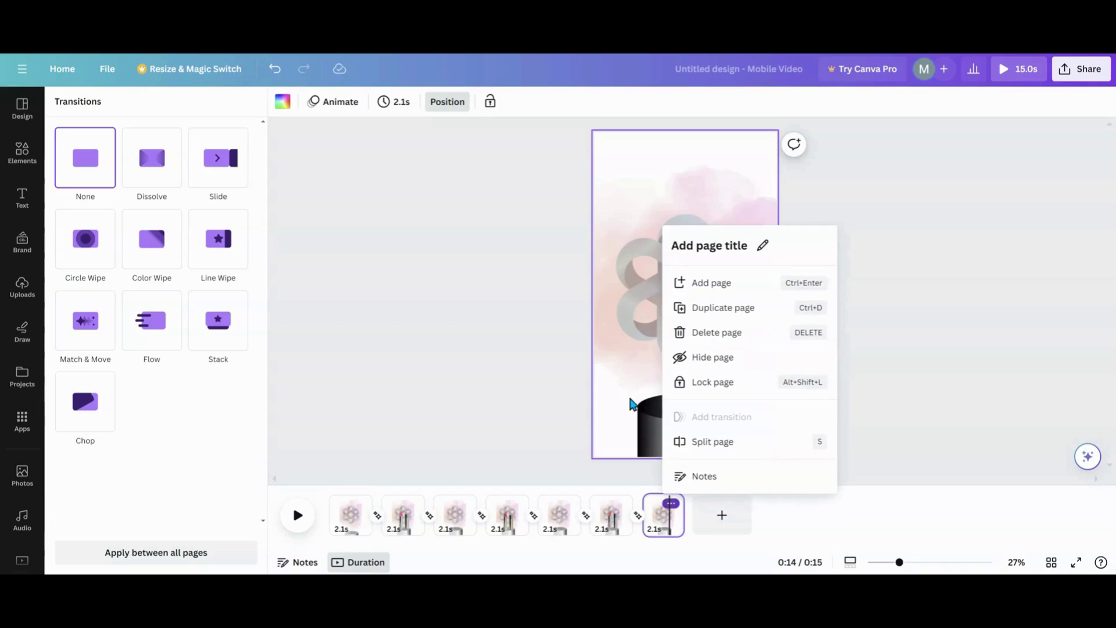
click(718, 314)
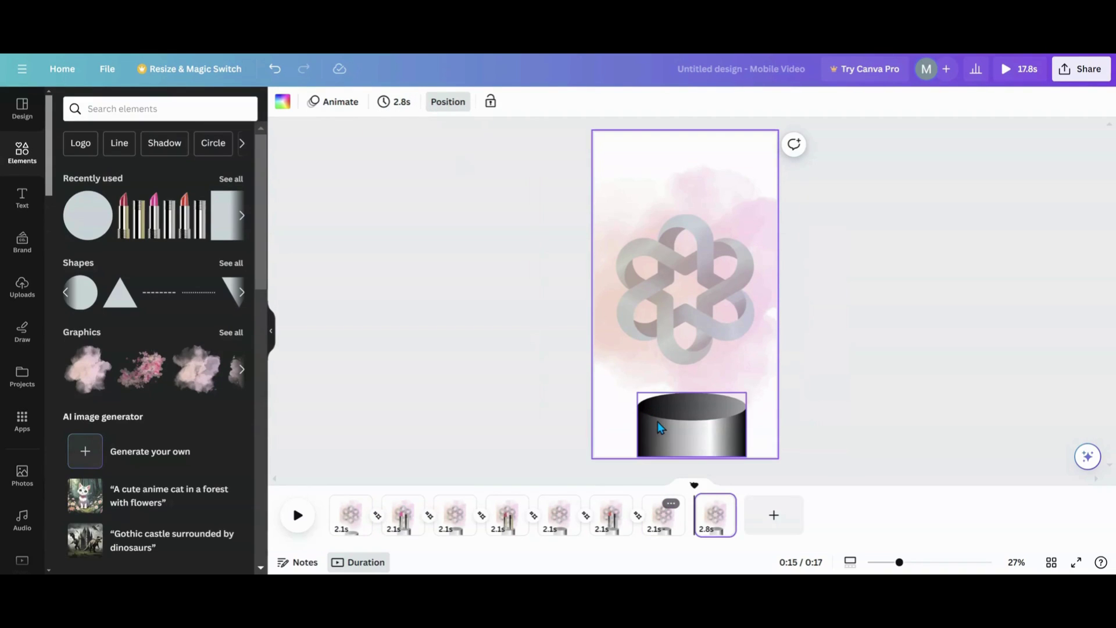
drag(657, 428, 654, 462)
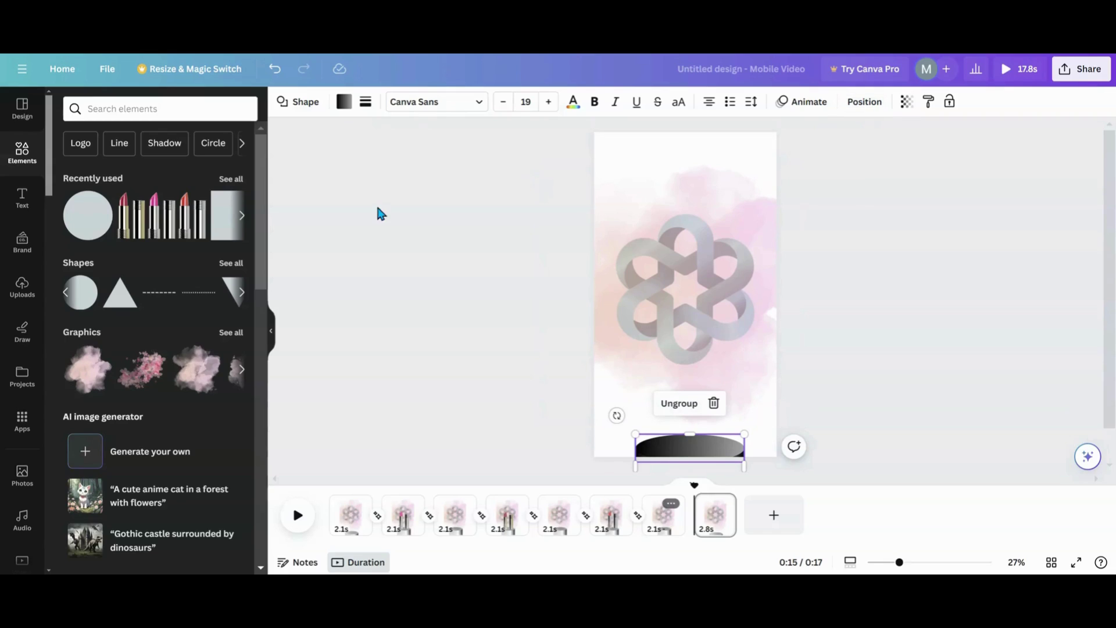
click(847, 111)
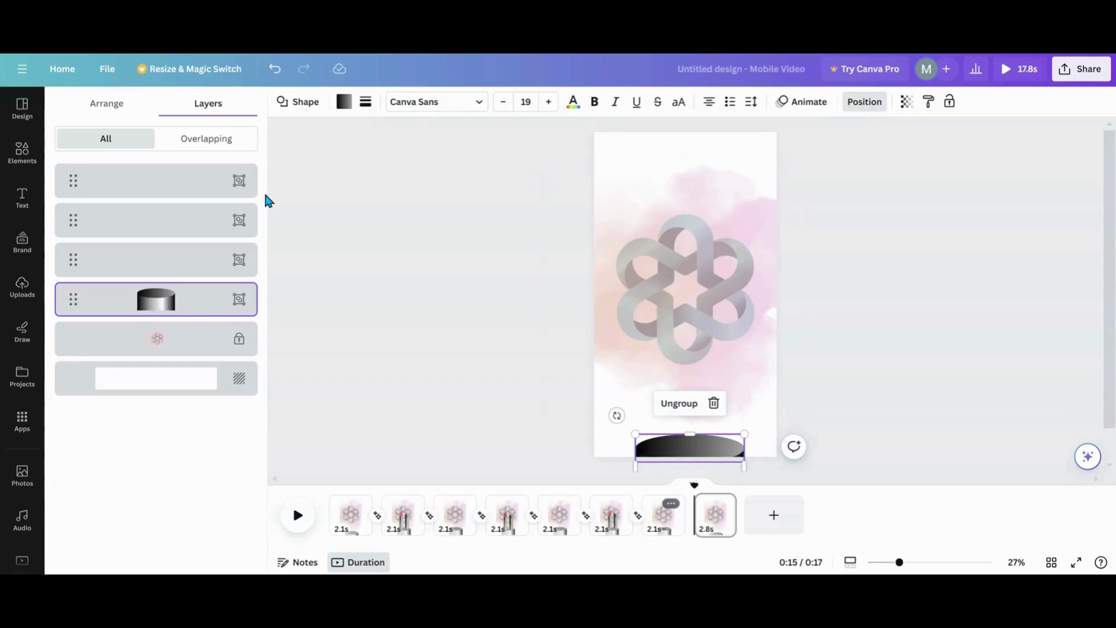
Set the gold-cased lipstick group's transparency to 100, enlarge it and centre it between the knot and the pedestal.
click(182, 180)
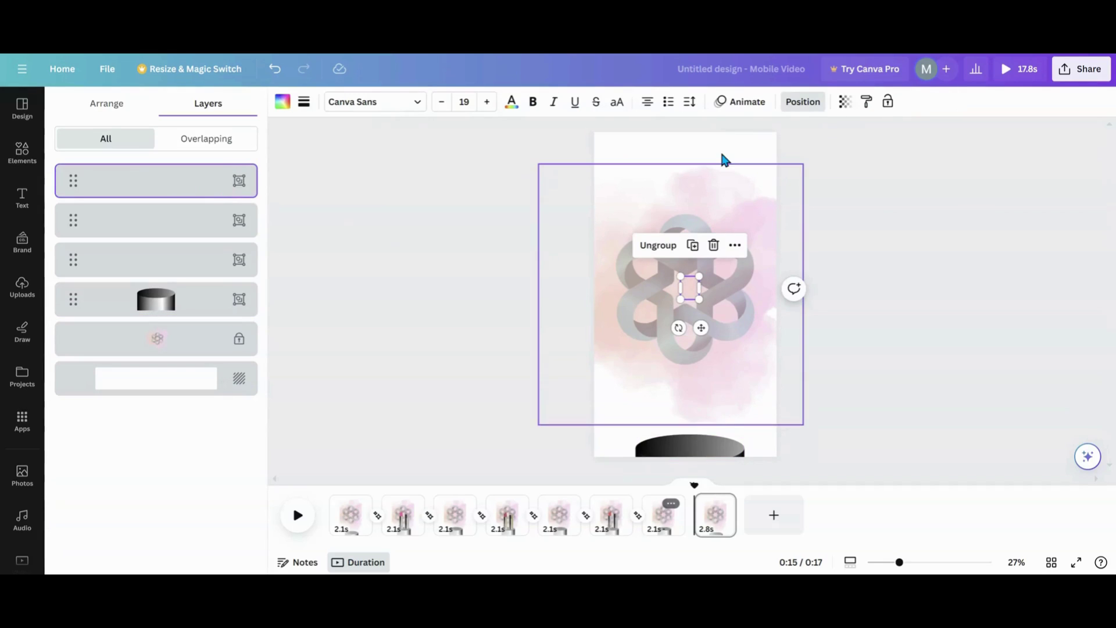
click(845, 105)
drag(731, 159, 849, 156)
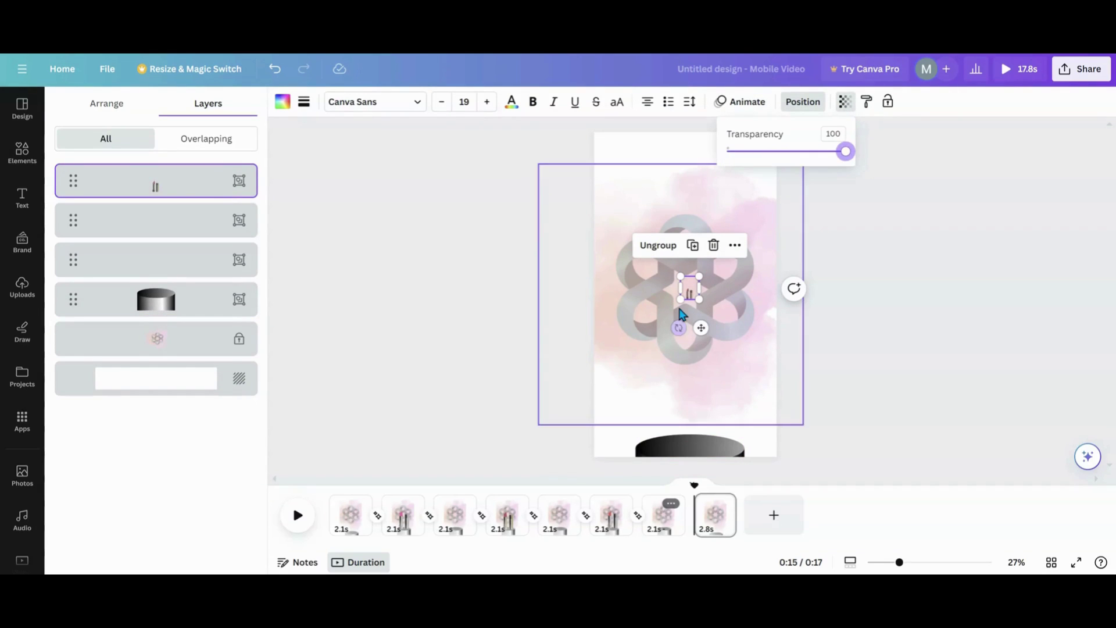
drag(680, 299, 604, 375)
drag(673, 361, 700, 361)
Enlarge the orange-red lipstick group, set its transparency to 100 and place it over the knot's right side.
click(157, 234)
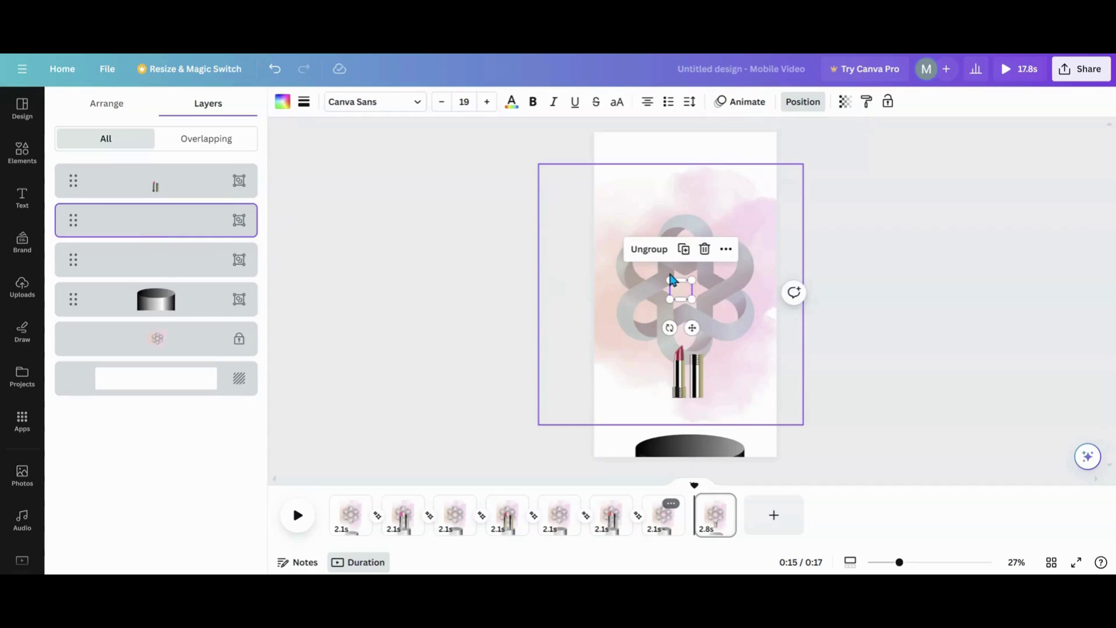
drag(669, 280, 603, 228)
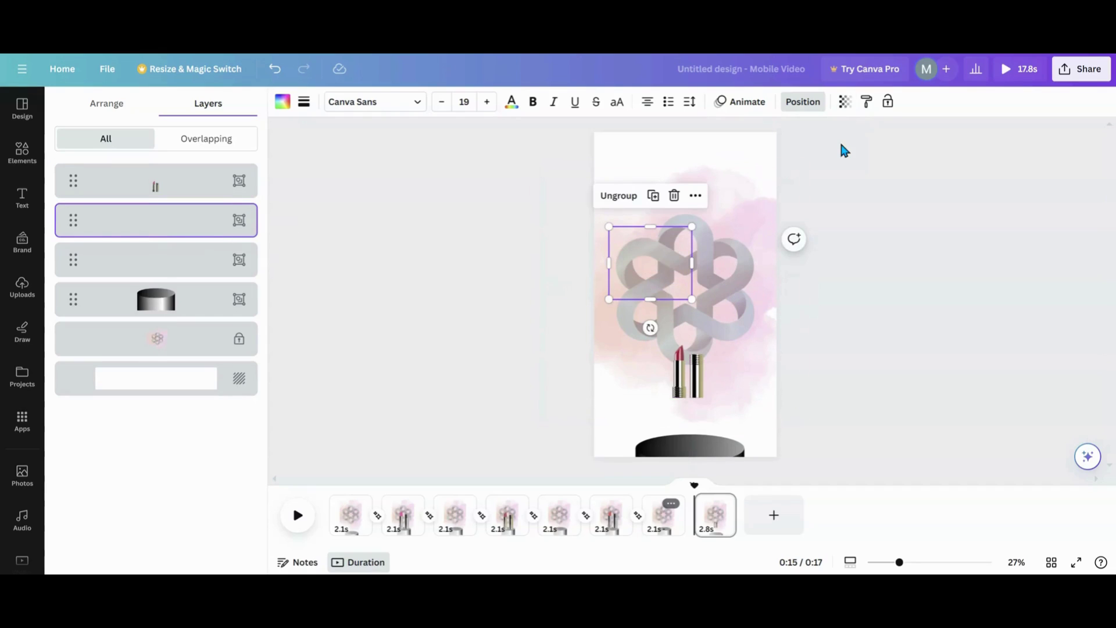
click(844, 102)
drag(727, 153, 820, 164)
drag(668, 254, 724, 301)
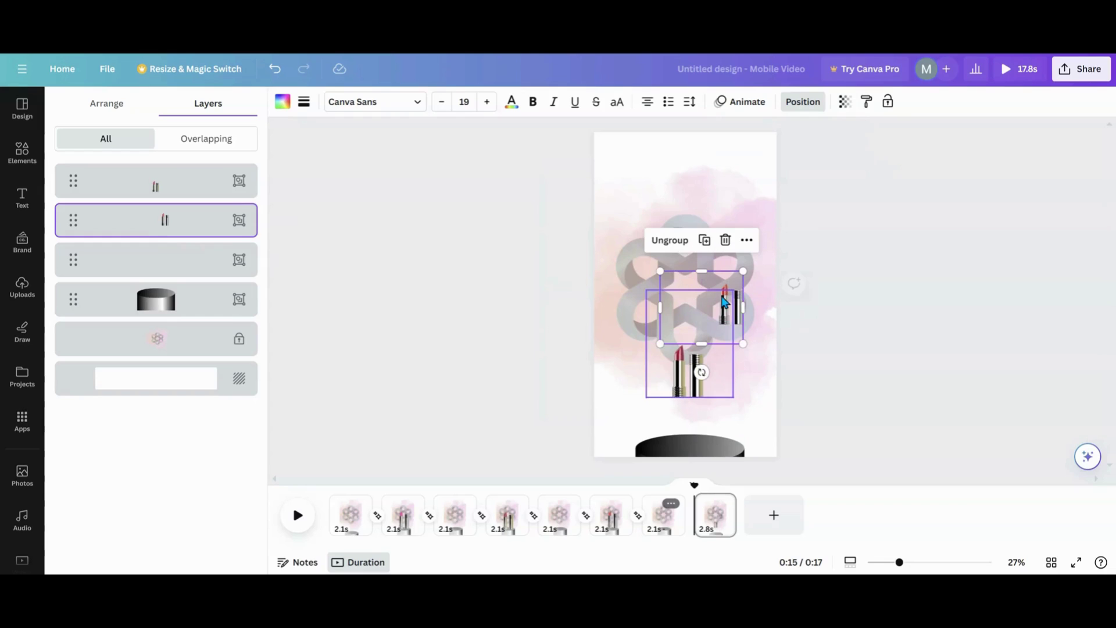
drag(660, 271, 643, 242)
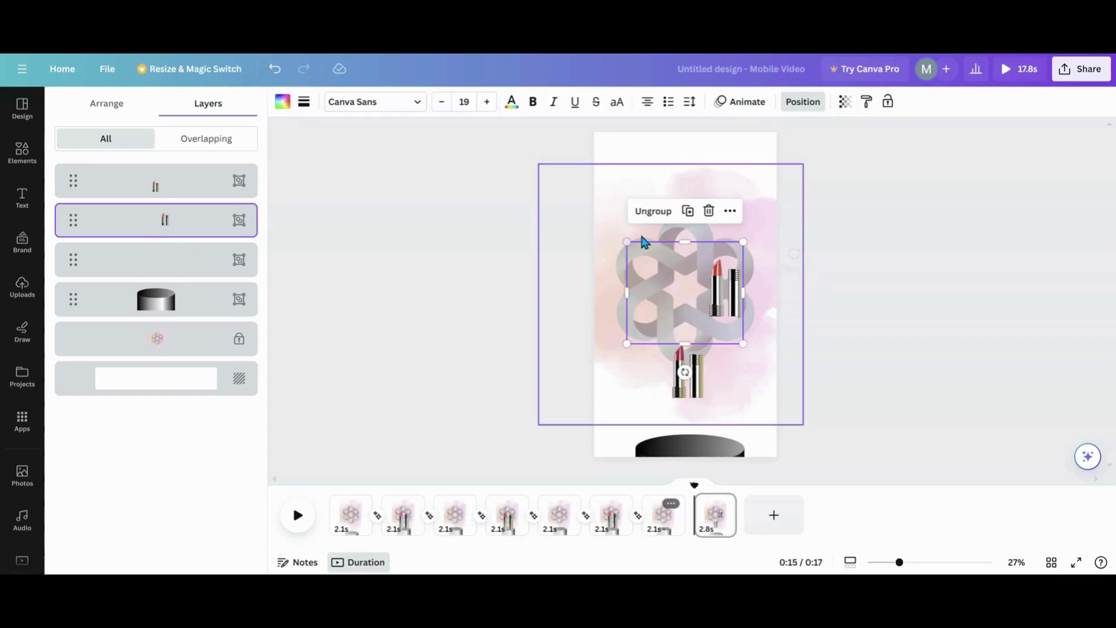
drag(722, 290, 727, 292)
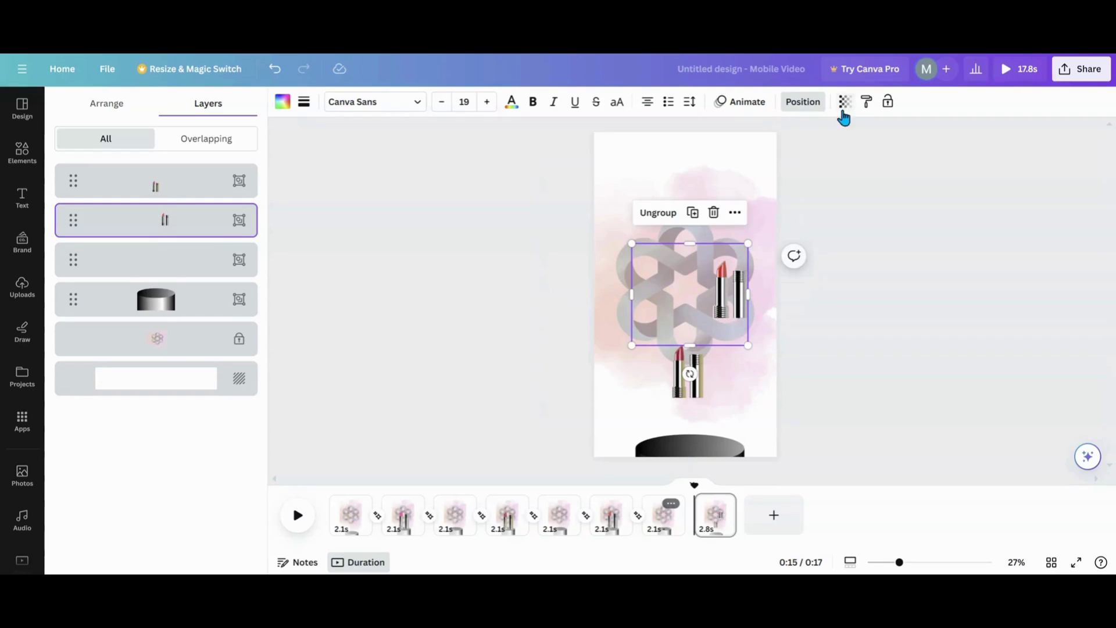
Enlarge the pink lipstick group, set its transparency to 100 and place it over the knot's upper left side.
click(114, 259)
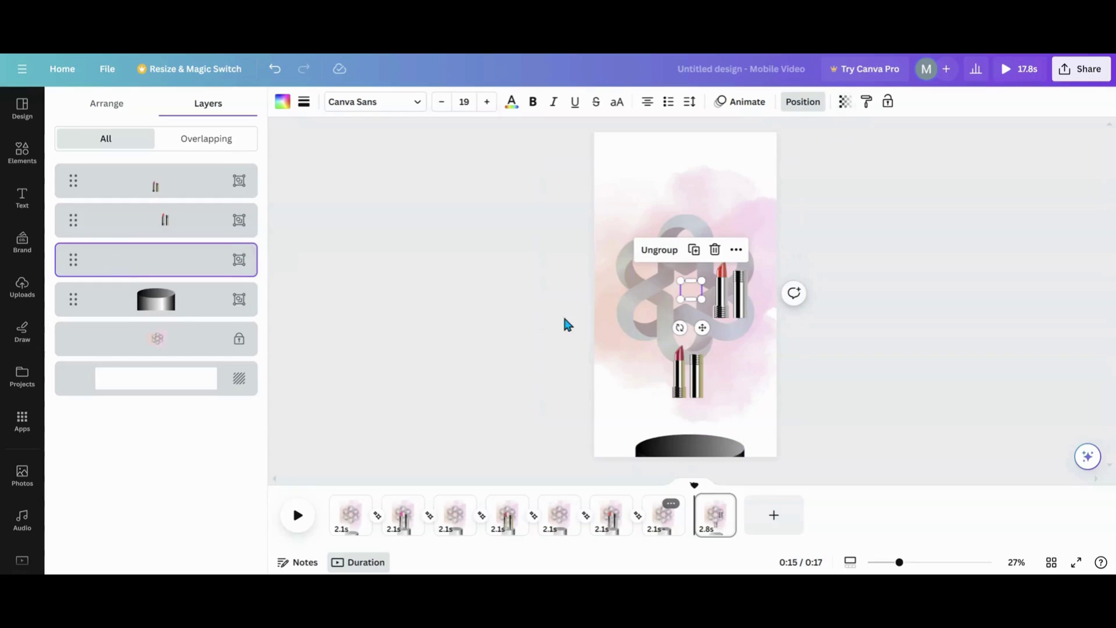
drag(680, 281, 612, 221)
click(843, 103)
drag(729, 163, 881, 160)
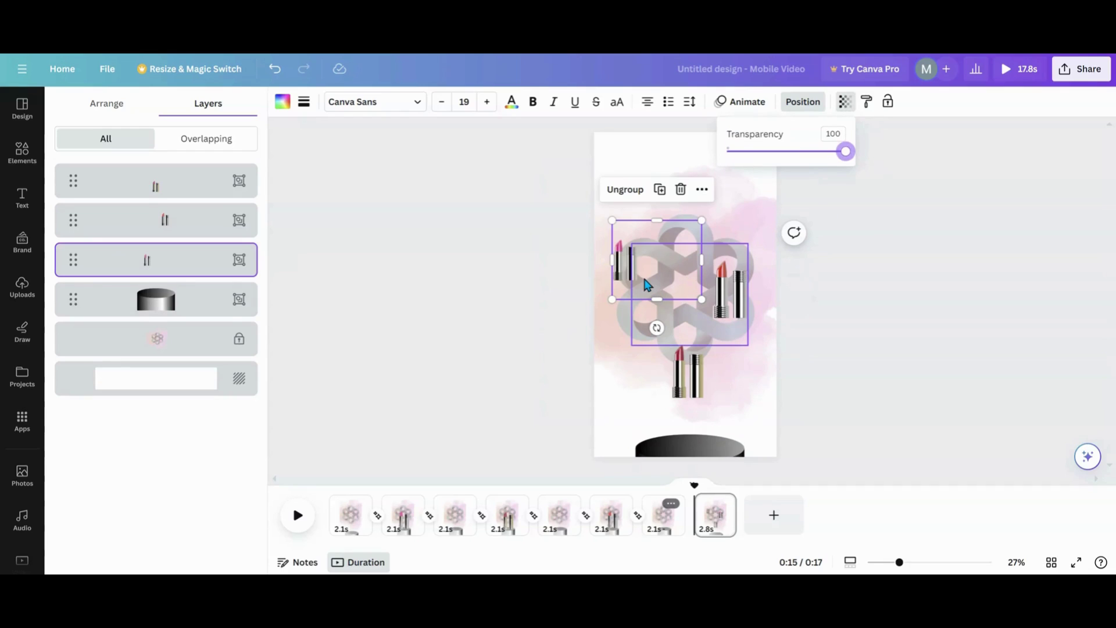
drag(632, 245, 639, 266)
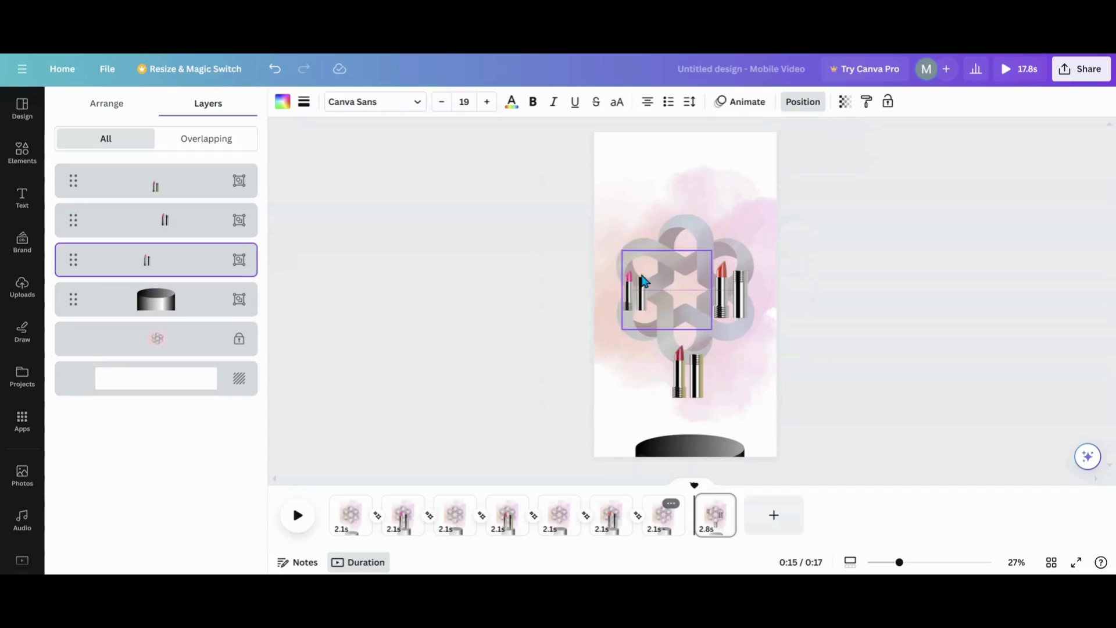
drag(710, 244, 759, 209)
drag(645, 244, 640, 229)
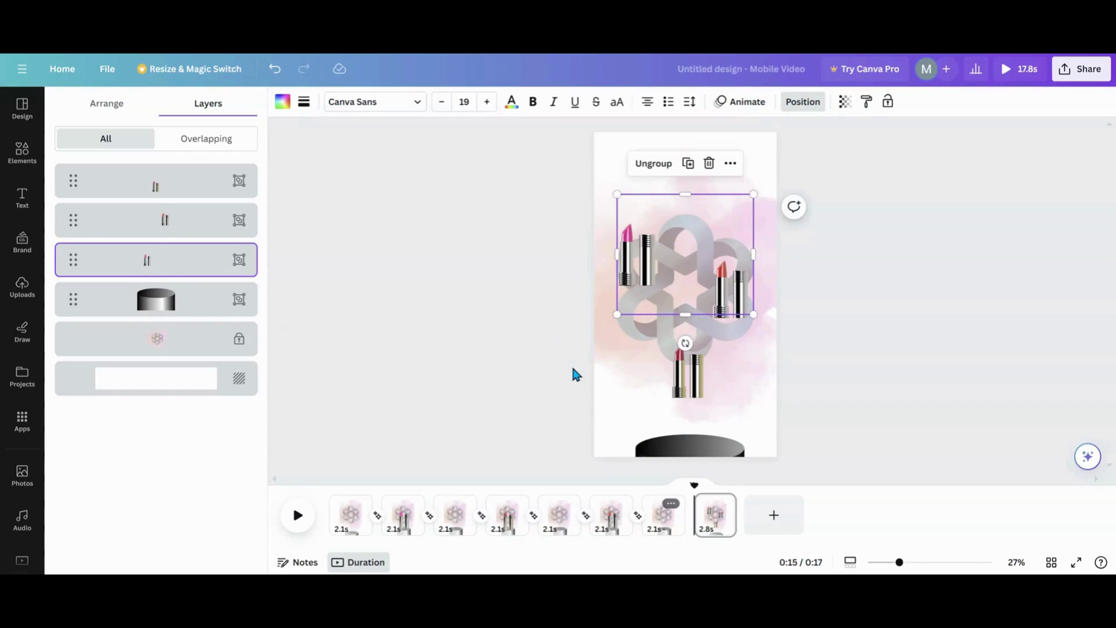
Apply the Match & Move transition between pages 7 and 8 to all eight pages.
click(641, 520)
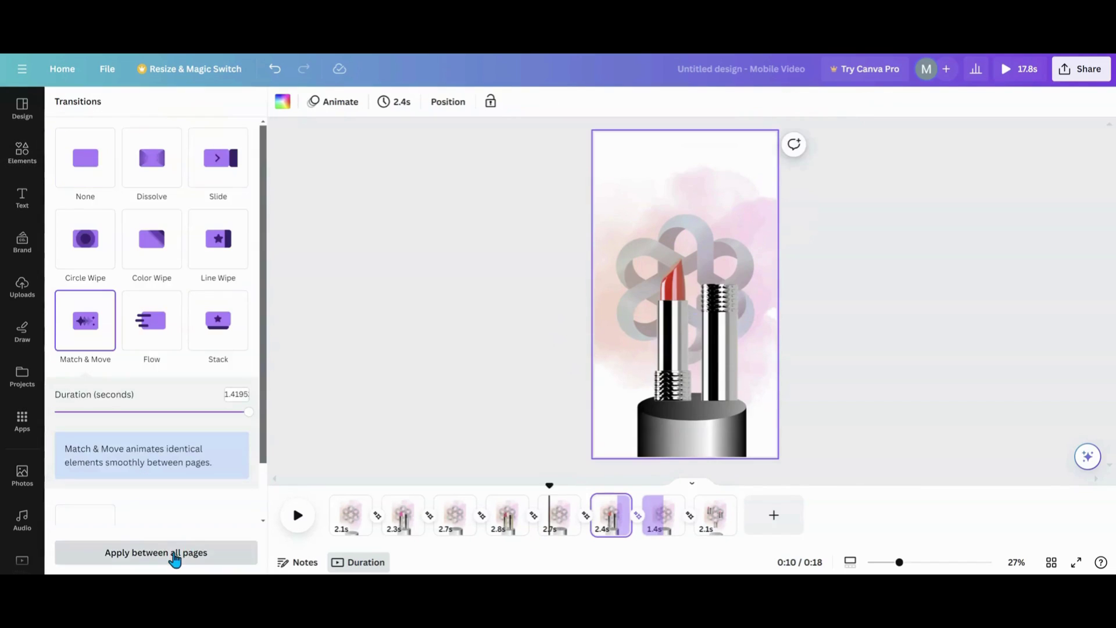
click(175, 555)
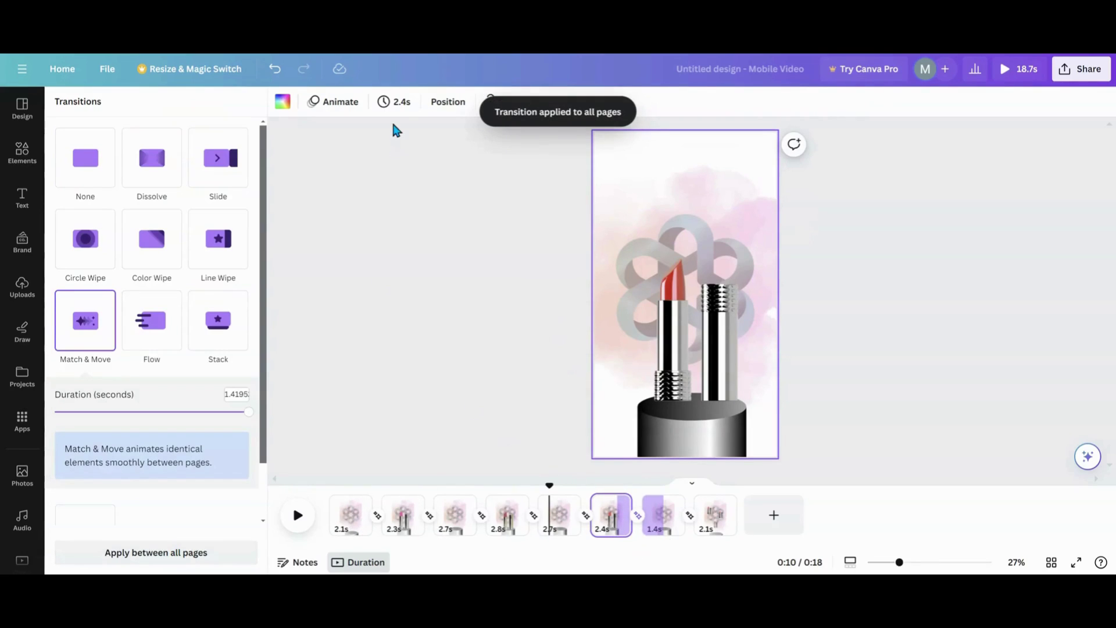
Set the timing of all eight pages to 1.5 seconds and play the animation.
click(398, 103)
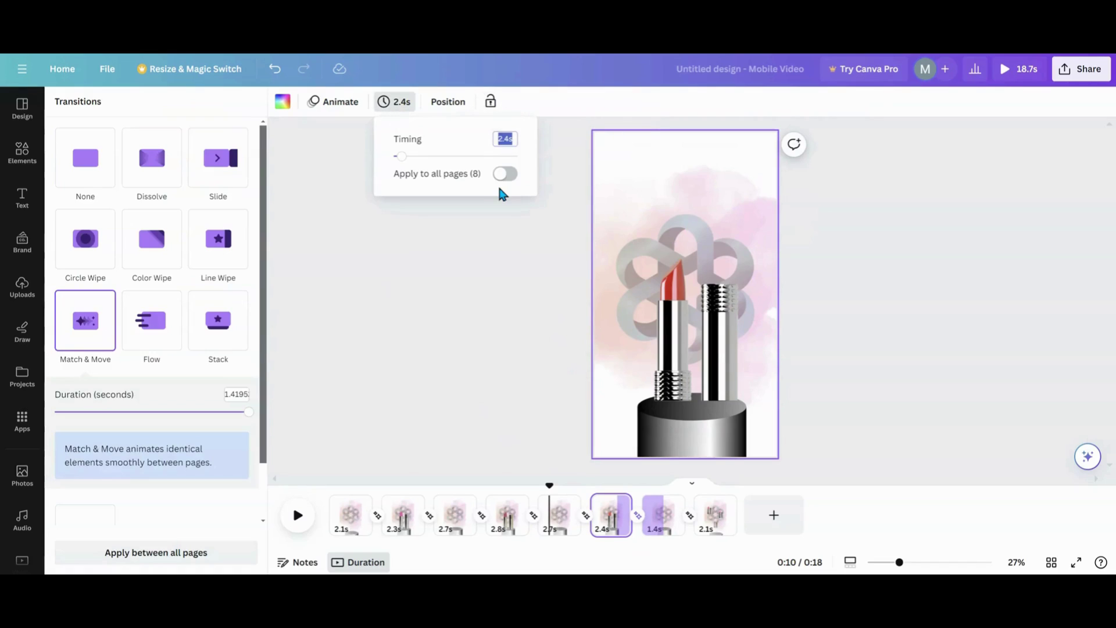
click(502, 174)
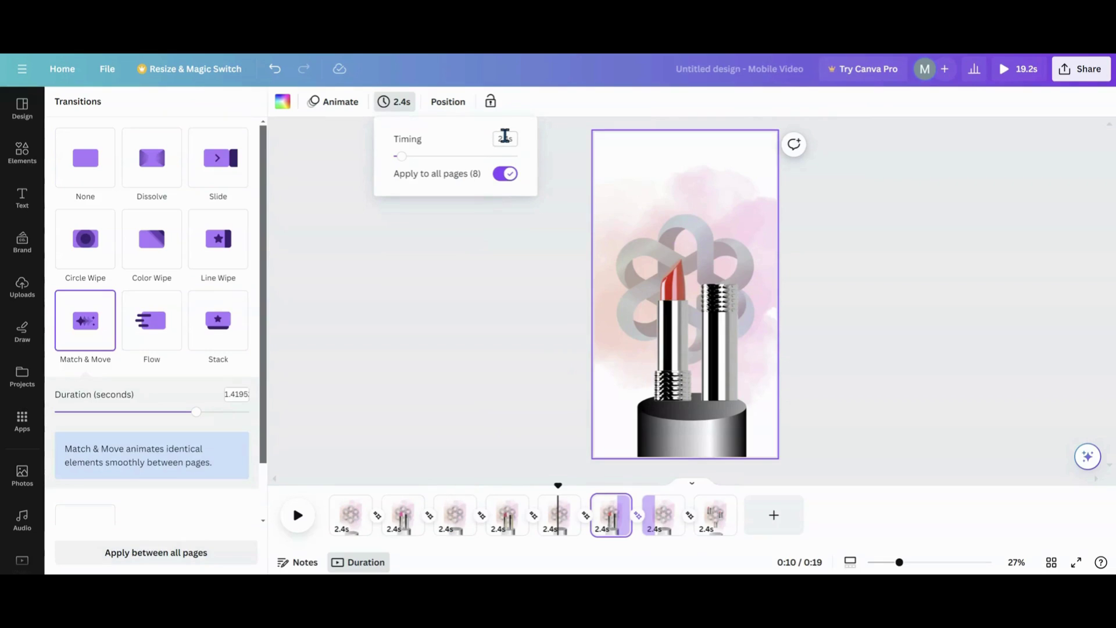
drag(401, 158, 398, 157)
click(511, 183)
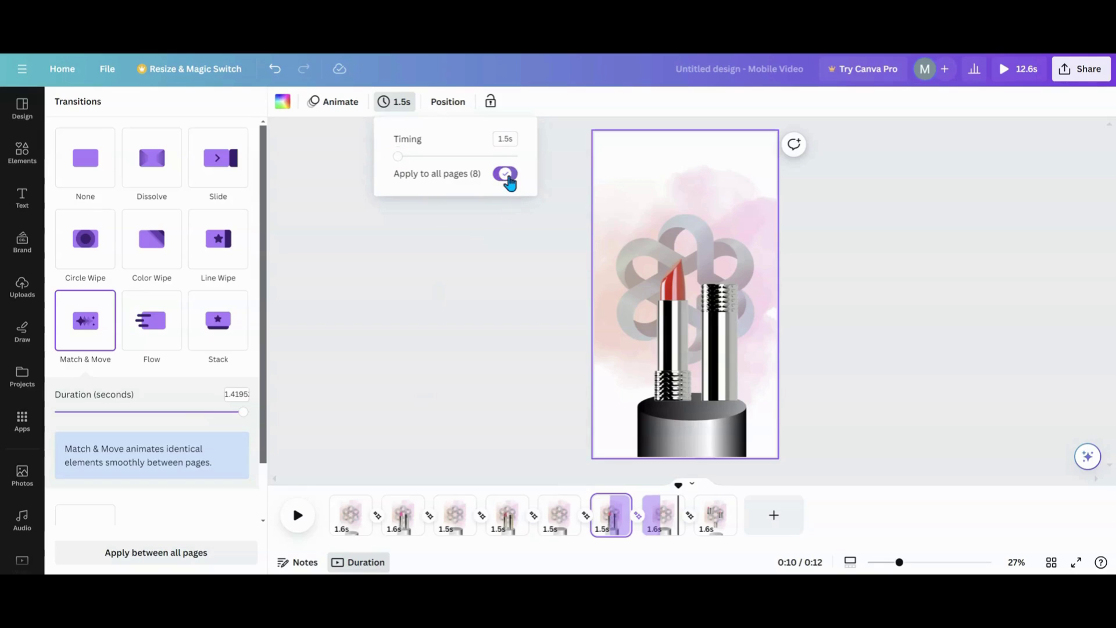
click(510, 182)
click(468, 282)
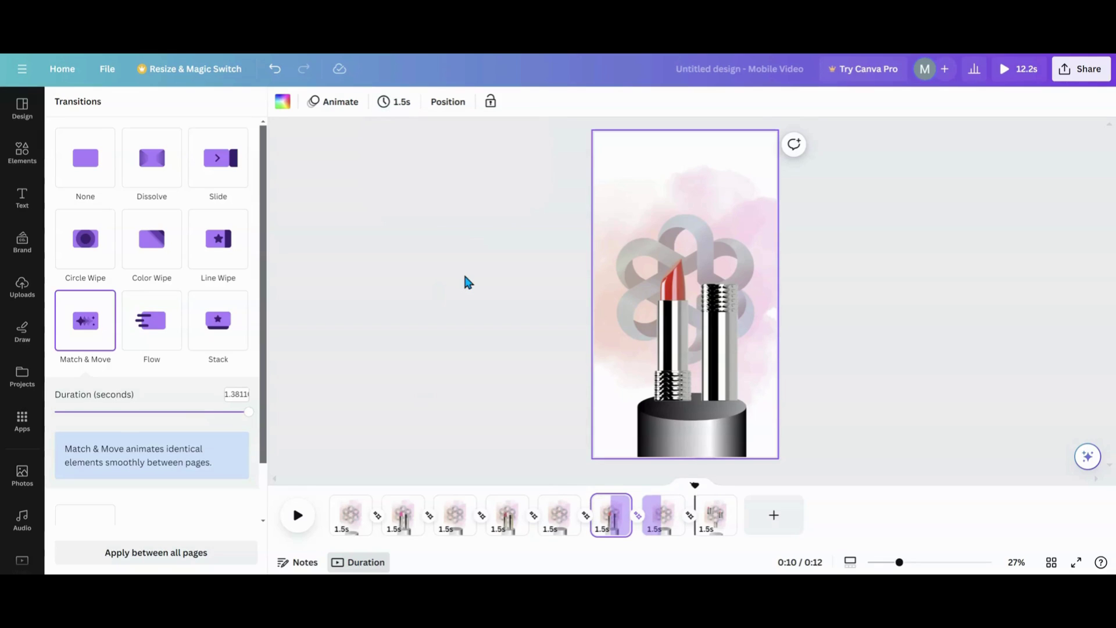
click(561, 532)
click(298, 520)
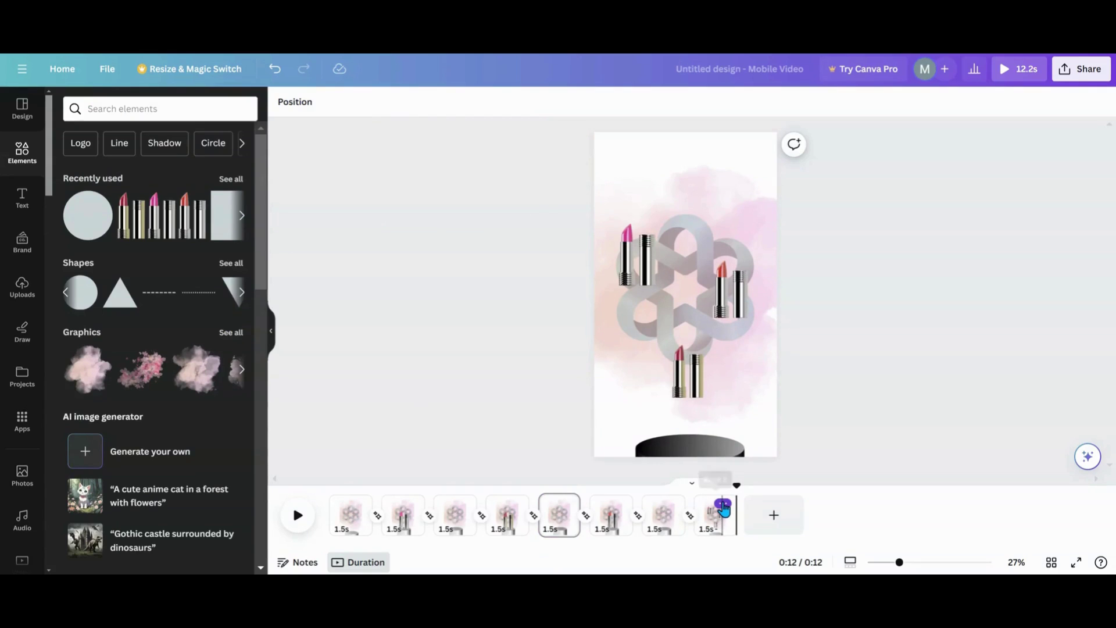
Duplicate page 8, move the copy to the start of the video and preview the opening pages.
click(722, 504)
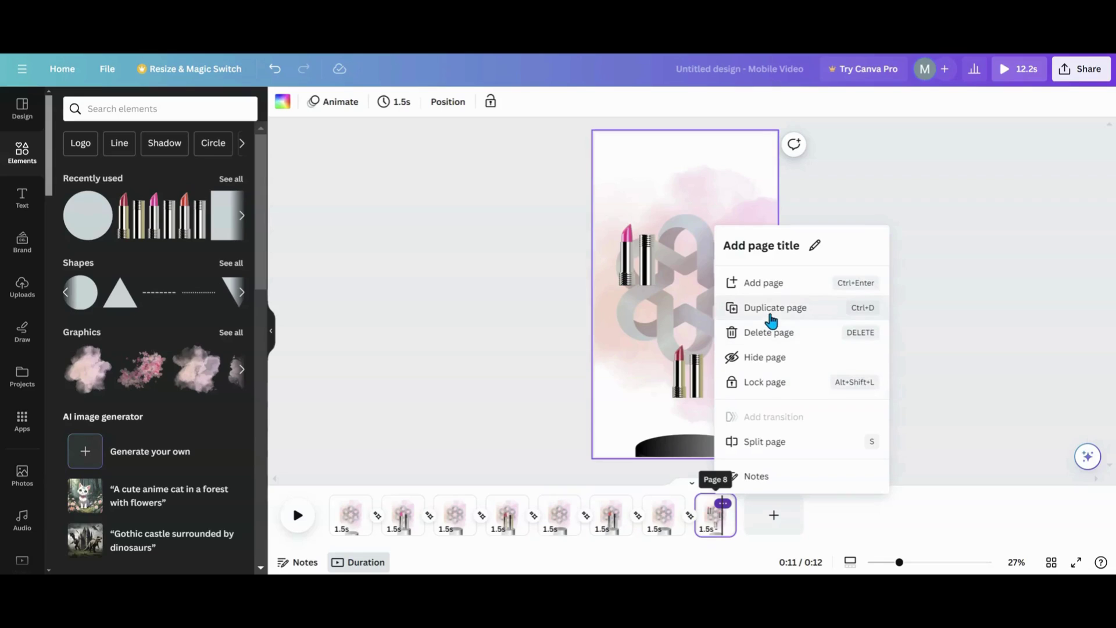
click(770, 316)
drag(761, 523, 476, 525)
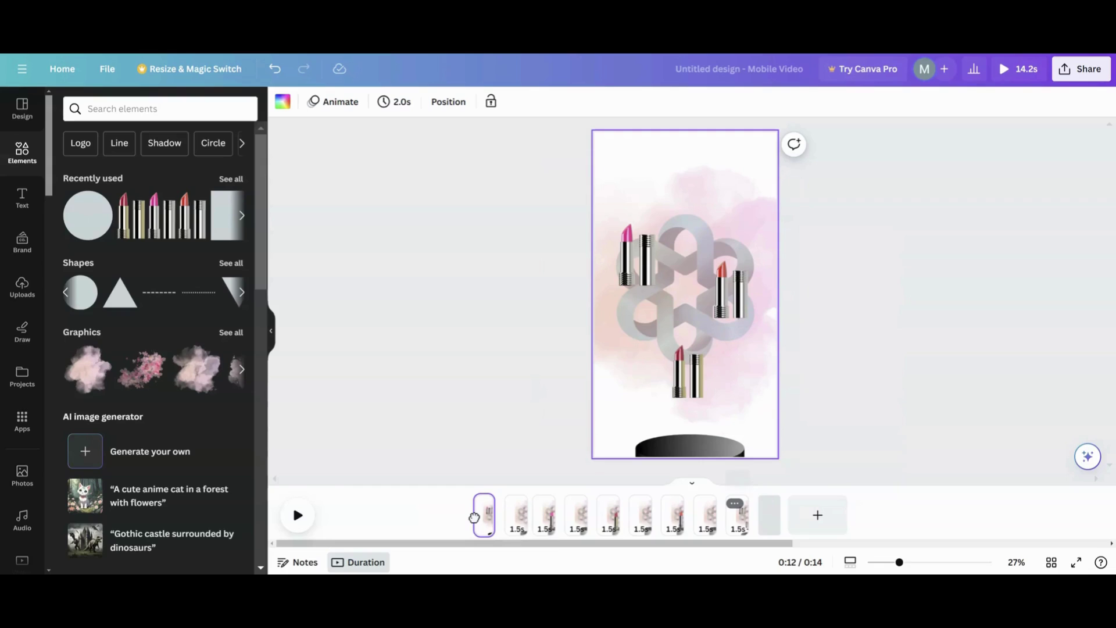
click(473, 517)
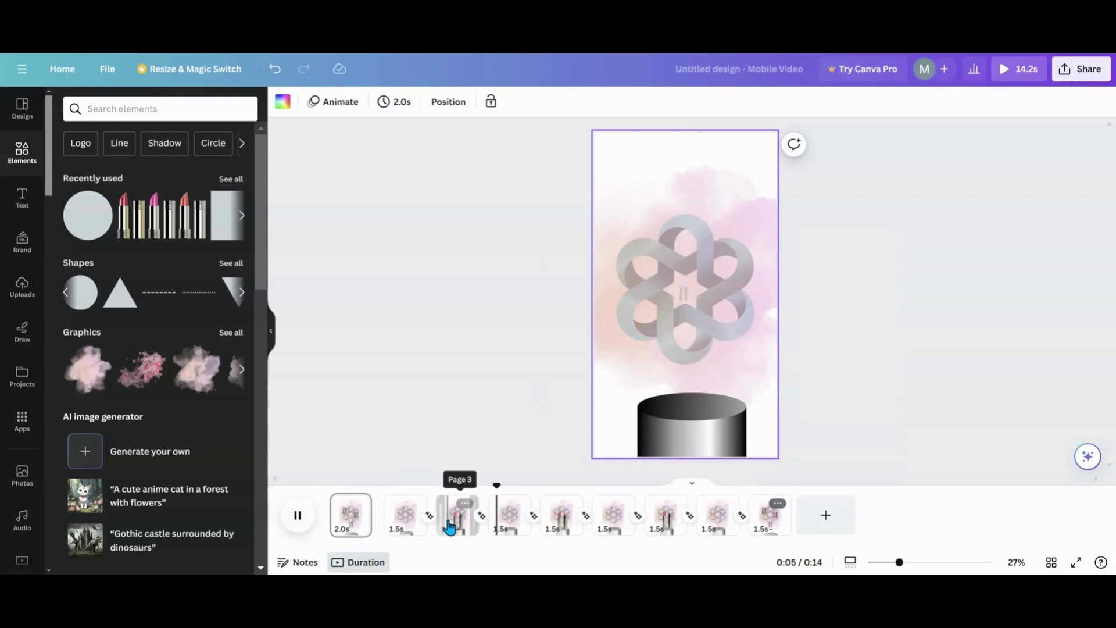
key(space)
Apply the Match & Move transition between pages 2 and 3 to all pages and play the animation from page 1.
click(429, 517)
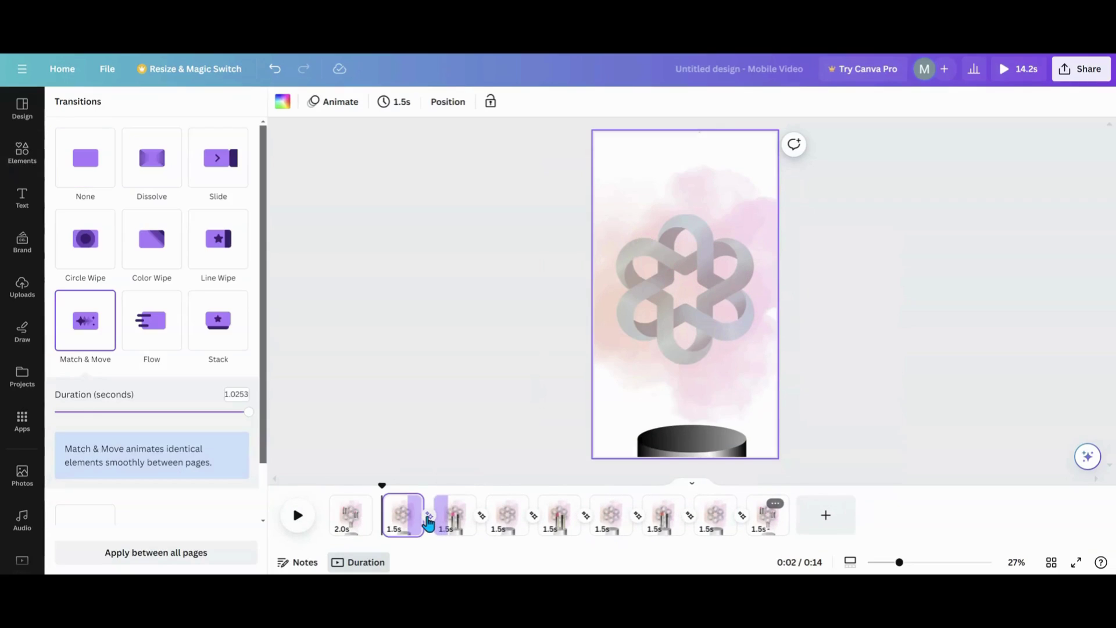
click(181, 557)
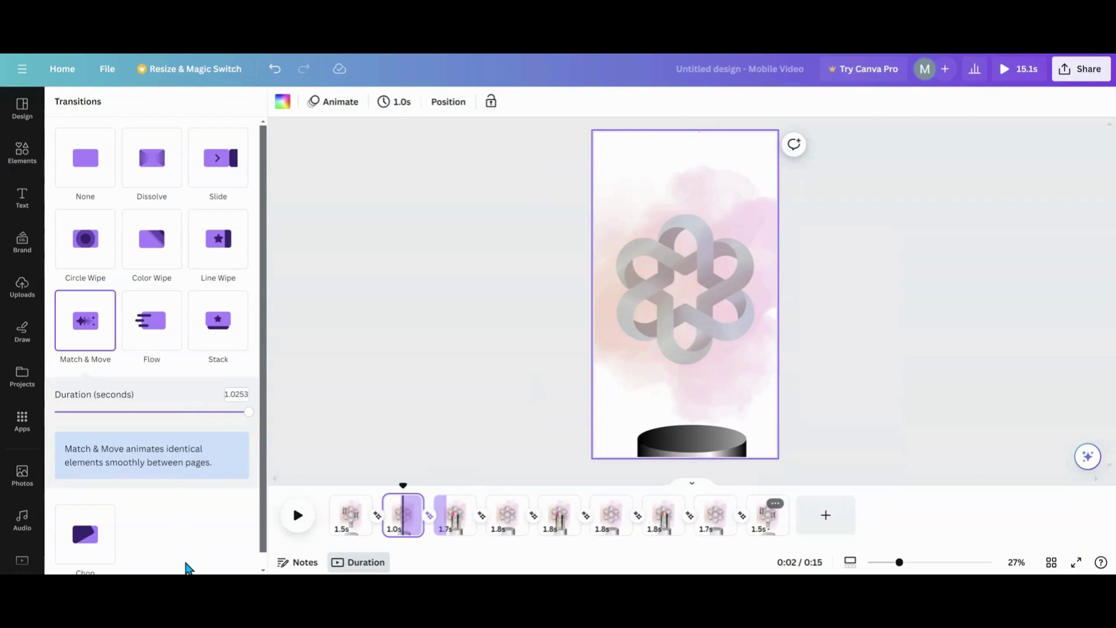
click(349, 515)
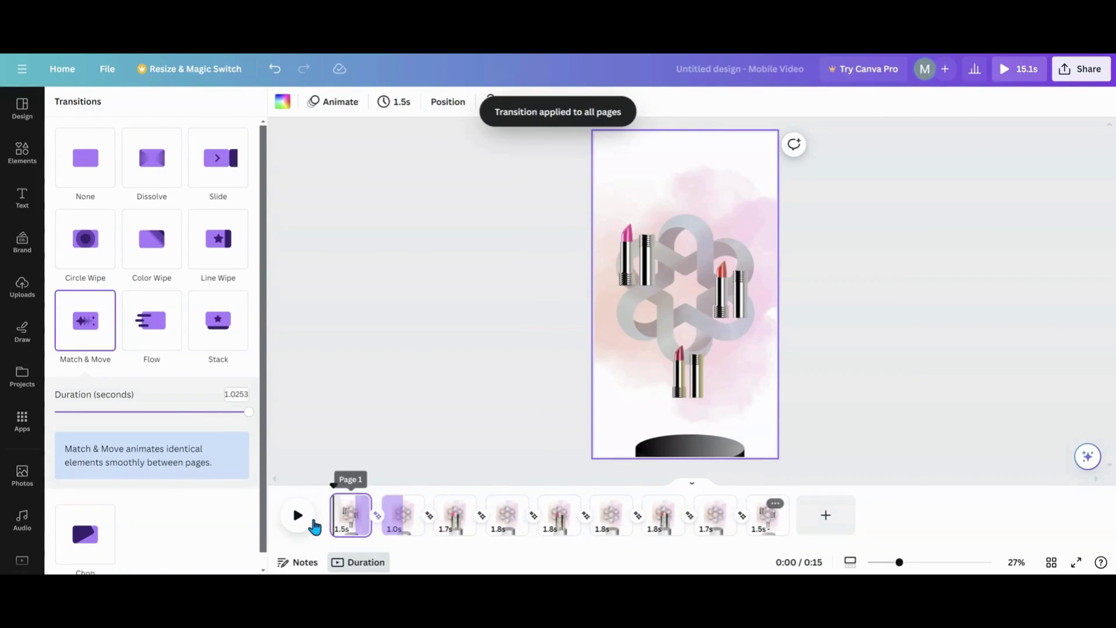
click(293, 524)
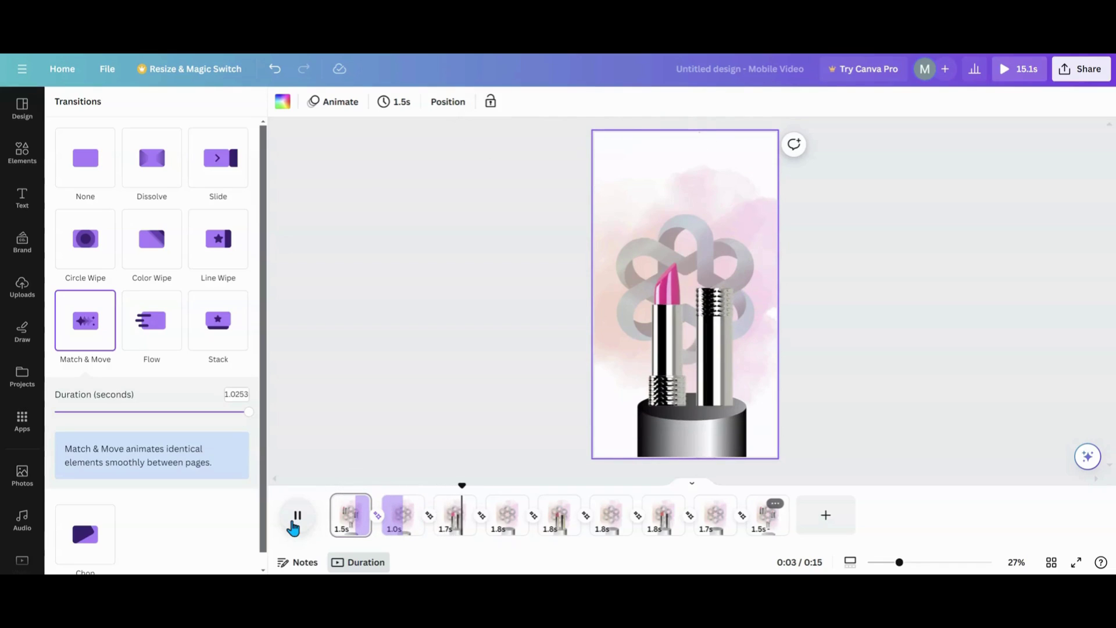
click(298, 525)
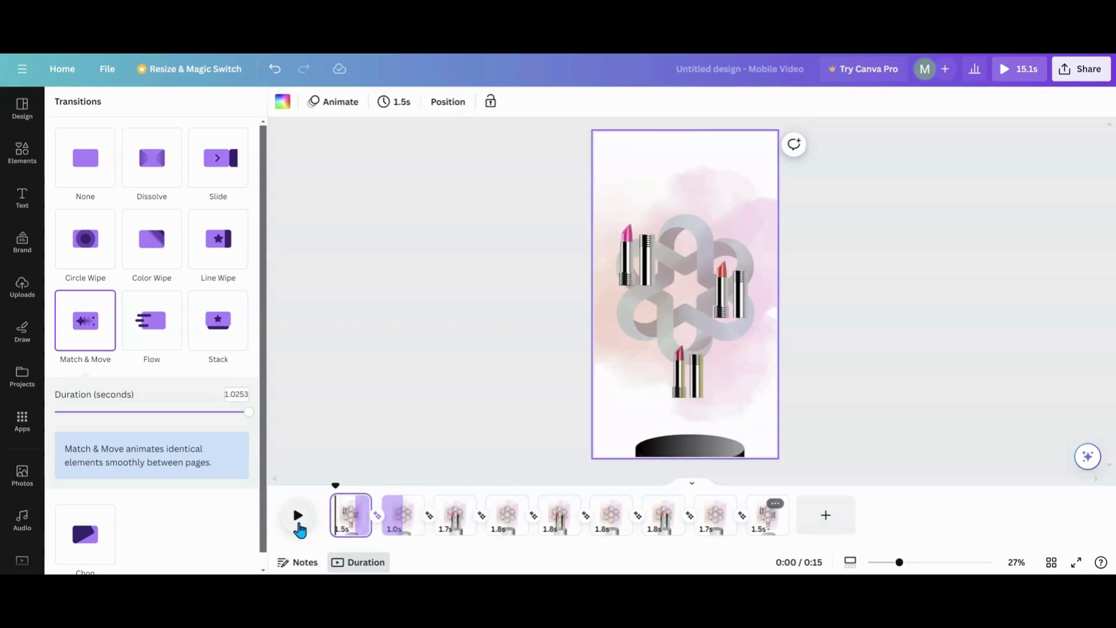
click(298, 517)
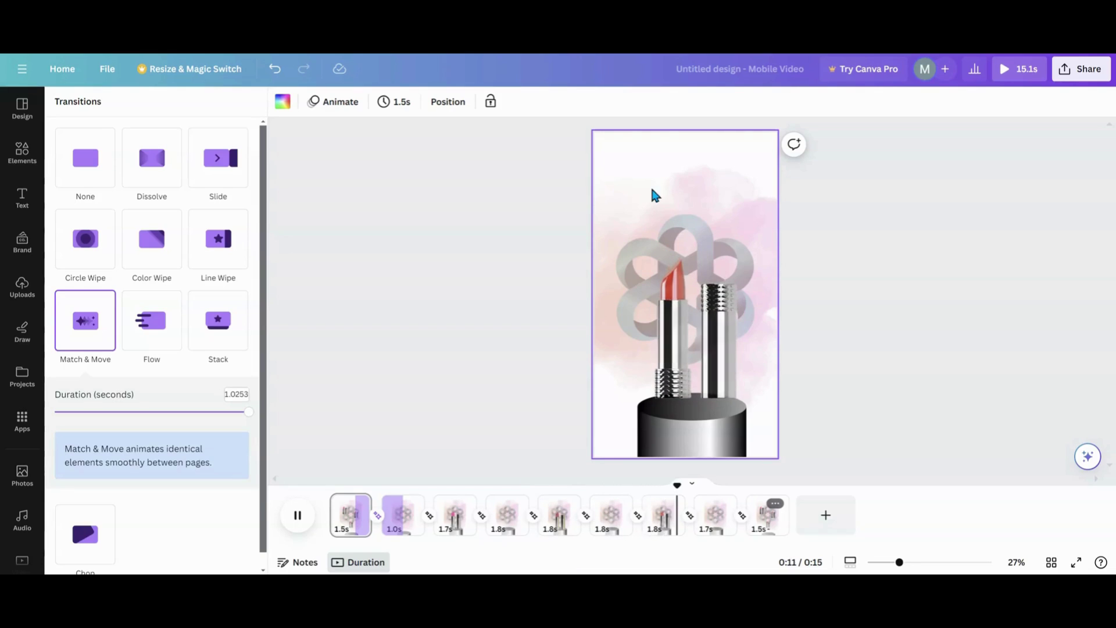
Add the neon "Now Open!" text to page 1 and place it above the lipsticks at the page's top.
click(22, 198)
click(22, 198)
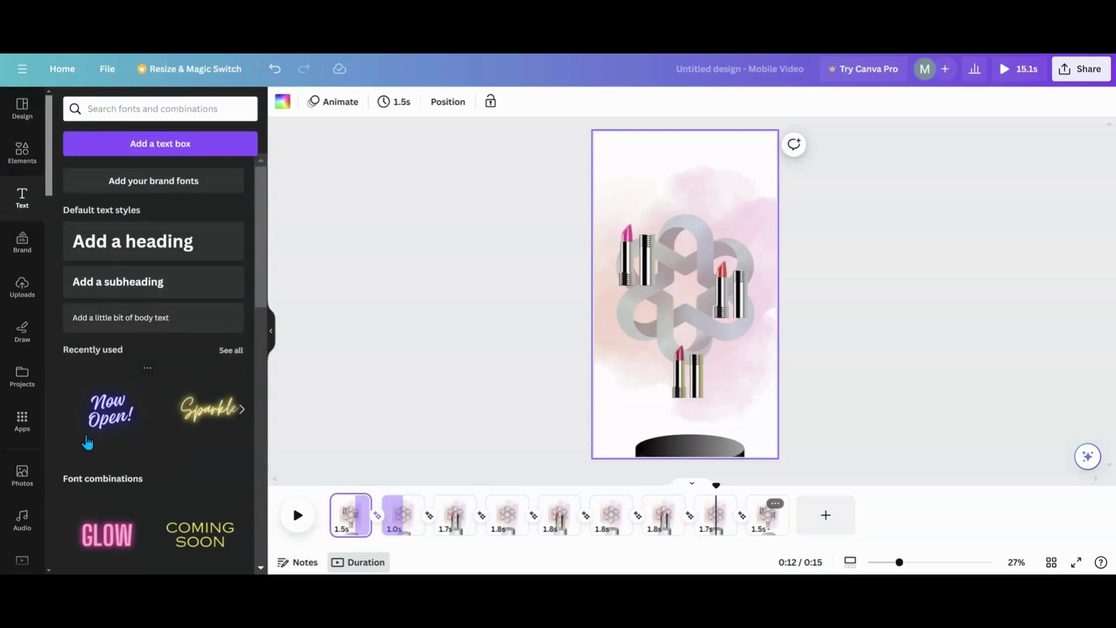
click(104, 427)
drag(661, 312, 684, 193)
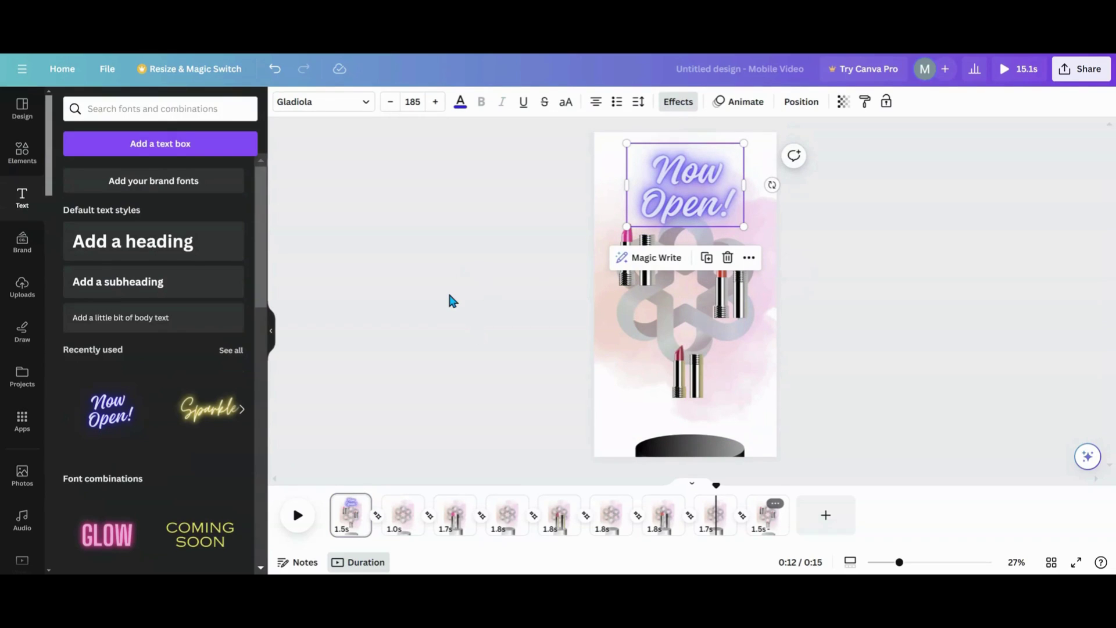
Give the "Now Open!" text the Pop animation and play the video.
click(745, 103)
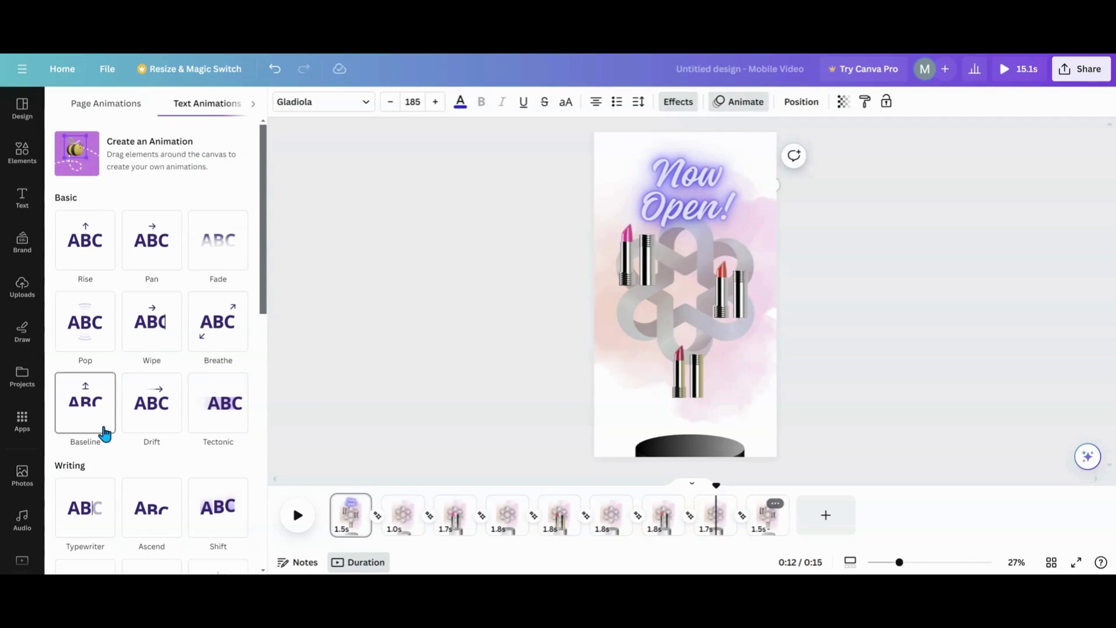
click(87, 346)
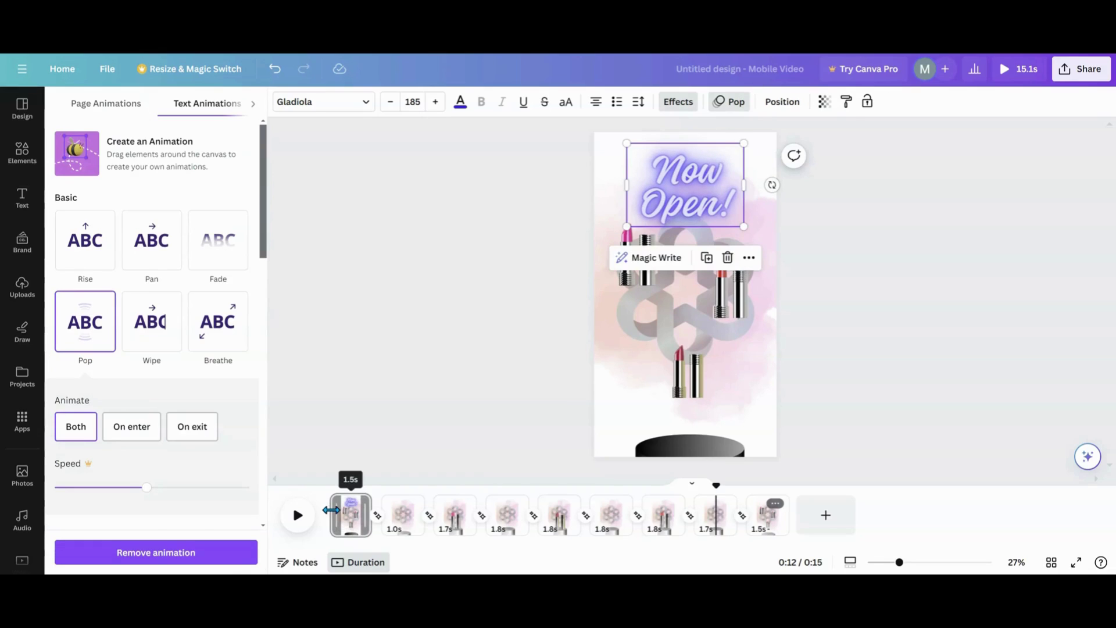
click(297, 515)
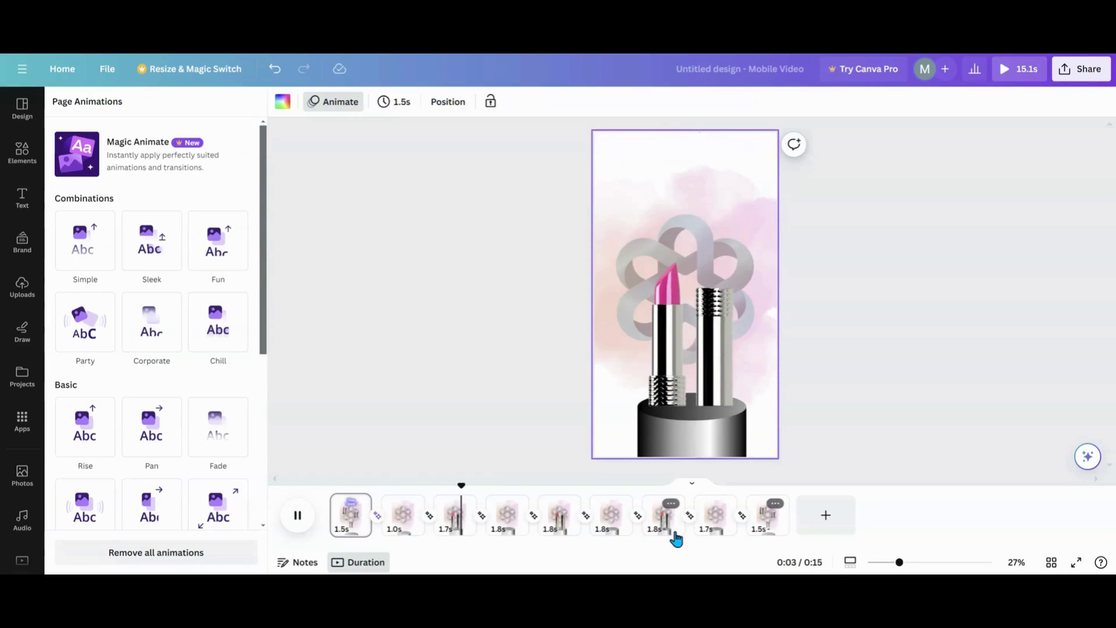
Add the yellow "Sparkle" text above the lipstick on page 5 and play the video from page 3.
click(552, 526)
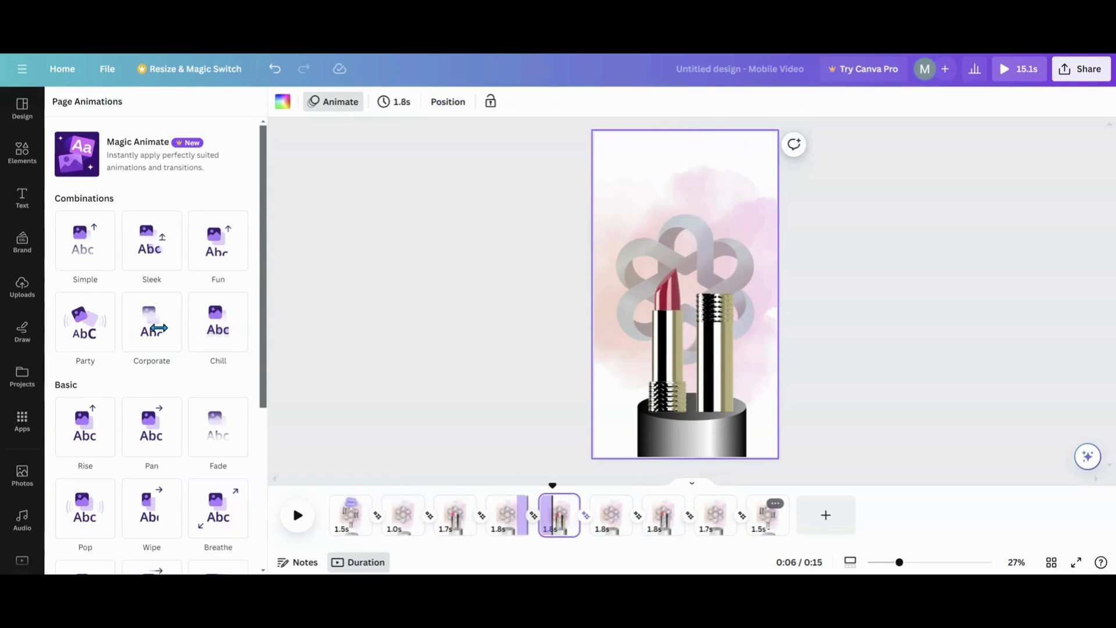
click(22, 197)
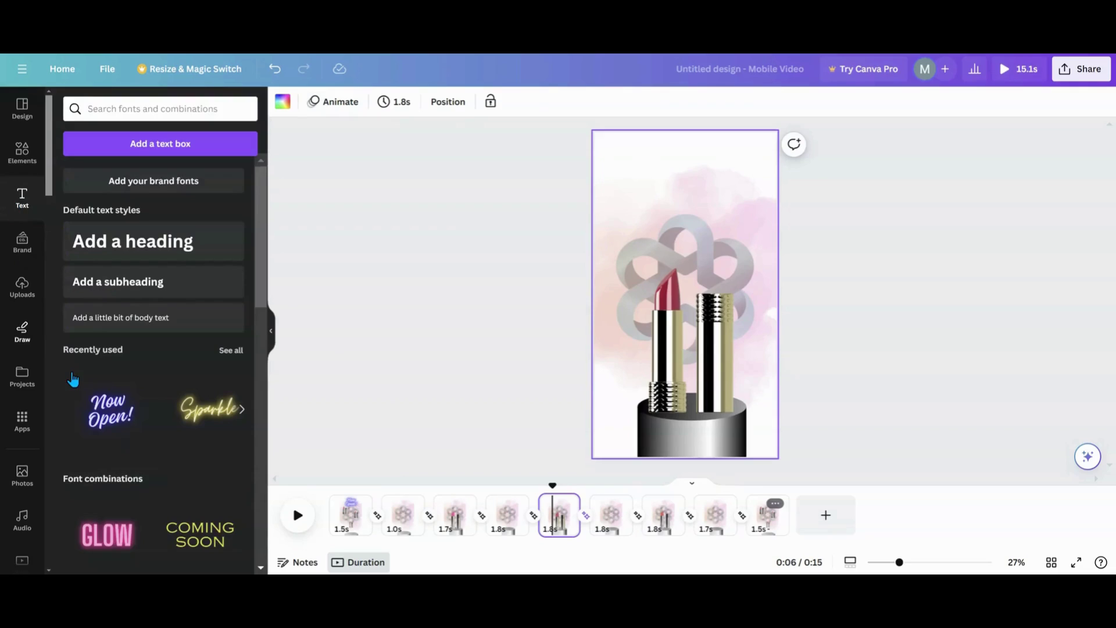
scroll(203, 444, down, 3)
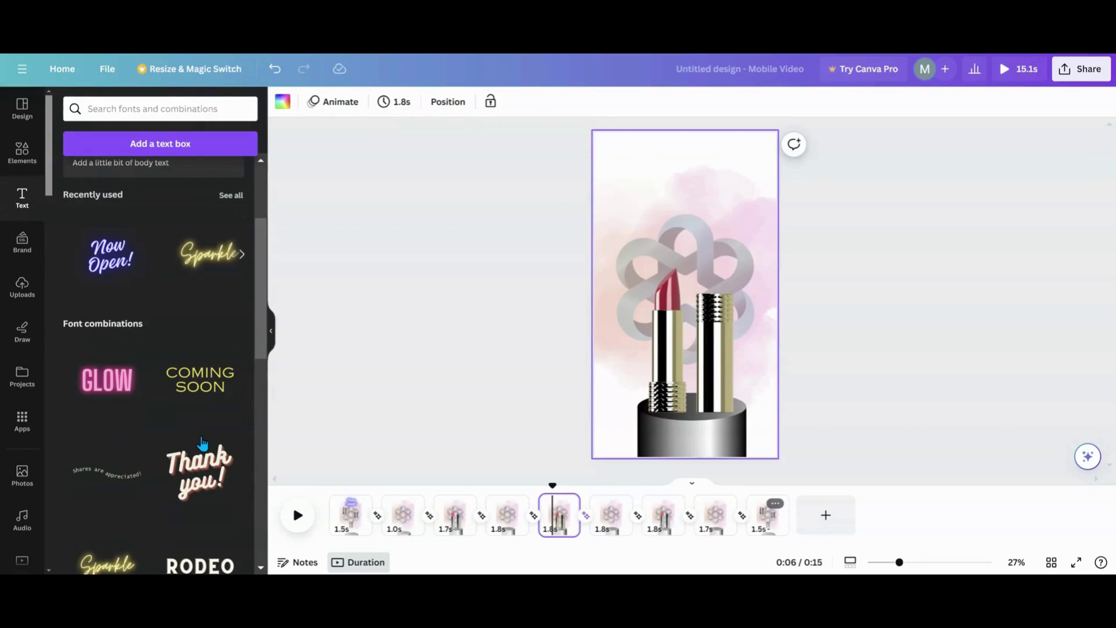
click(195, 264)
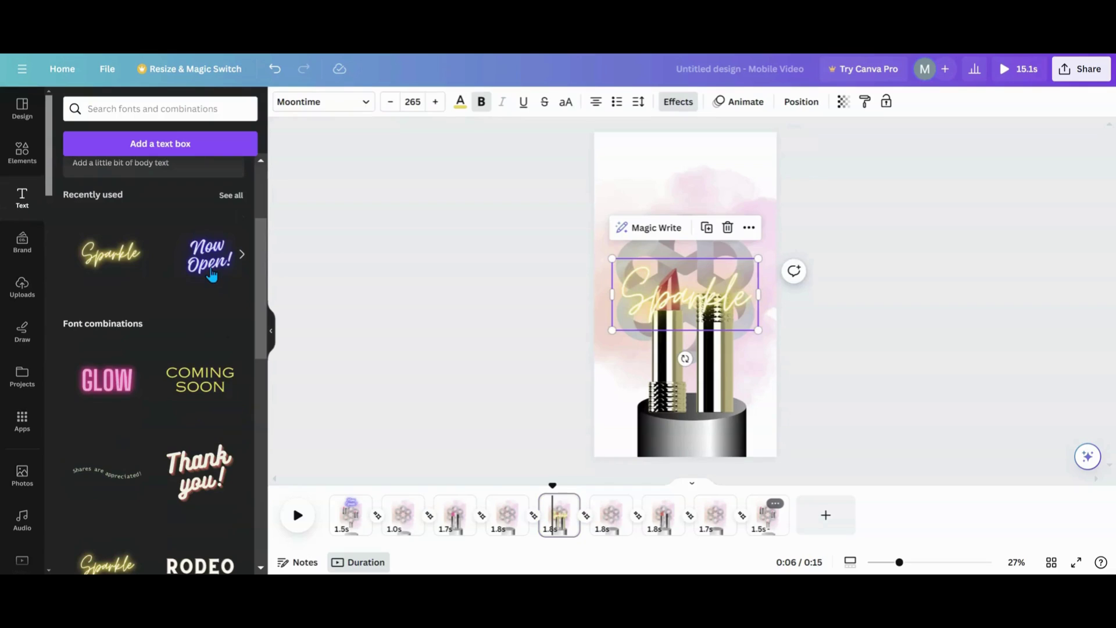
drag(676, 301, 664, 201)
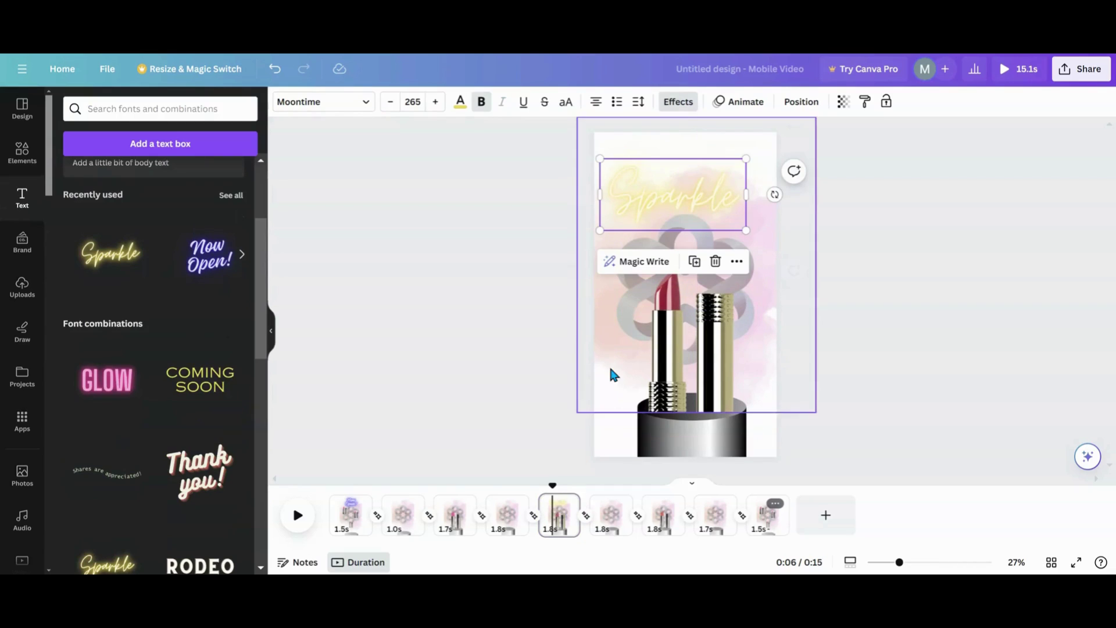
click(456, 520)
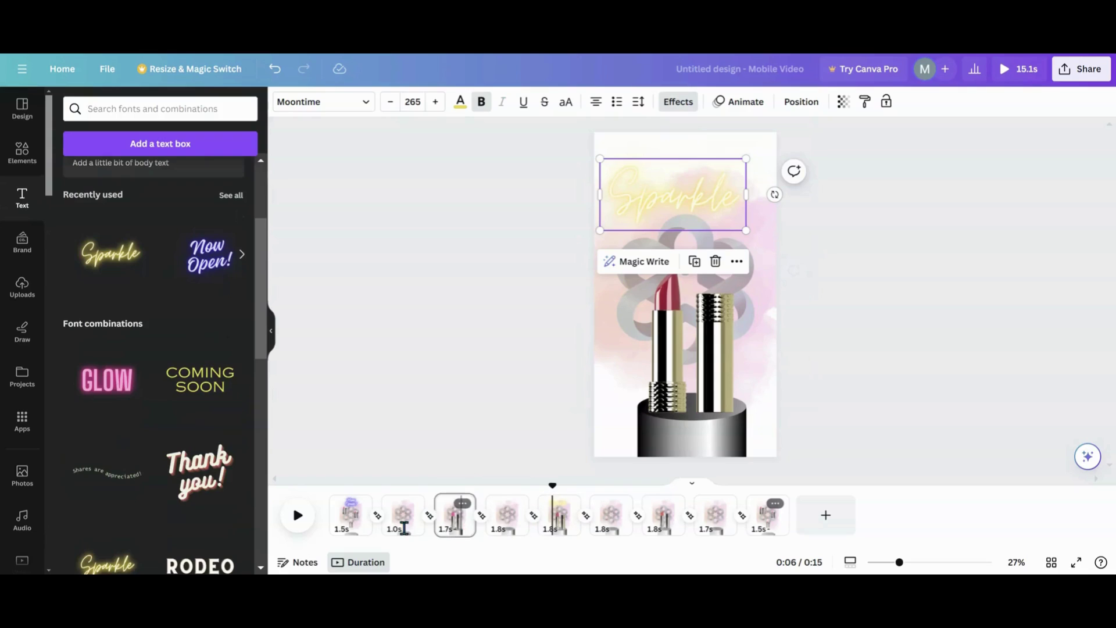
click(294, 523)
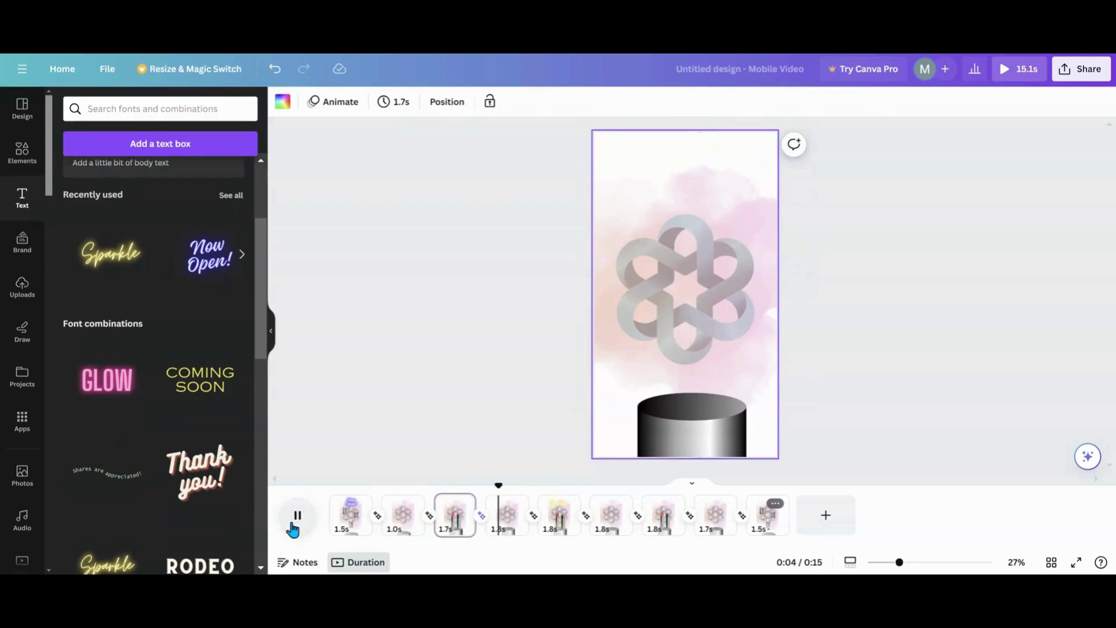